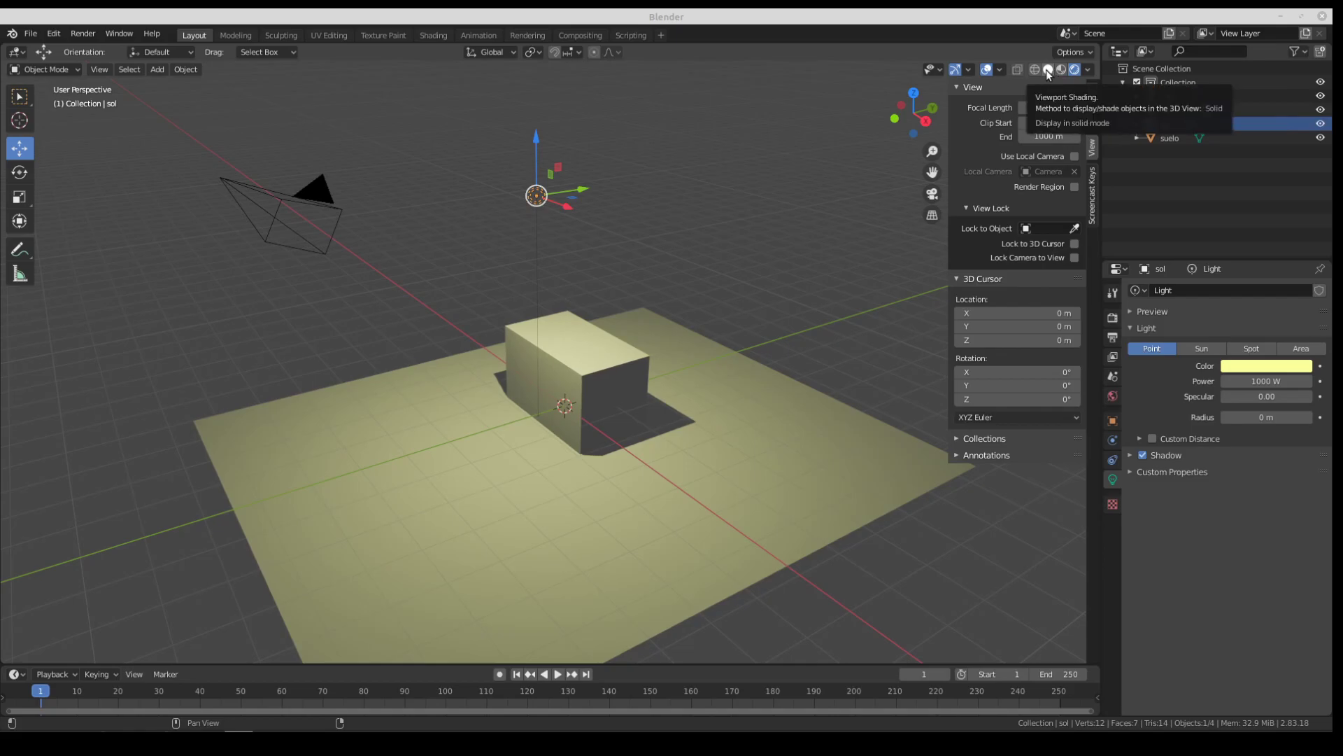
Step: Switch the viewport to solid shading and examine the box on the floor from several sides
{"action": "left_click", "coordinate": [1047, 70]}
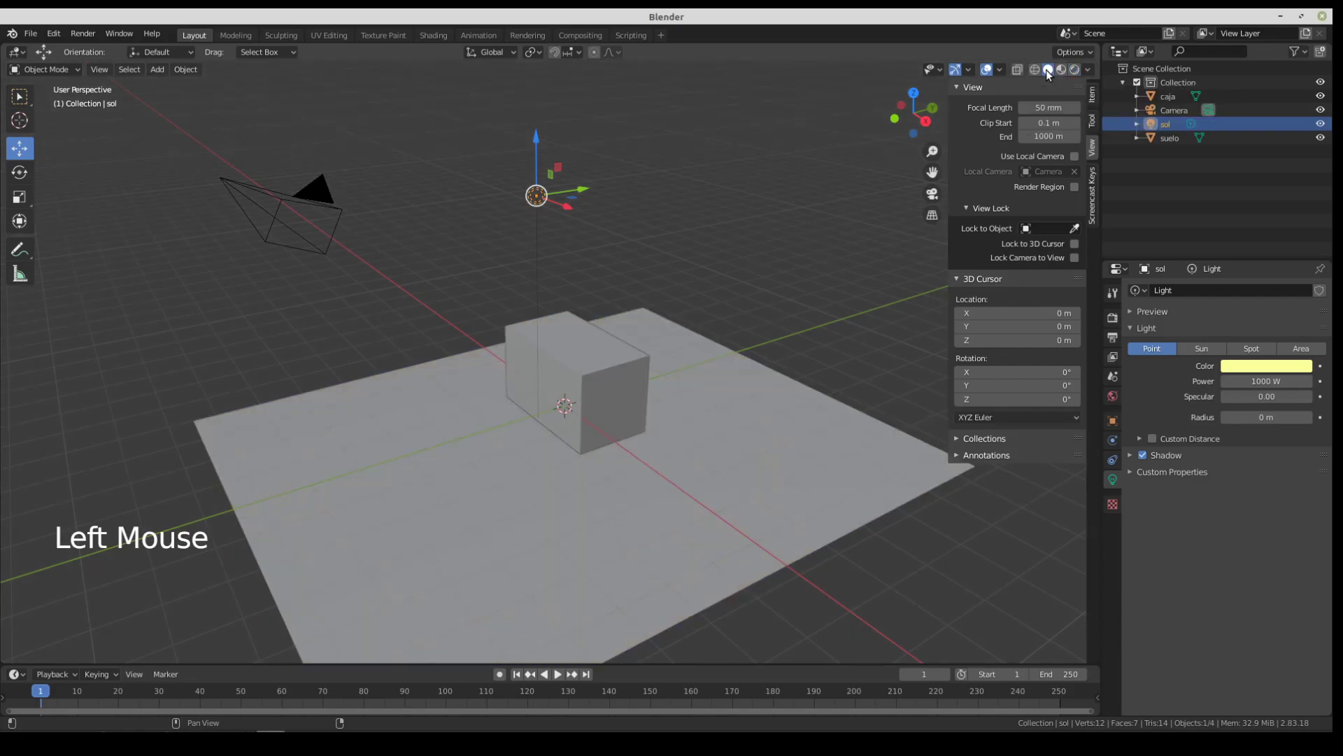
{"action": "scroll", "coordinate": [564, 428], "scroll_direction": "up", "scroll_amount": 3}
{"action": "middle_click_drag", "start_coordinate": [495, 400], "coordinate": [625, 406]}
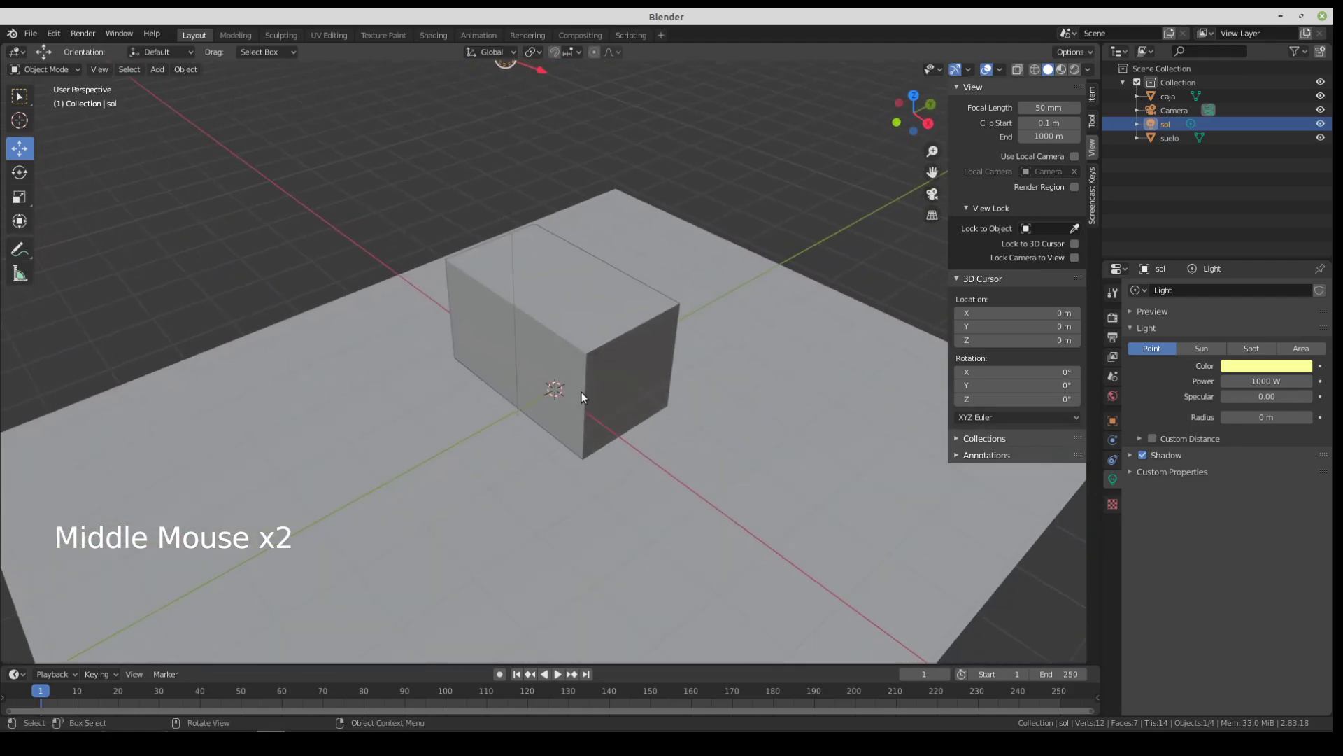
{"action": "middle_click_drag", "start_coordinate": [564, 375], "coordinate": [541, 409]}
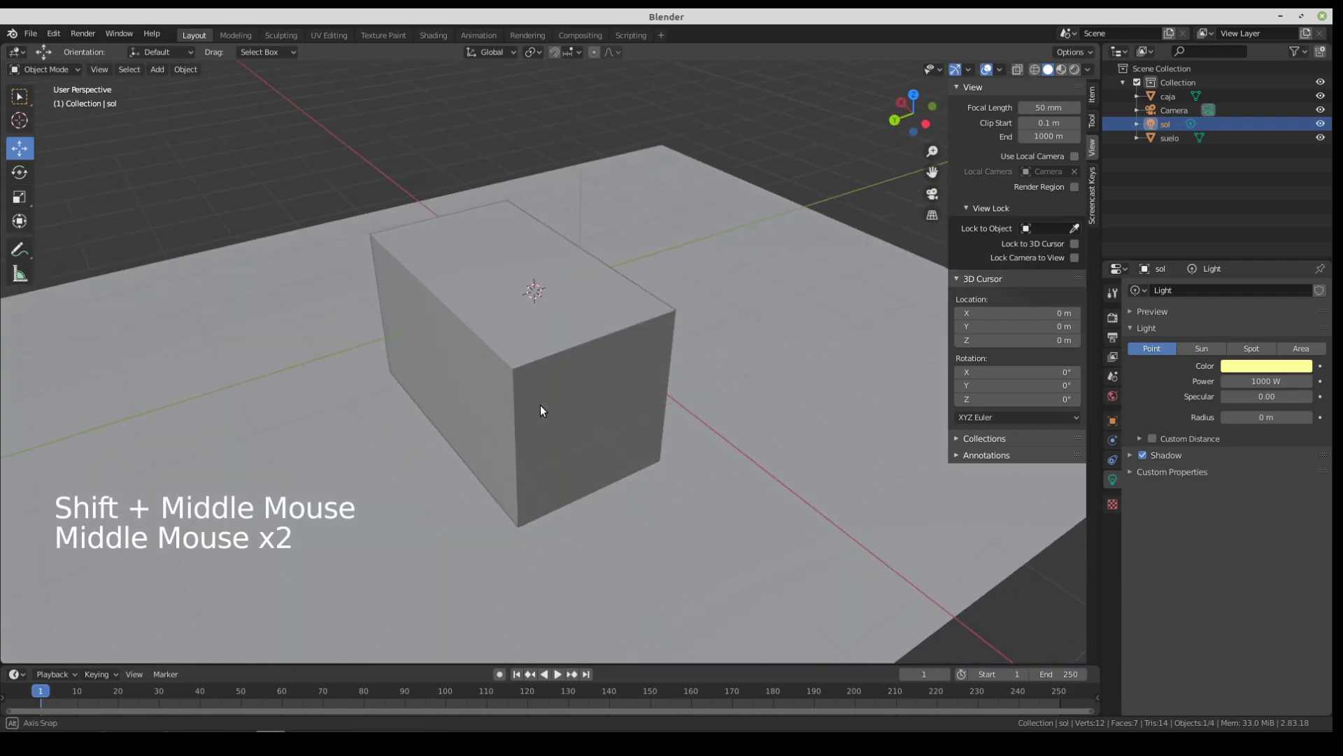
{"action": "middle_click_drag", "start_coordinate": [633, 468], "coordinate": [526, 467]}
{"action": "scroll", "coordinate": [515, 411], "scroll_direction": "down", "scroll_amount": 3}
{"action": "scroll", "coordinate": [516, 412], "scroll_direction": "up", "scroll_amount": 5}
{"action": "scroll", "coordinate": [453, 438], "scroll_direction": "down", "scroll_amount": 2}
{"action": "mouse_move", "coordinate": [453, 442]}
{"action": "middle_mouse_down"}
{"action": "mouse_move", "coordinate": [498, 450]}
{"action": "mouse_move", "coordinate": [690, 413]}
{"action": "mouse_move", "coordinate": [648, 375]}
{"action": "mouse_move", "coordinate": [571, 423]}
{"action": "mouse_move", "coordinate": [492, 447]}
{"action": "mouse_move", "coordinate": [473, 435]}
{"action": "middle_mouse_up"}
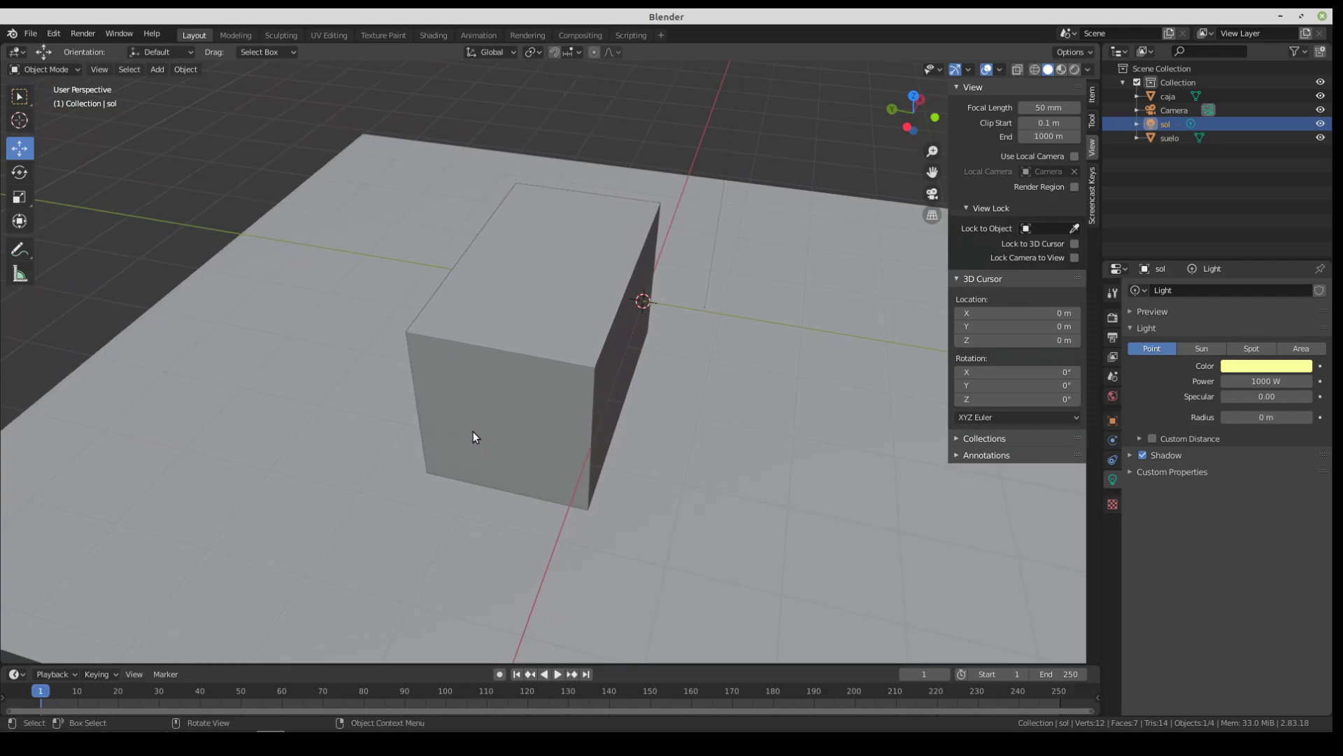
{"action": "middle_click_drag", "start_coordinate": [610, 463], "coordinate": [625, 440]}
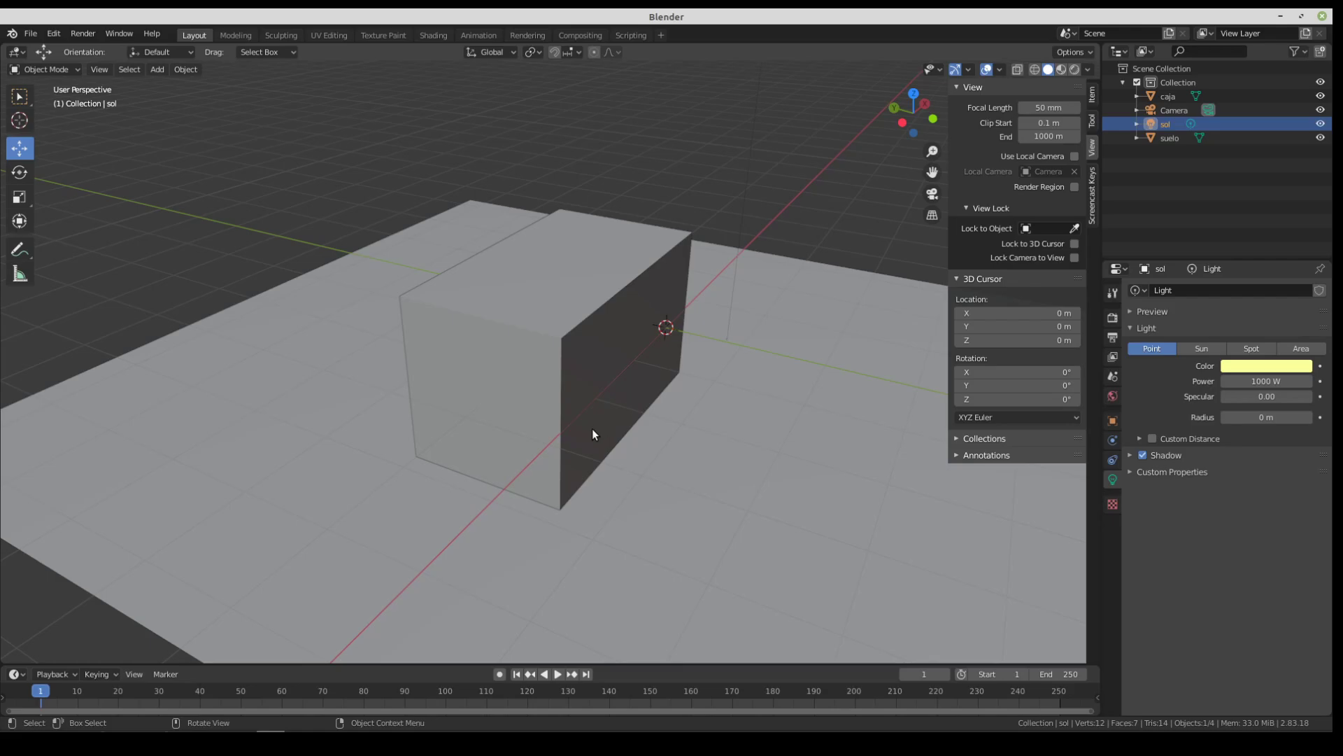
Step: Enlarge the box with the Scale tool along Y, Z and X to about 3.07 × 3.22 × 3.42 m
{"action": "left_click", "coordinate": [545, 361]}
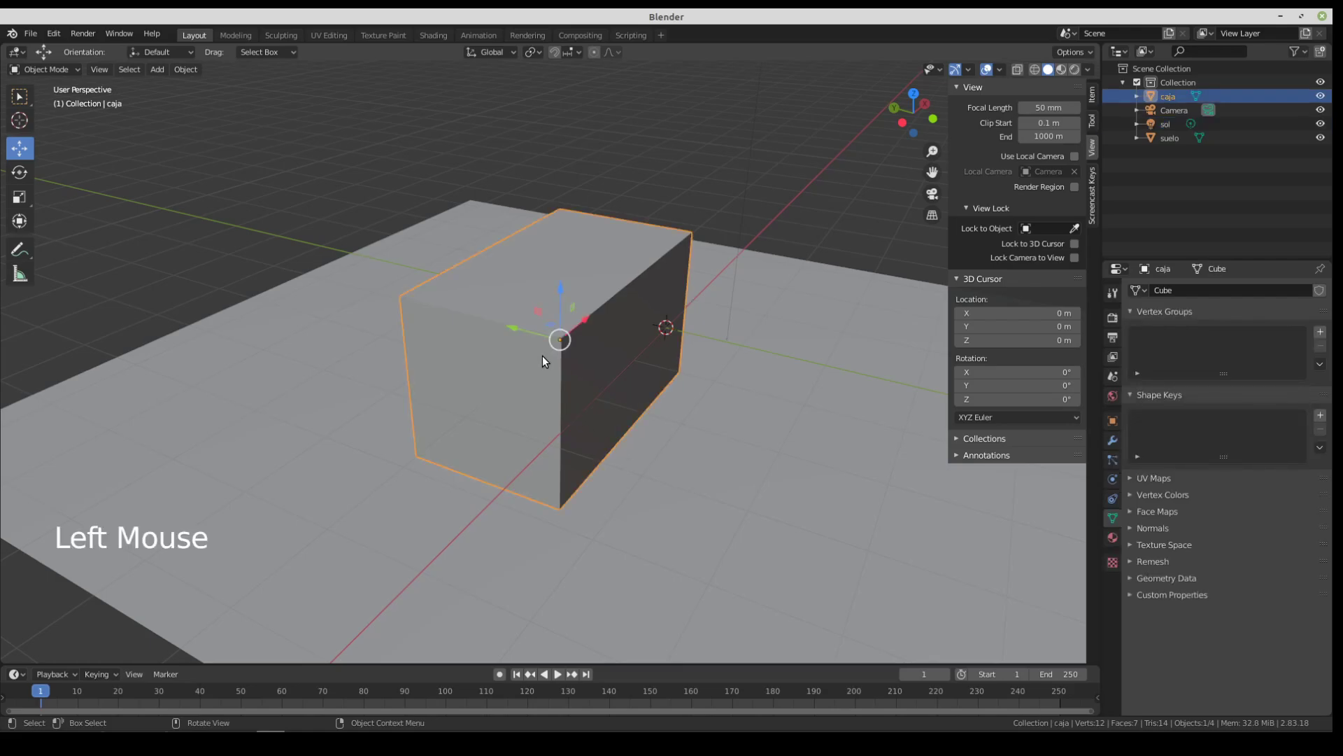
{"action": "middle_click_drag", "start_coordinate": [648, 333], "coordinate": [602, 343]}
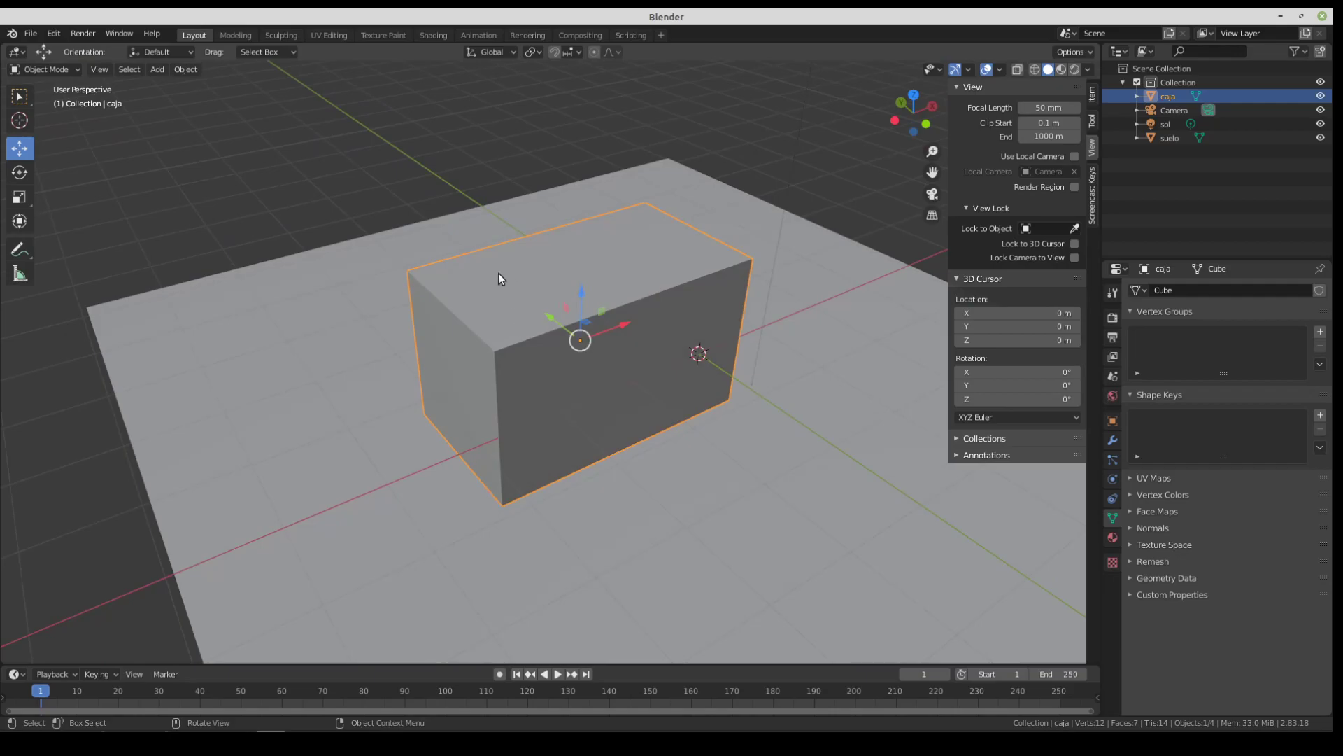
{"action": "left_click", "coordinate": [19, 199]}
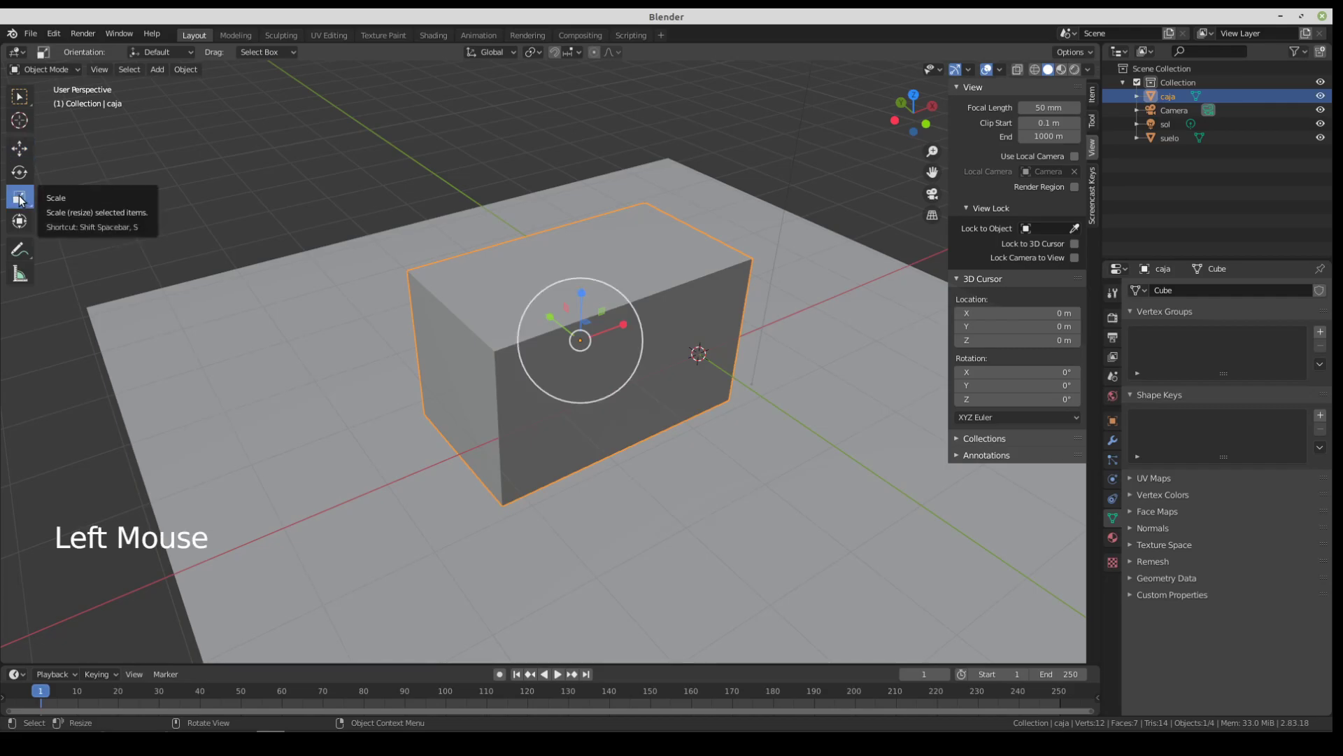
{"action": "left_click_drag", "start_coordinate": [548, 313], "coordinate": [589, 276]}
{"action": "mouse_move", "coordinate": [552, 320]}
{"action": "left_mouse_down"}
{"action": "mouse_move", "coordinate": [524, 294]}
{"action": "mouse_move", "coordinate": [558, 322]}
{"action": "mouse_move", "coordinate": [543, 312]}
{"action": "left_mouse_up"}
{"action": "left_click", "coordinate": [550, 318]}
{"action": "mouse_move", "coordinate": [399, 333]}
{"action": "middle_mouse_down"}
{"action": "mouse_move", "coordinate": [485, 339]}
{"action": "mouse_move", "coordinate": [394, 310]}
{"action": "middle_mouse_up"}
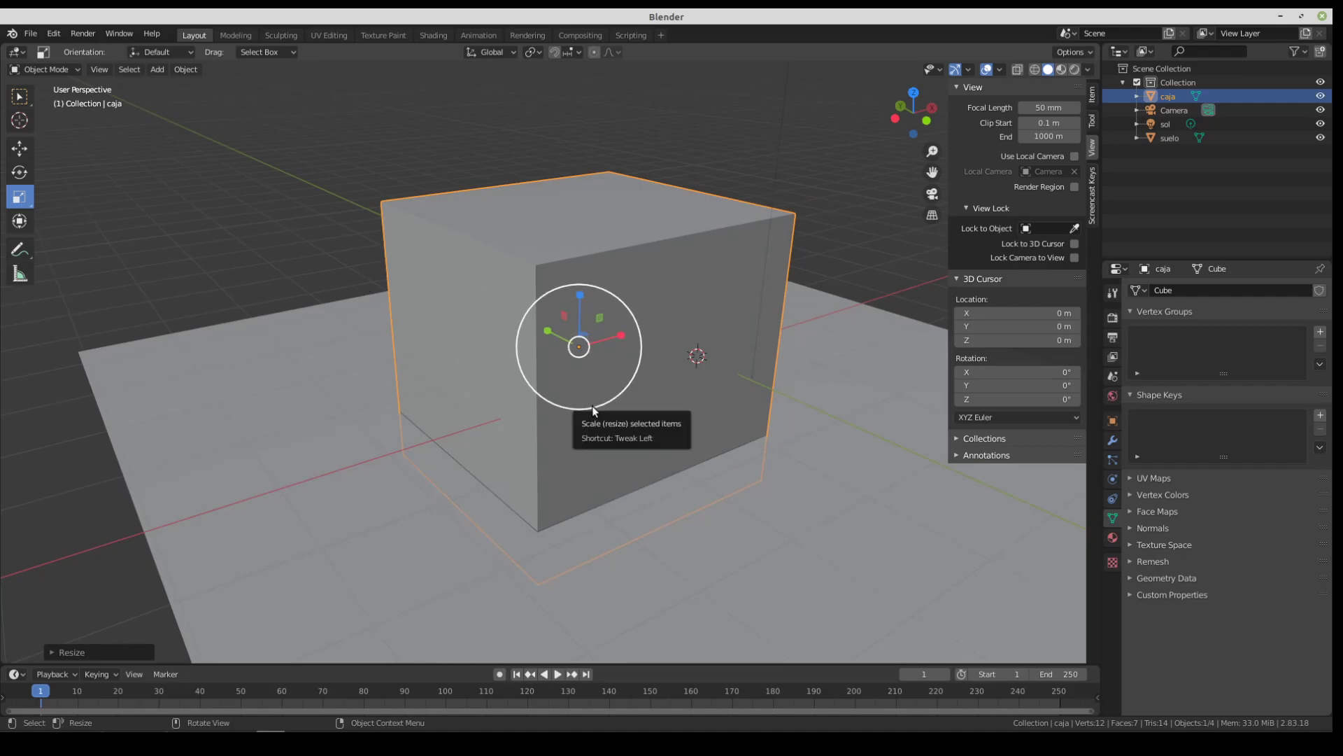
{"action": "mouse_move", "coordinate": [624, 334]}
{"action": "left_mouse_down"}
{"action": "mouse_move", "coordinate": [609, 338]}
{"action": "mouse_move", "coordinate": [666, 324]}
{"action": "mouse_move", "coordinate": [591, 353]}
{"action": "mouse_move", "coordinate": [671, 324]}
{"action": "mouse_move", "coordinate": [602, 345]}
{"action": "mouse_move", "coordinate": [644, 324]}
{"action": "mouse_move", "coordinate": [614, 339]}
{"action": "left_mouse_up"}
{"action": "middle_click_drag", "start_coordinate": [365, 335], "coordinate": [448, 335]}
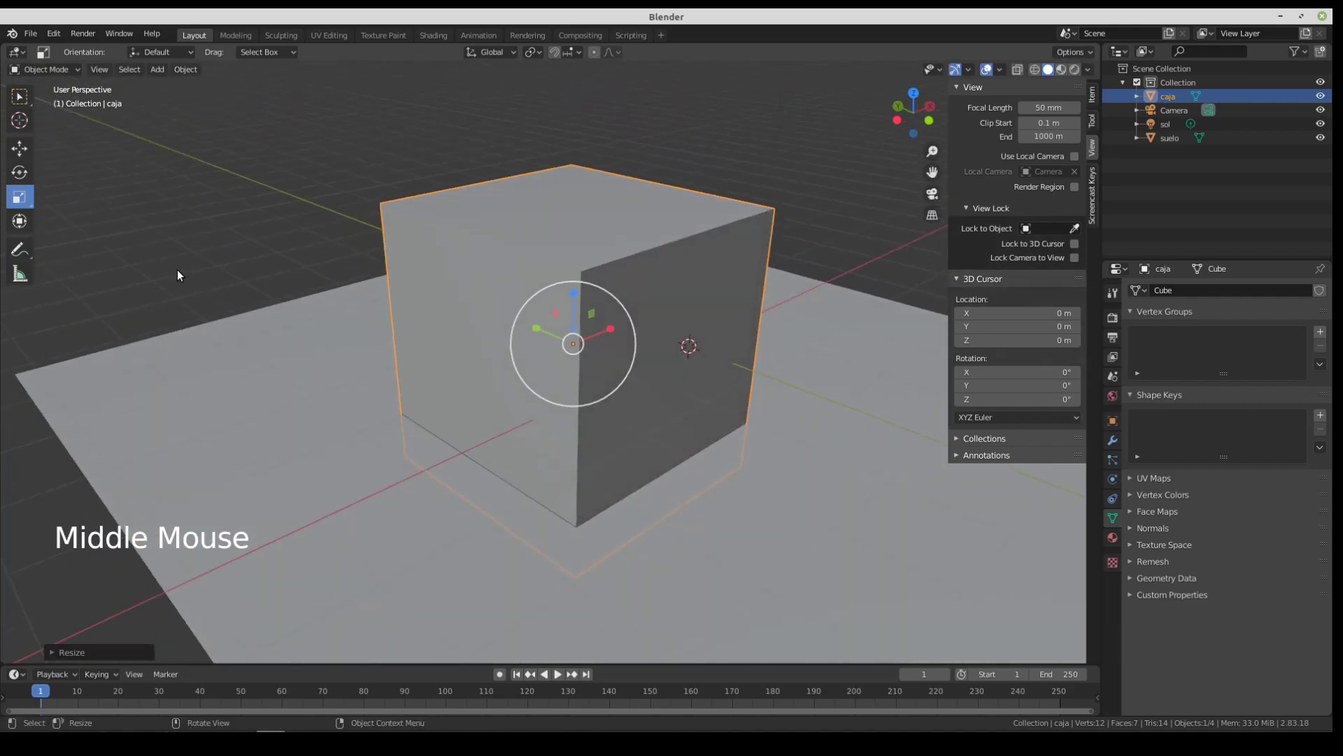
Step: Raise the box along the Z axis with the Move tool to a height of about 1.05 m
{"action": "left_click", "coordinate": [19, 148]}
{"action": "left_click_drag", "start_coordinate": [575, 302], "coordinate": [579, 216]}
{"action": "middle_click_drag", "start_coordinate": [405, 303], "coordinate": [590, 320]}
{"action": "scroll", "coordinate": [428, 317], "scroll_direction": "down", "scroll_amount": 2}
{"action": "middle_click_drag", "start_coordinate": [769, 326], "coordinate": [556, 313]}
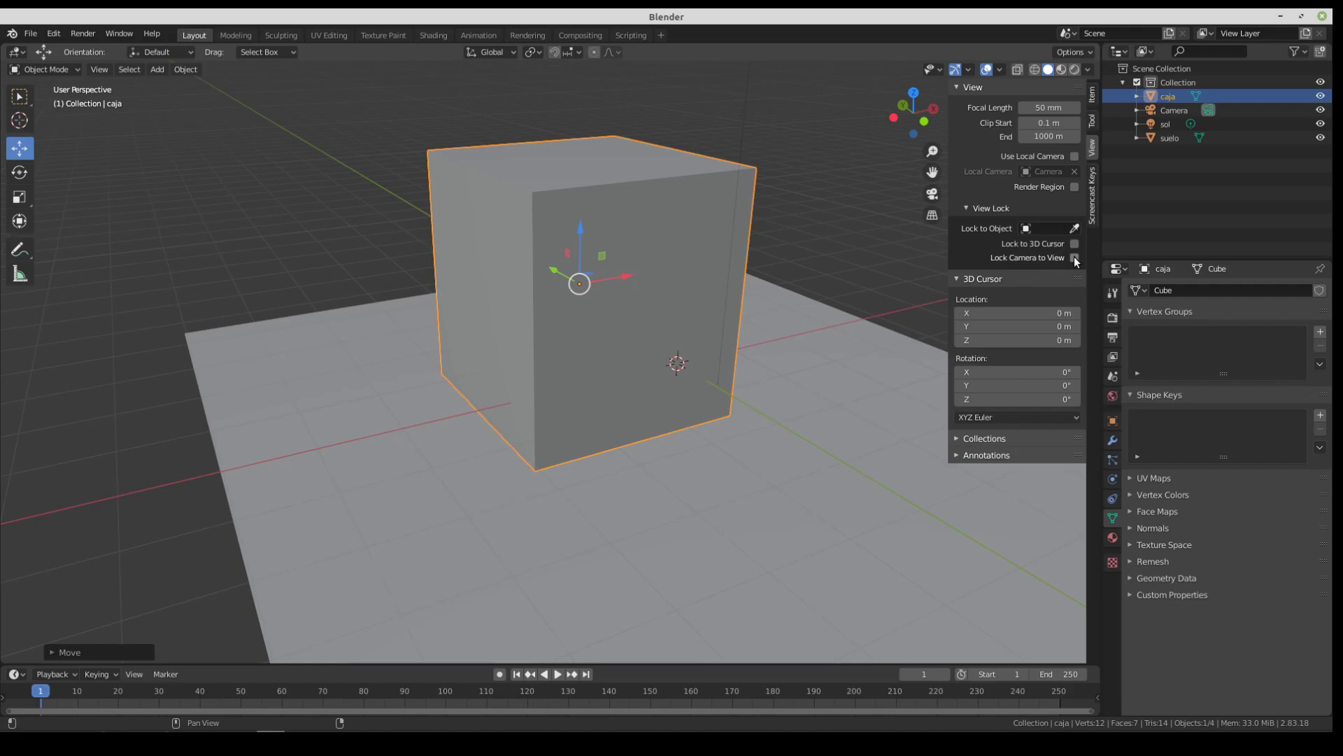
Step: Set the box's scale to 1 on the X, Y and Z axes
{"action": "left_click", "coordinate": [1093, 94]}
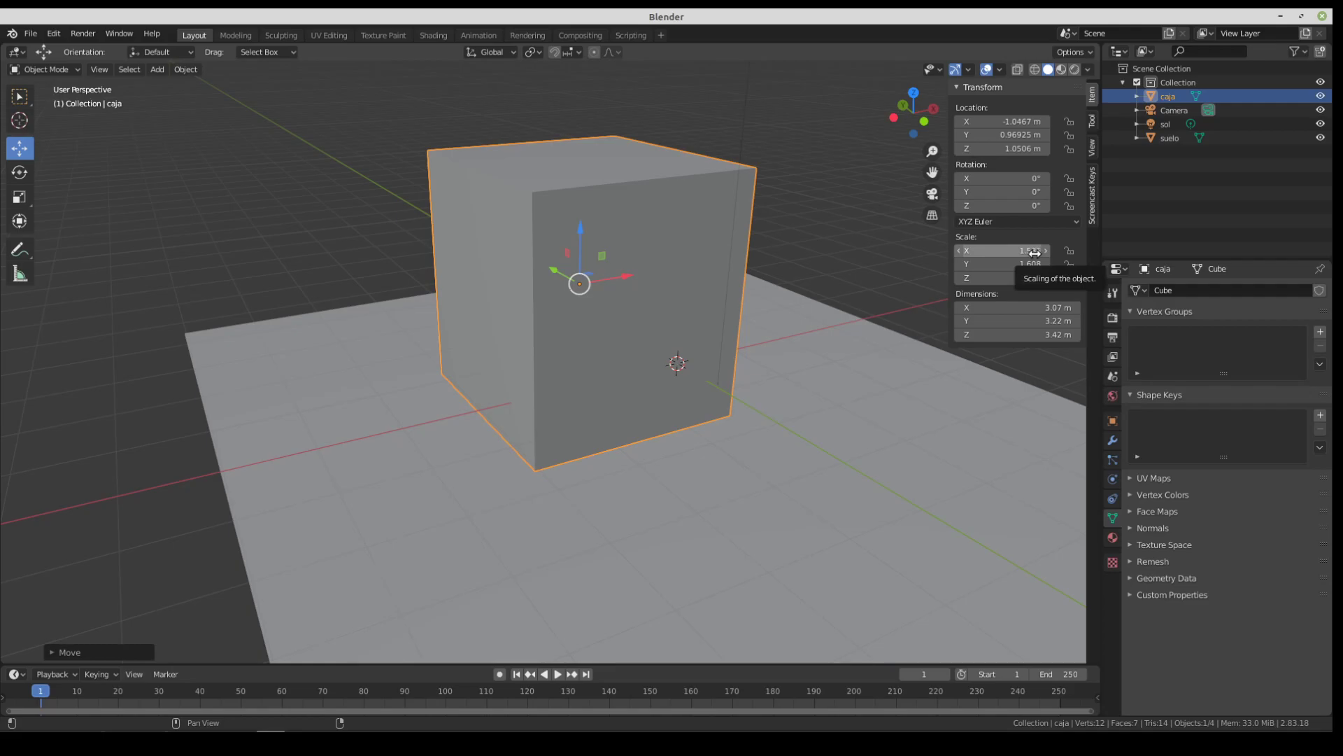
{"action": "left_click", "coordinate": [1001, 251]}
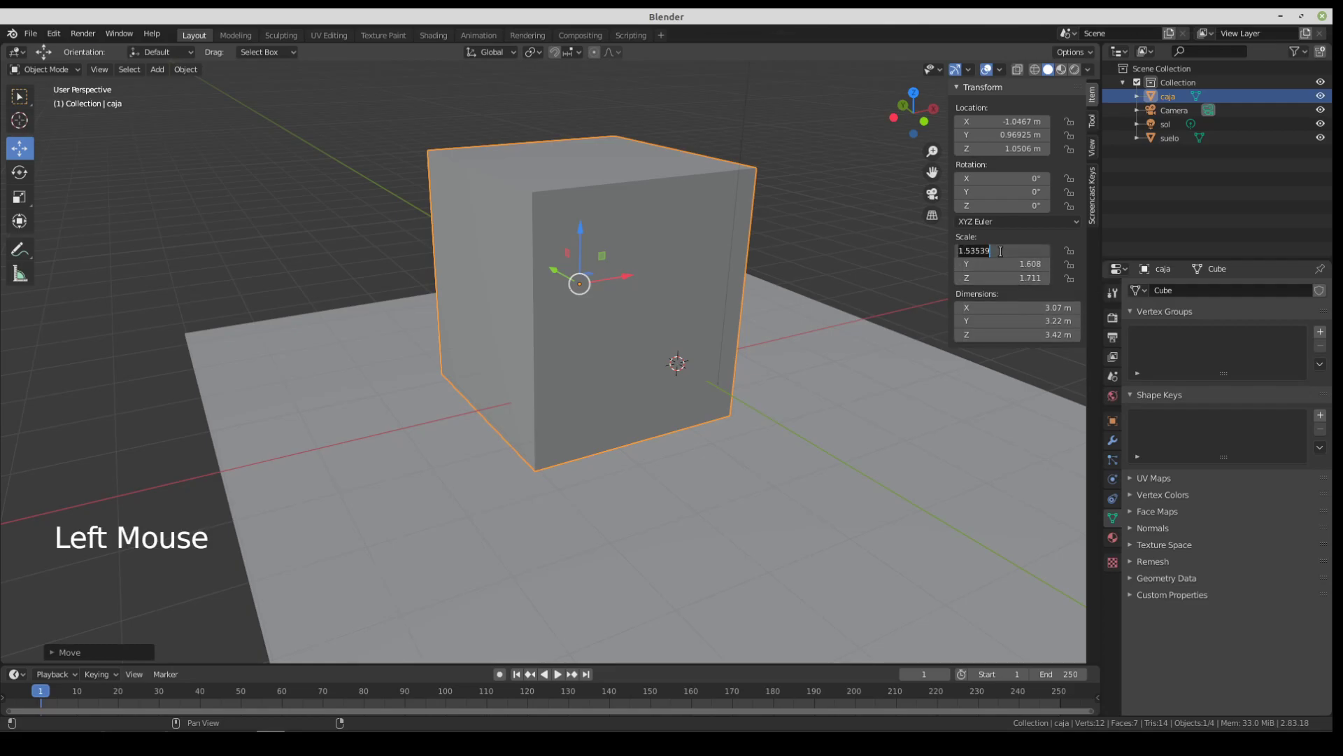
{"action": "type", "text": "1"}
{"action": "key", "text": "Return"}
{"action": "left_click", "coordinate": [984, 260]}
{"action": "type", "text": "1"}
{"action": "key", "text": "Return"}
{"action": "double_click", "coordinate": [999, 278]}
{"action": "type", "text": "1"}
{"action": "key", "text": "Return"}
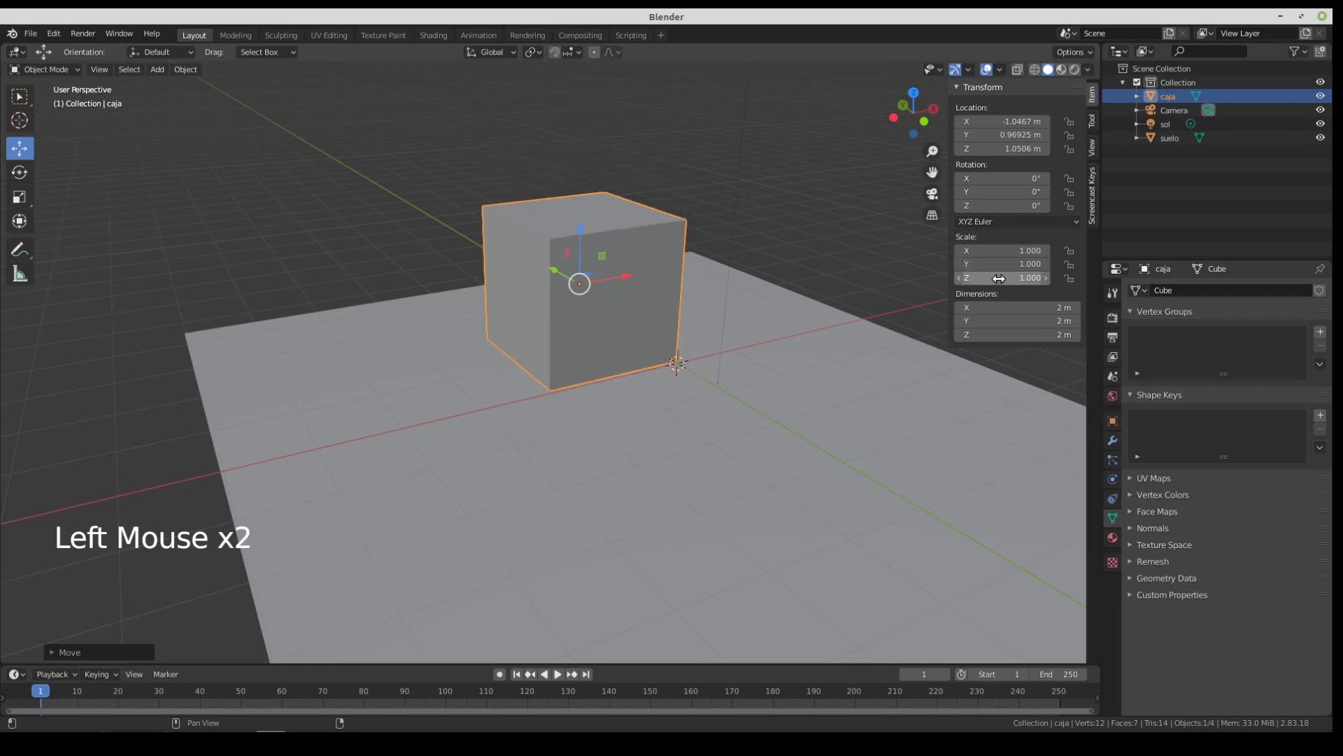
Step: Move the box along the Y axis to about 3.15 m
{"action": "middle_click_drag", "start_coordinate": [736, 393], "coordinate": [594, 305]}
{"action": "scroll", "coordinate": [599, 297], "scroll_direction": "up", "scroll_amount": 1}
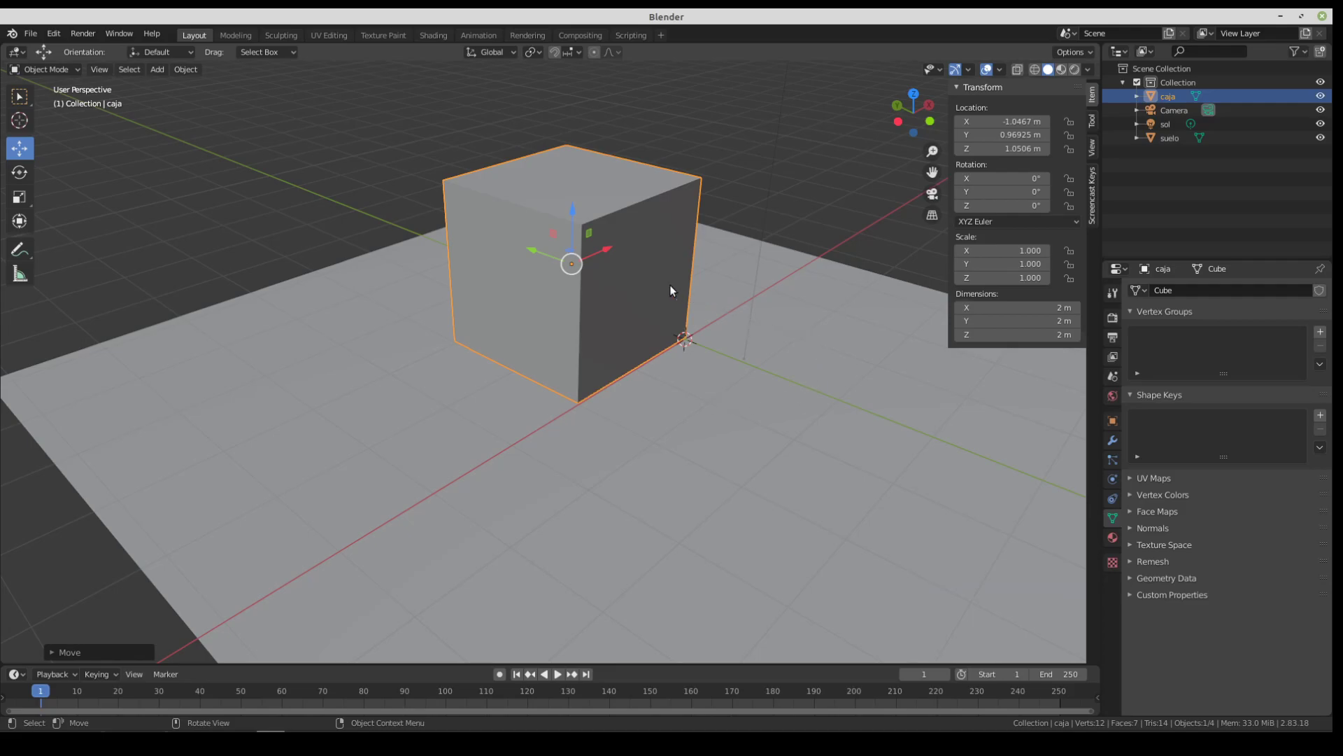
{"action": "left_click_drag", "start_coordinate": [533, 248], "coordinate": [416, 209]}
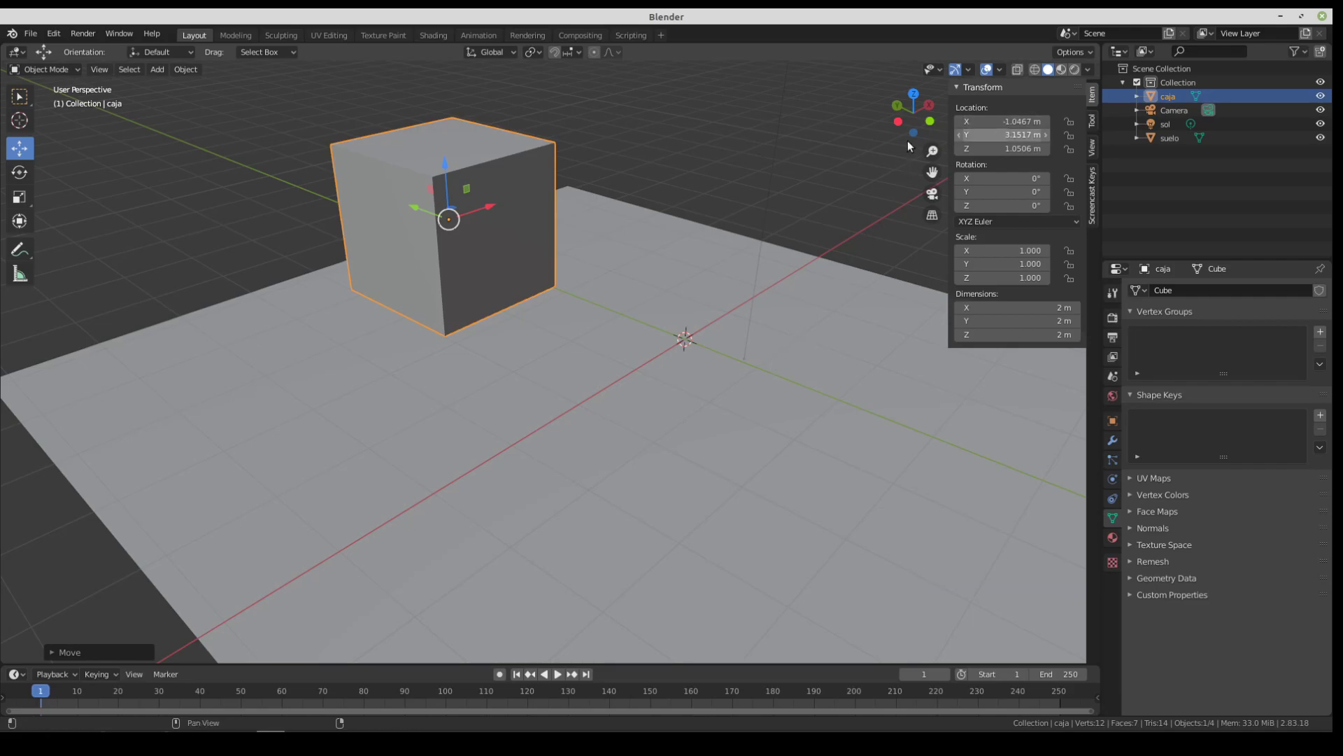
Step: Place the box at the world origin by setting its X, Y and Z location to 0
{"action": "left_click", "coordinate": [1021, 122]}
{"action": "type", "text": "0"}
{"action": "key", "text": "Return"}
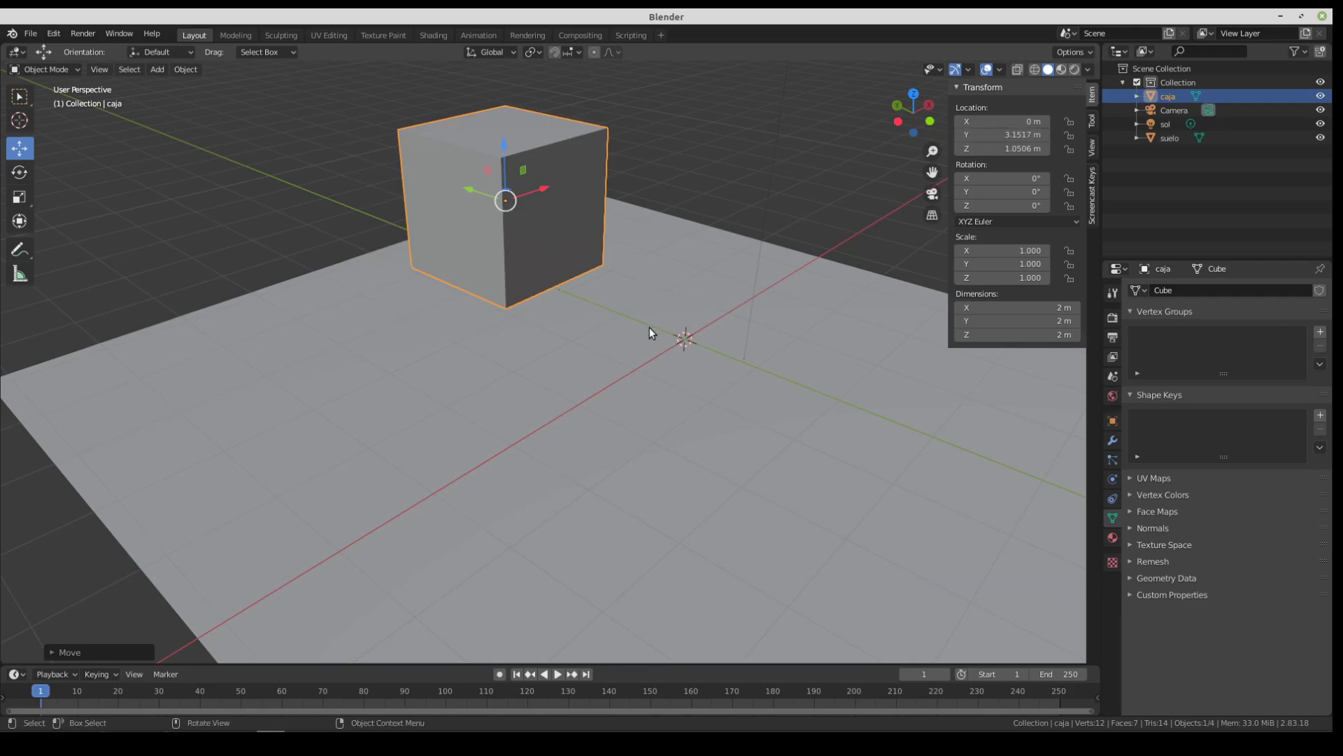
{"action": "left_click", "coordinate": [1022, 133]}
{"action": "type", "text": "0"}
{"action": "key", "text": "Return"}
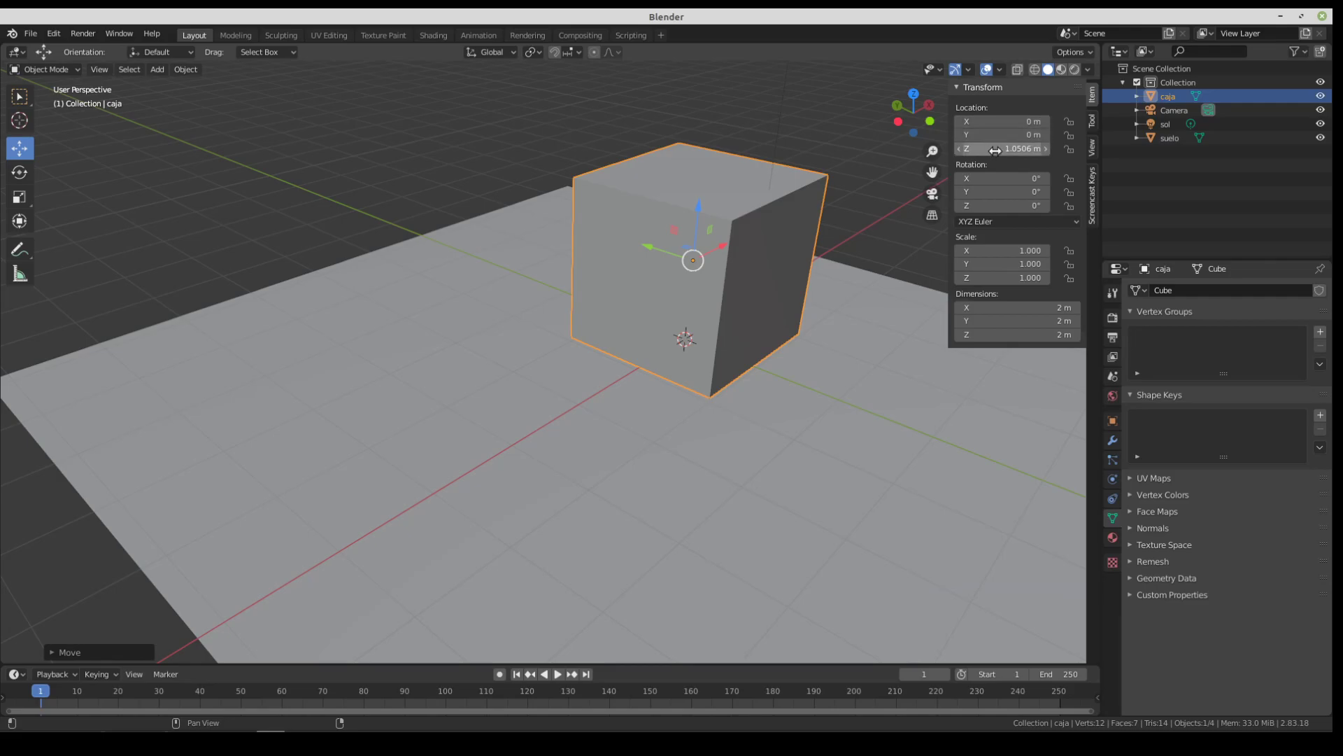
{"action": "left_click", "coordinate": [999, 148]}
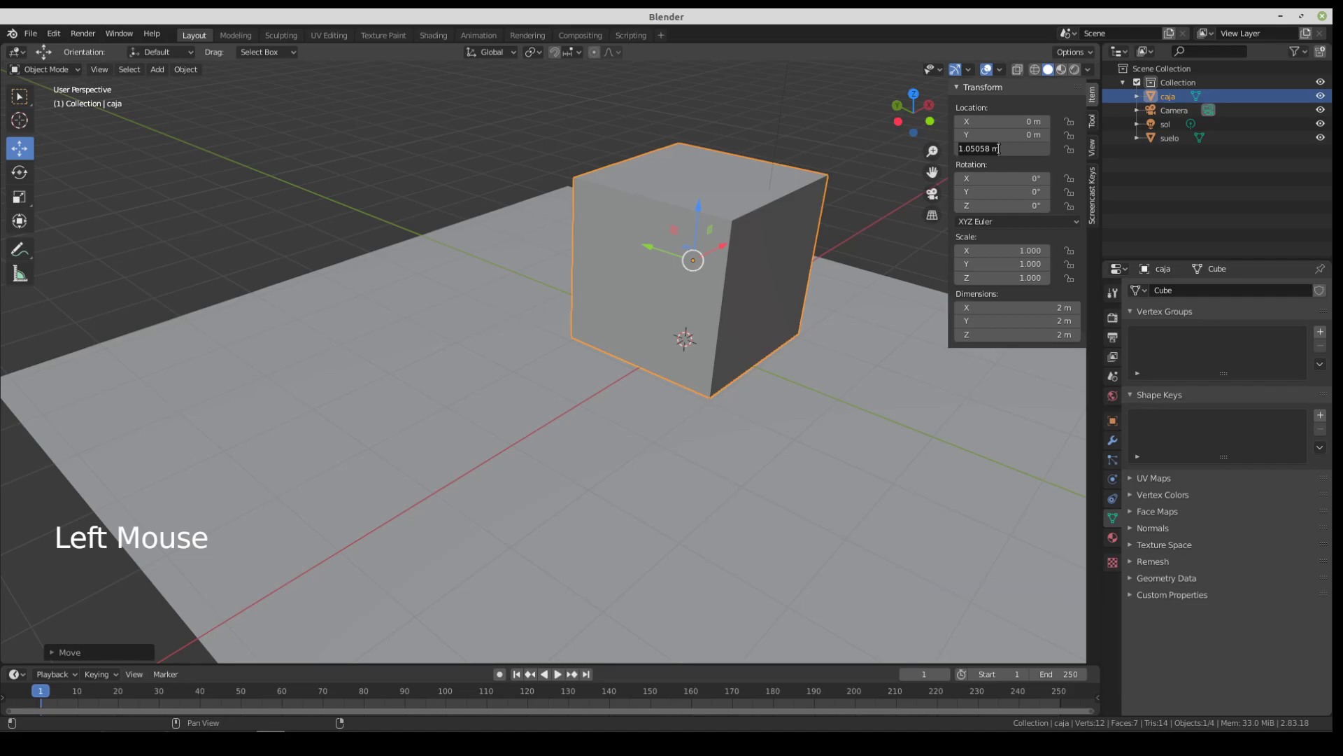
{"action": "type", "text": "0"}
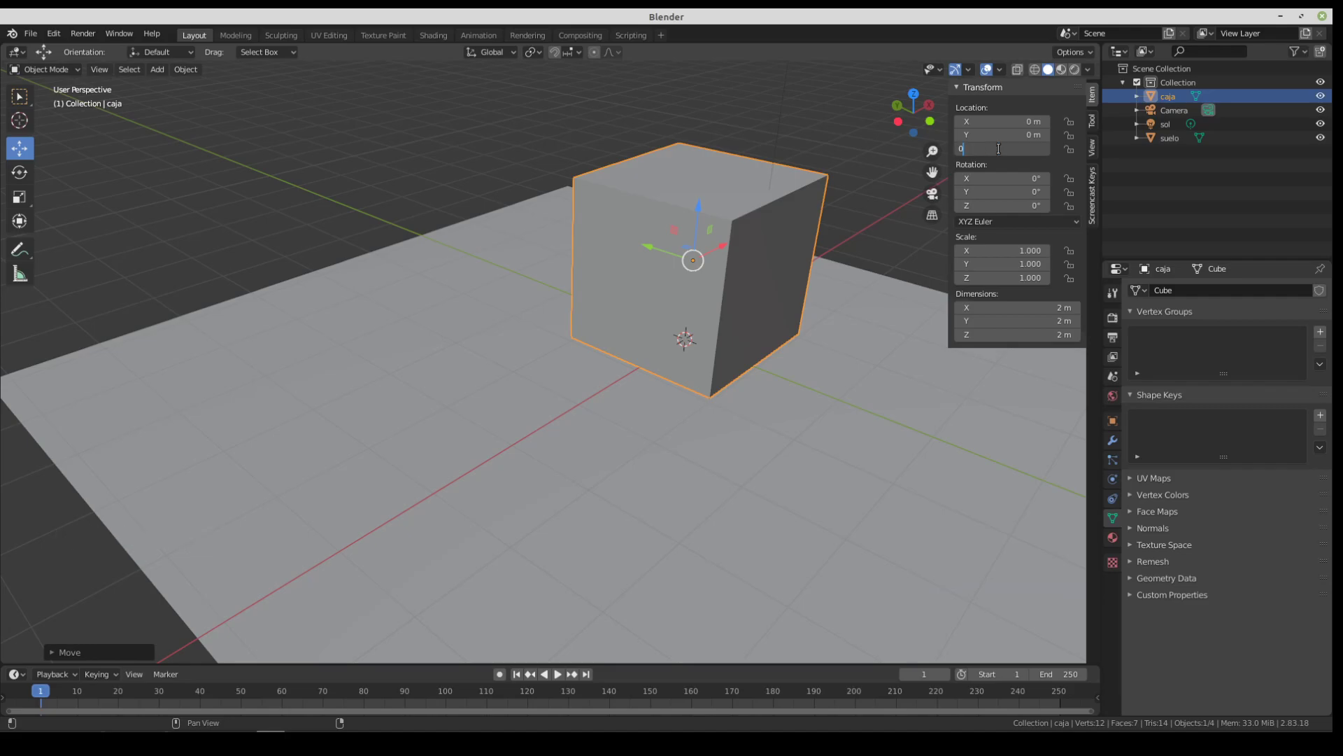
{"action": "key", "text": "Return"}
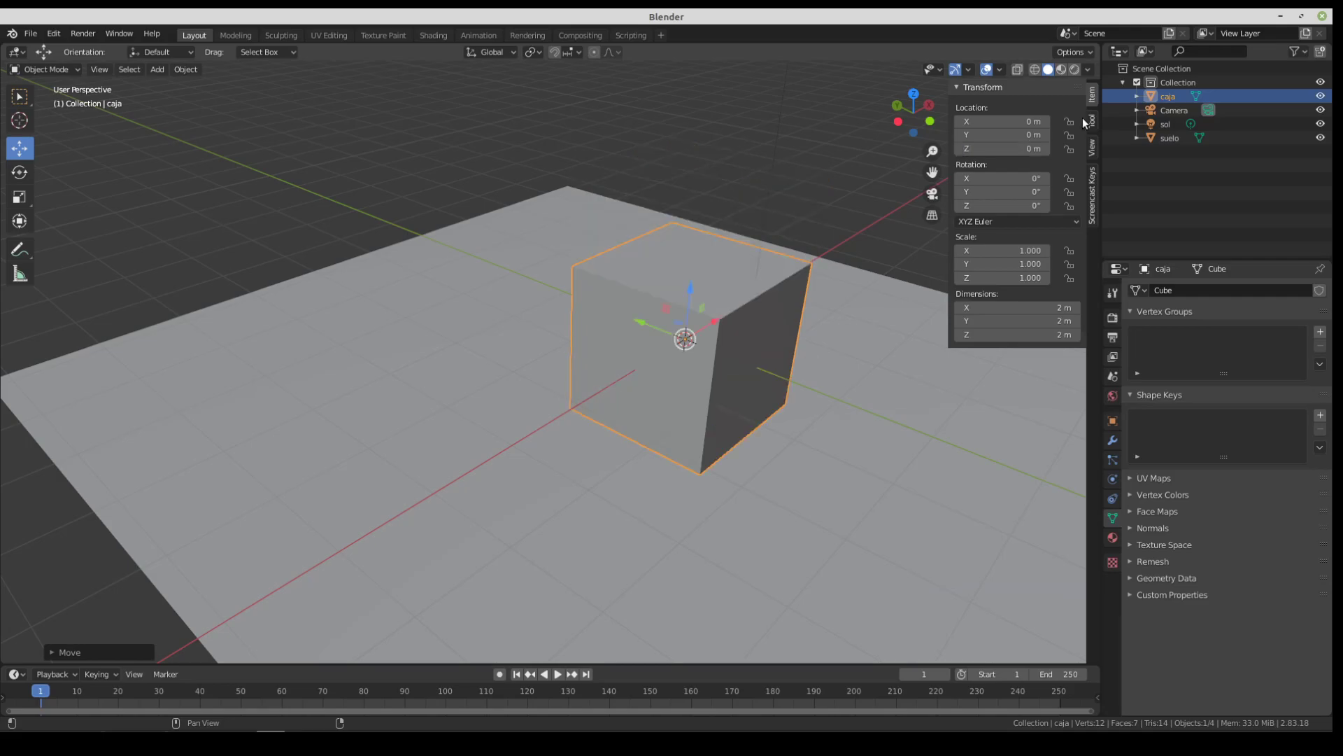
Step: Set the Z location of the floor plane suelo to -1 m
{"action": "middle_click_drag", "start_coordinate": [876, 465], "coordinate": [766, 449]}
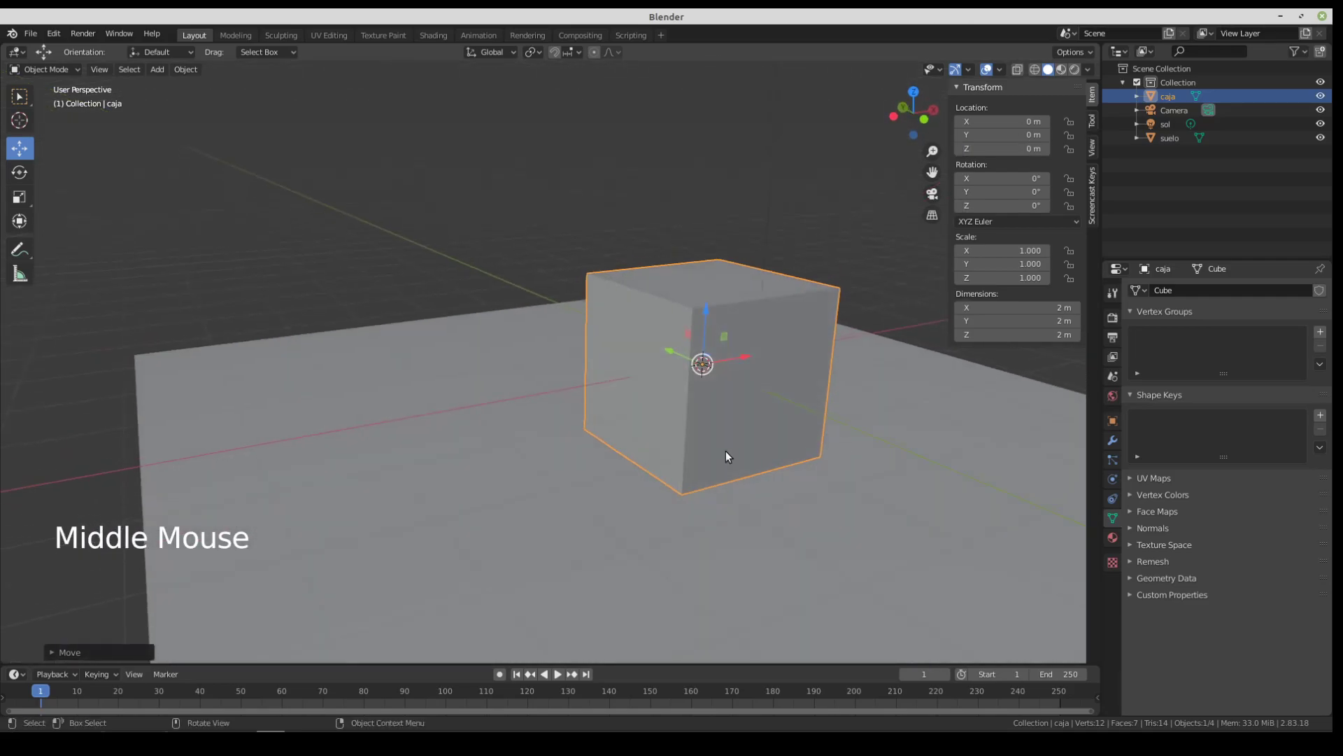
{"action": "scroll", "coordinate": [606, 476], "scroll_direction": "down", "scroll_amount": 2}
{"action": "middle_click_drag", "start_coordinate": [606, 476], "coordinate": [583, 449]}
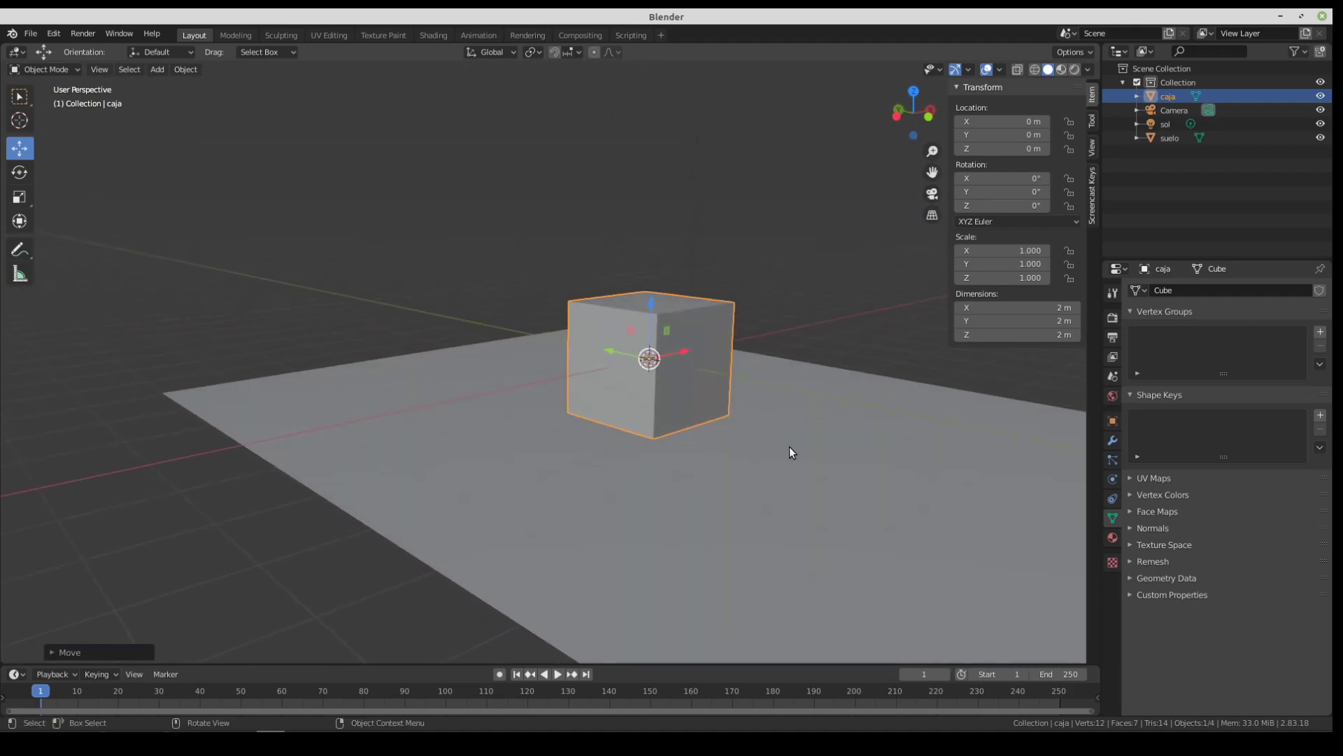
{"action": "left_click", "coordinate": [813, 481]}
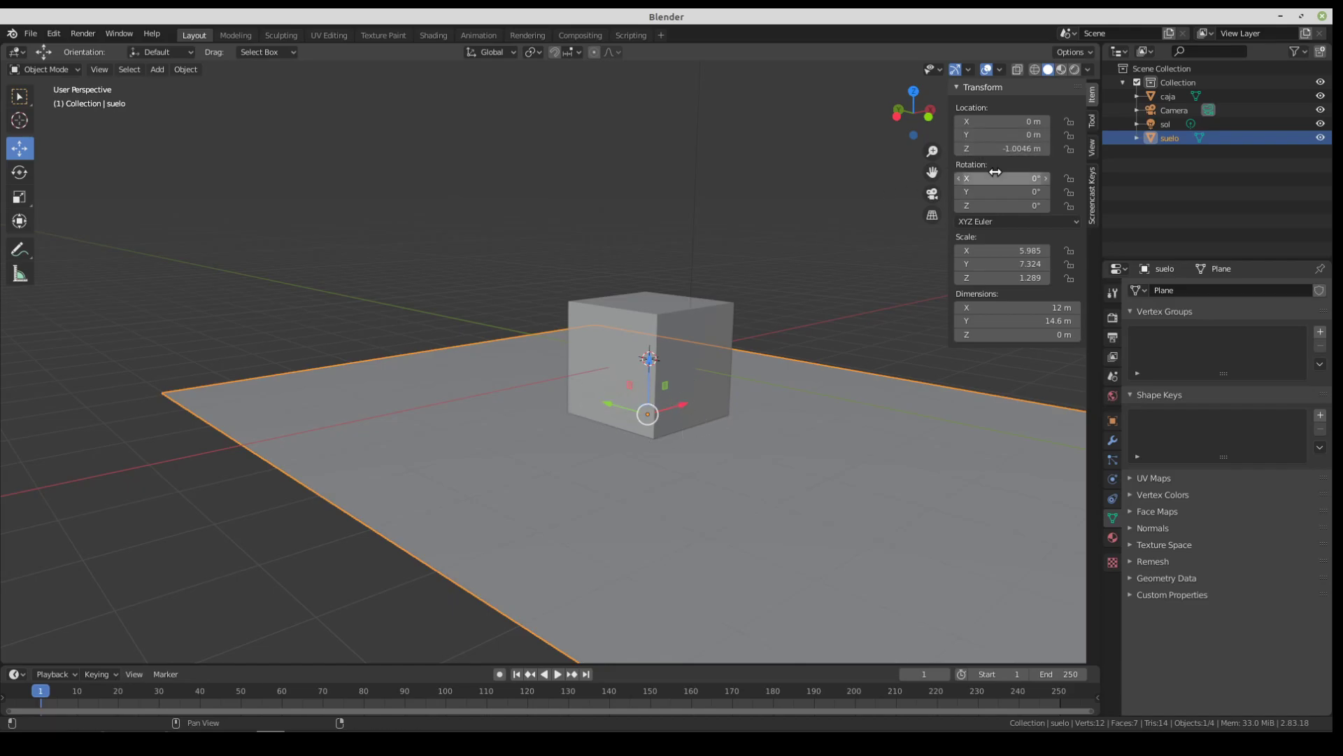
{"action": "left_click", "coordinate": [1024, 151]}
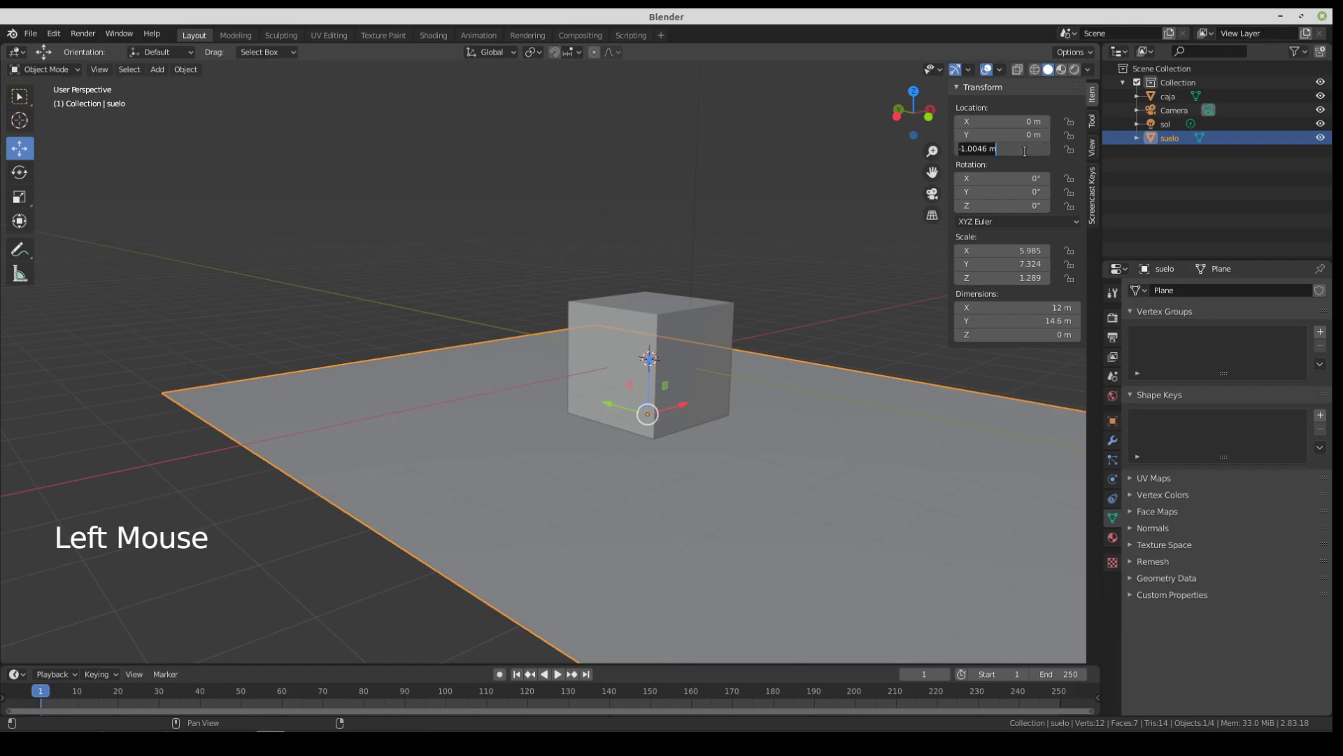
{"action": "key", "text": "BackSpace"}
{"action": "type", "text": "-1"}
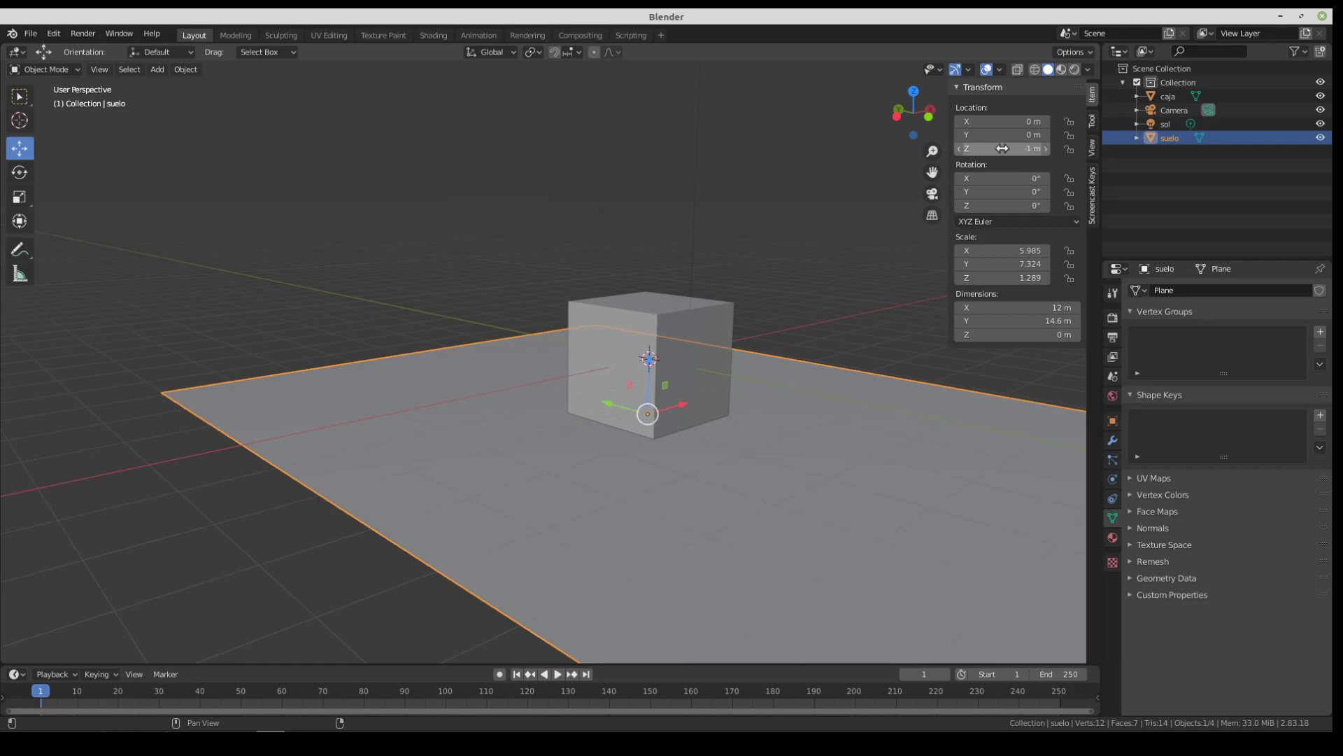
{"action": "key", "text": "Return"}
Step: Set the floor plane's Z scale to 1
{"action": "scroll", "coordinate": [676, 434], "scroll_direction": "up", "scroll_amount": 2}
{"action": "middle_click_drag", "start_coordinate": [706, 495], "coordinate": [750, 342]}
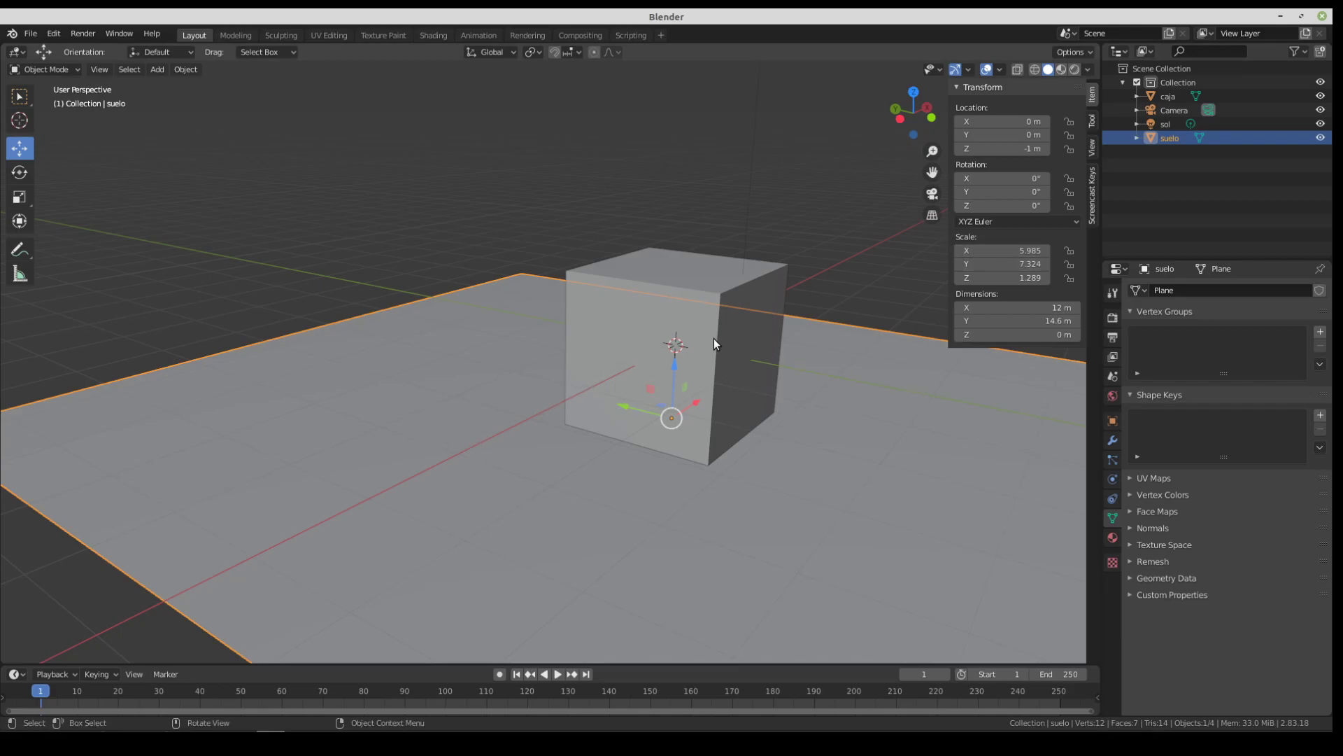
{"action": "left_click", "coordinate": [990, 278]}
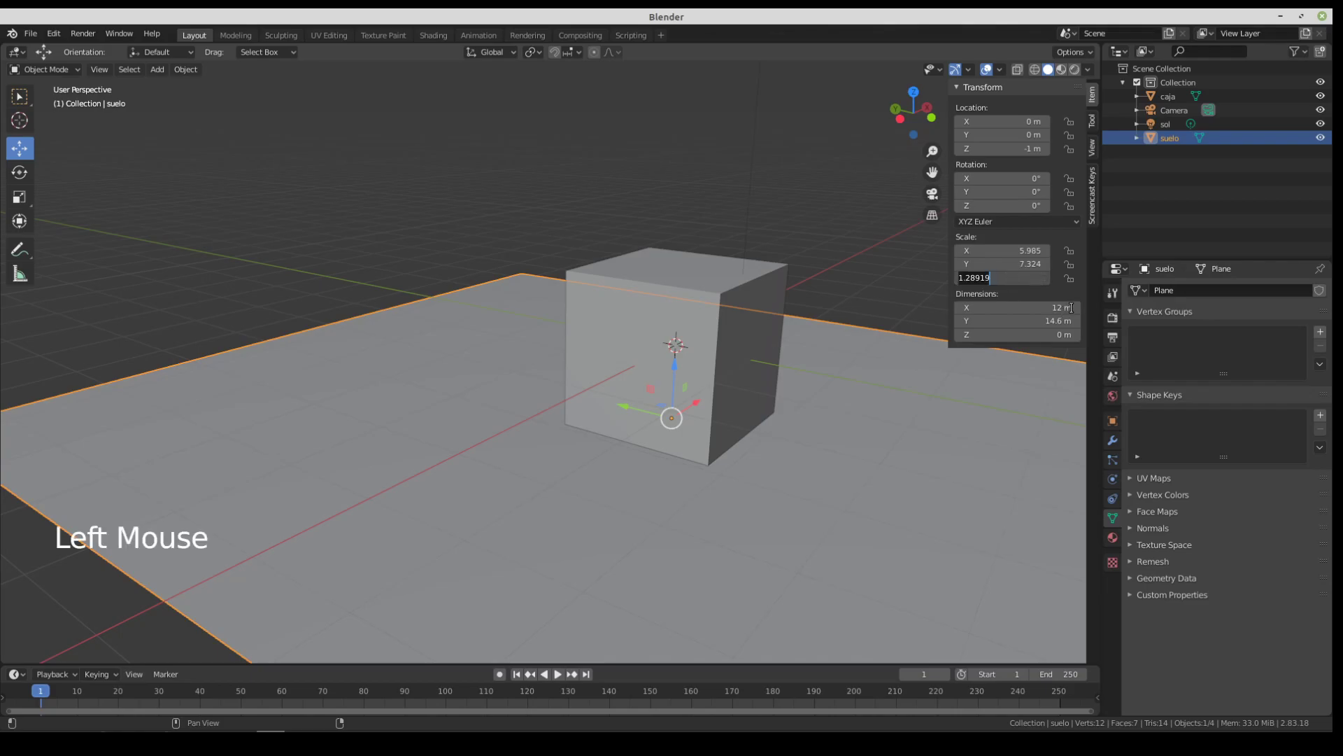
{"action": "type", "text": "1"}
{"action": "key", "text": "Return"}
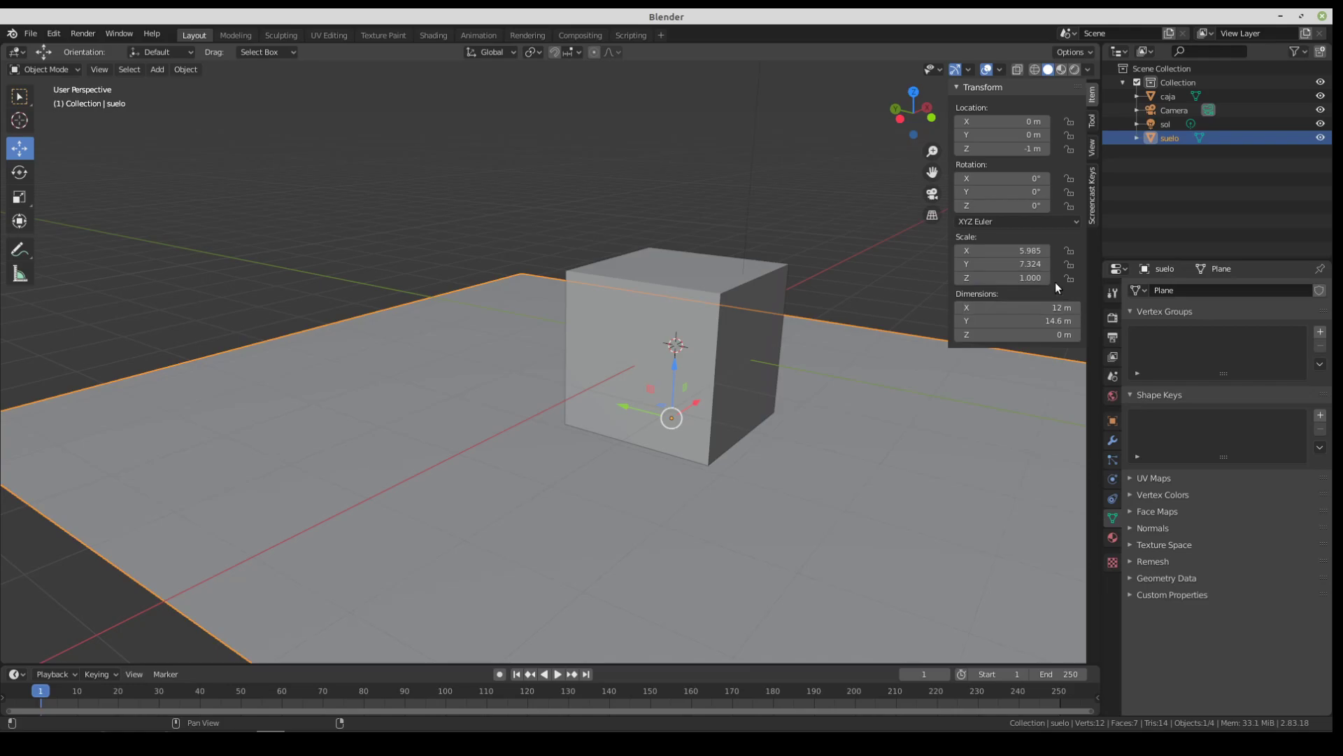
Step: Set the floor plane's X and Y scale to 50
{"action": "left_click", "coordinate": [1007, 251]}
{"action": "type", "text": "50"}
{"action": "key", "text": "Return"}
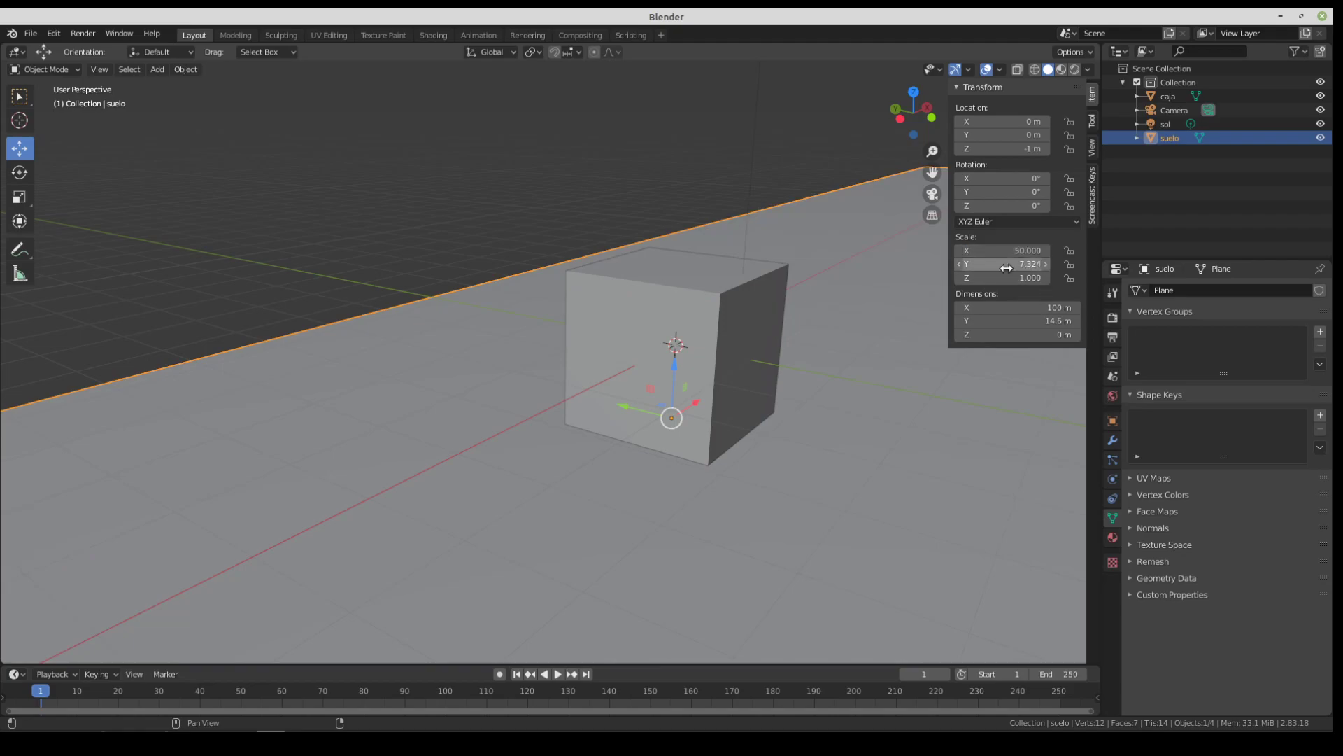
{"action": "left_click", "coordinate": [1021, 261]}
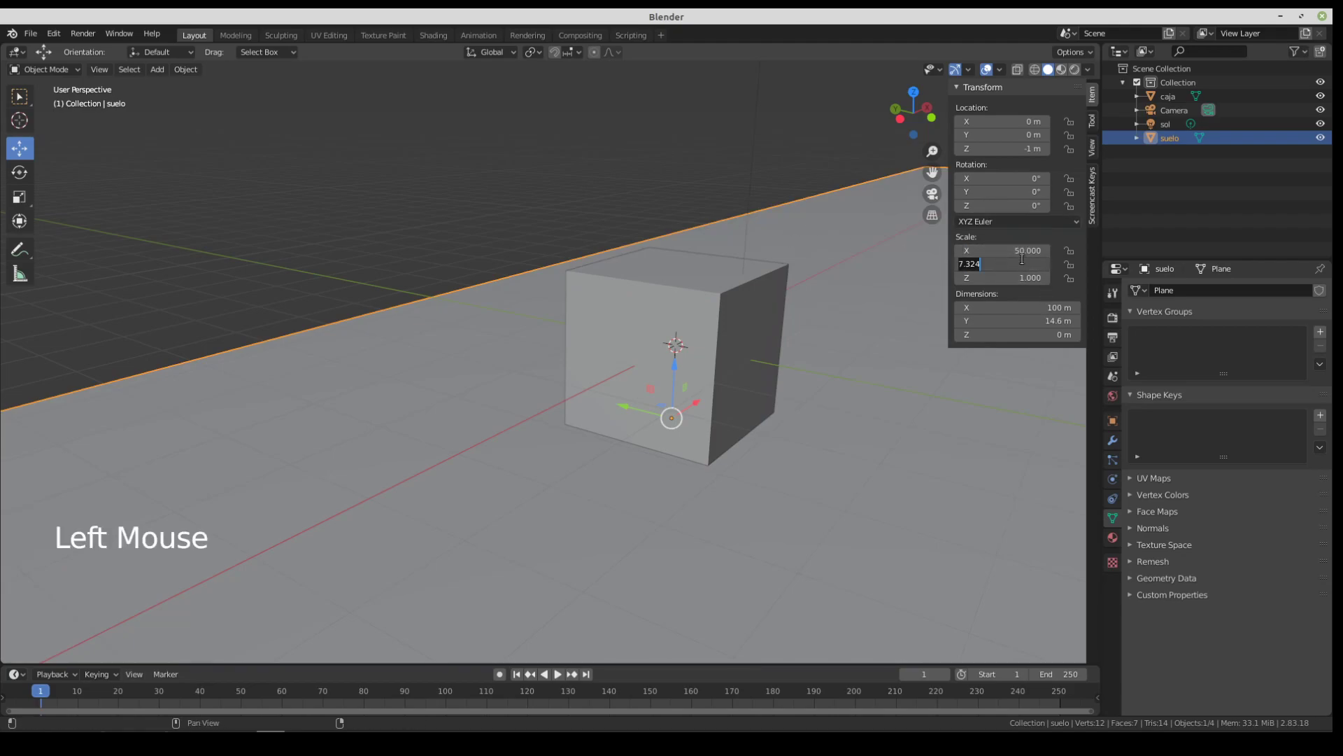
{"action": "type", "text": "50"}
{"action": "key", "text": "Return"}
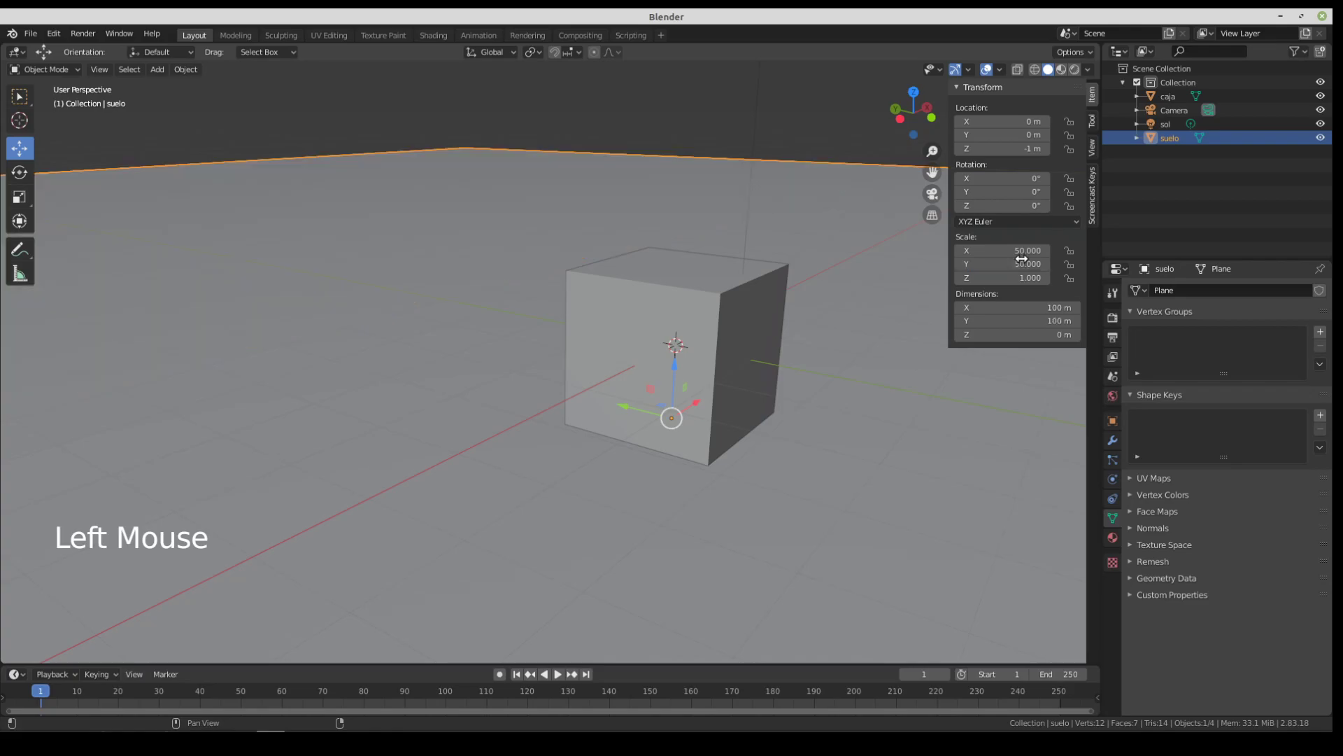
Step: Set the floor plane's X and Y scale to 100
{"action": "left_click", "coordinate": [999, 251]}
{"action": "type", "text": "100"}
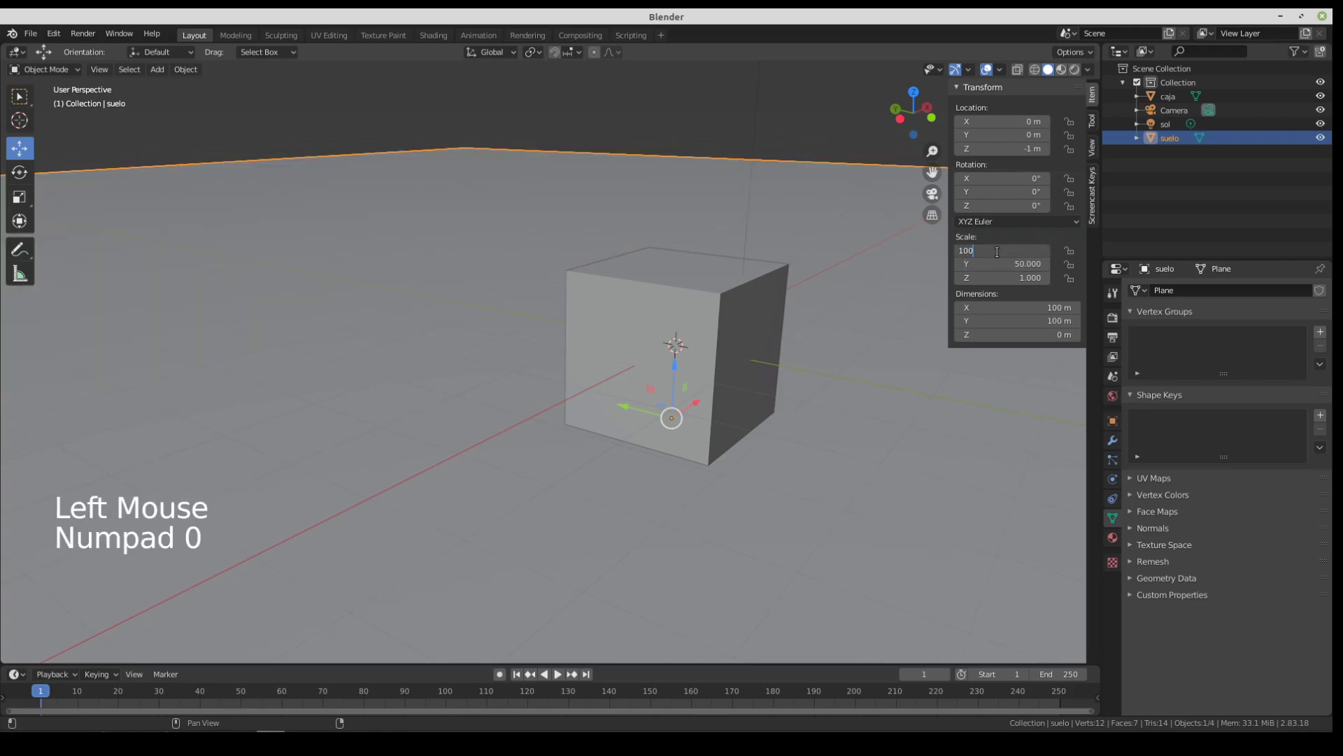
{"action": "key", "text": "KP_Enter"}
{"action": "left_click", "coordinate": [995, 263]}
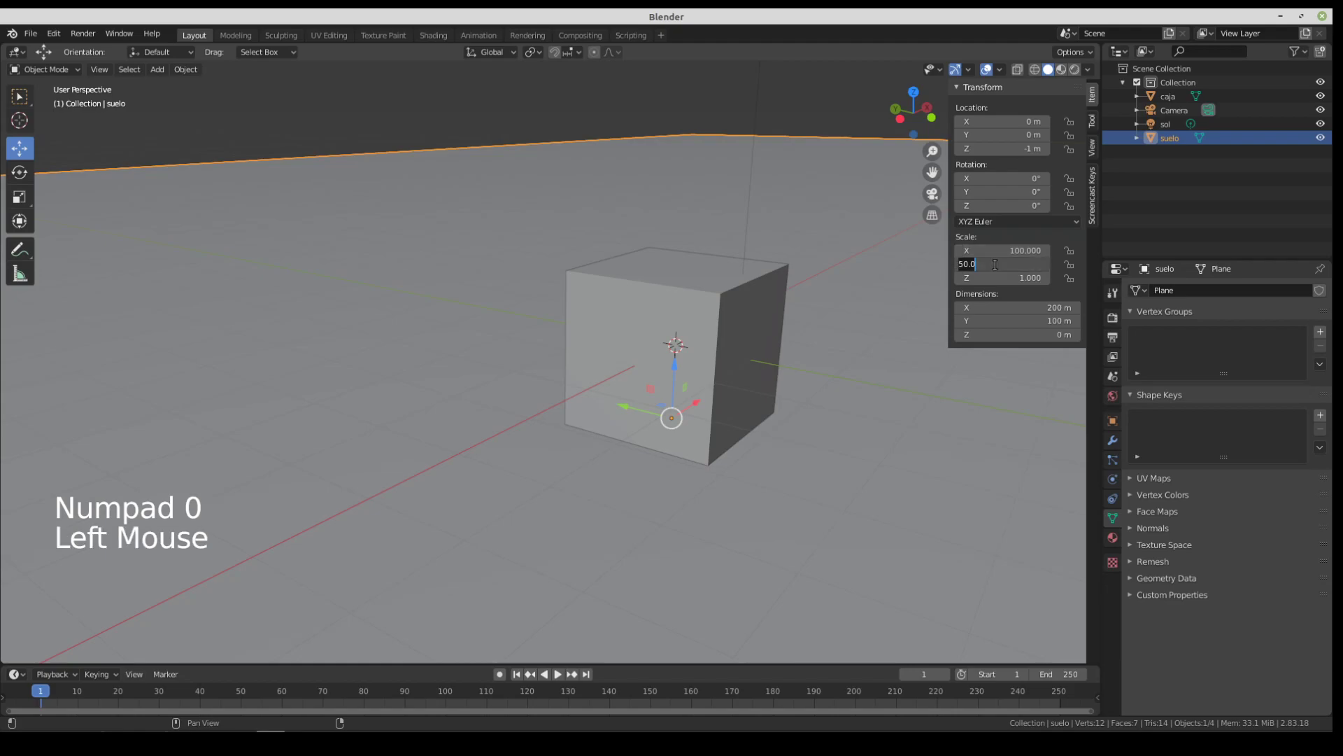
{"action": "type", "text": "100"}
{"action": "key", "text": "Return"}
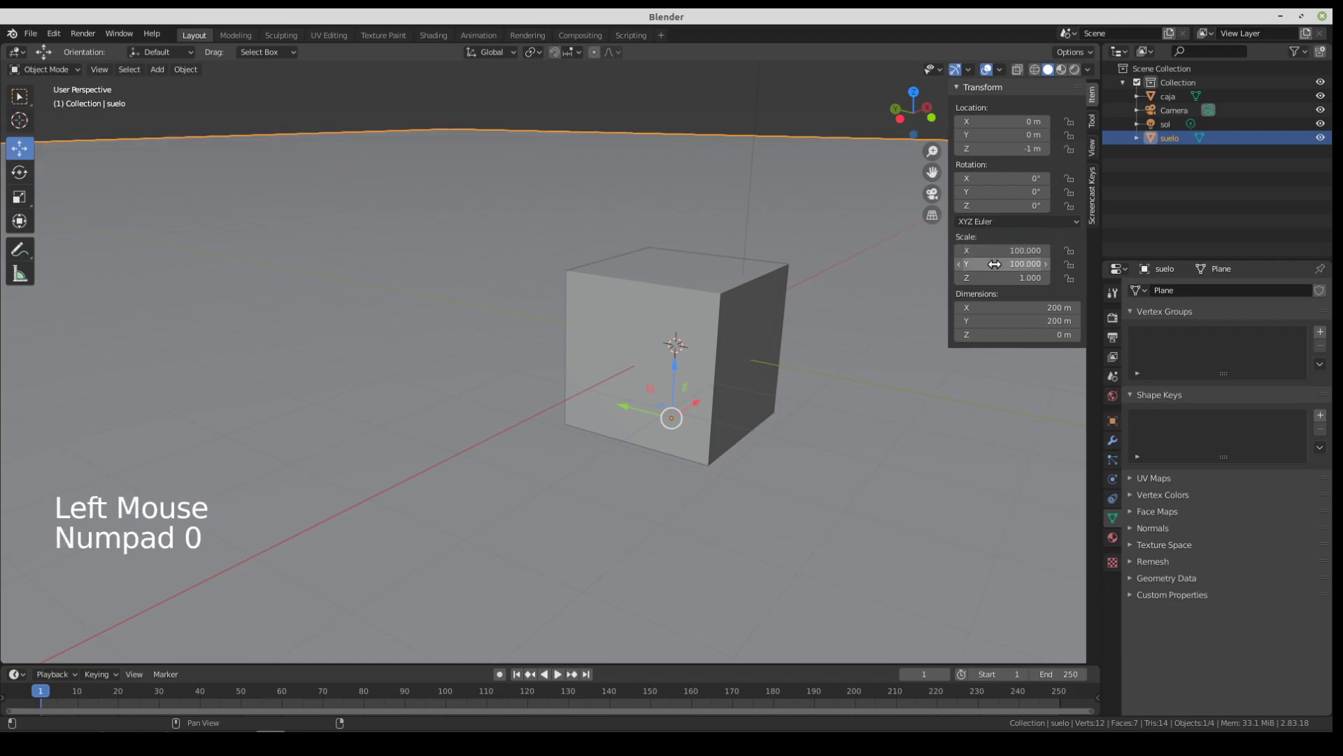
Step: Add a cylinder mesh to the scene at the world origin
{"action": "scroll", "coordinate": [715, 317], "scroll_direction": "down", "scroll_amount": 17}
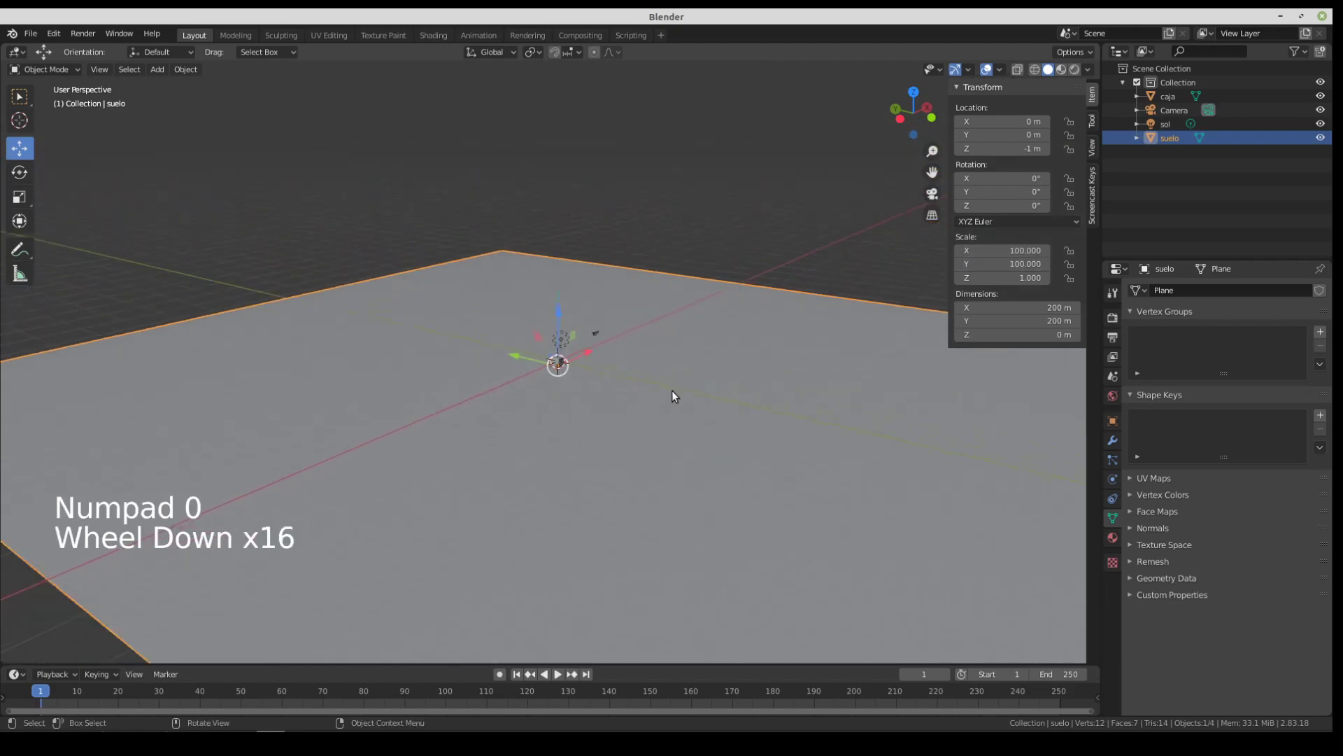
{"action": "scroll", "coordinate": [657, 420], "scroll_direction": "up", "scroll_amount": 18}
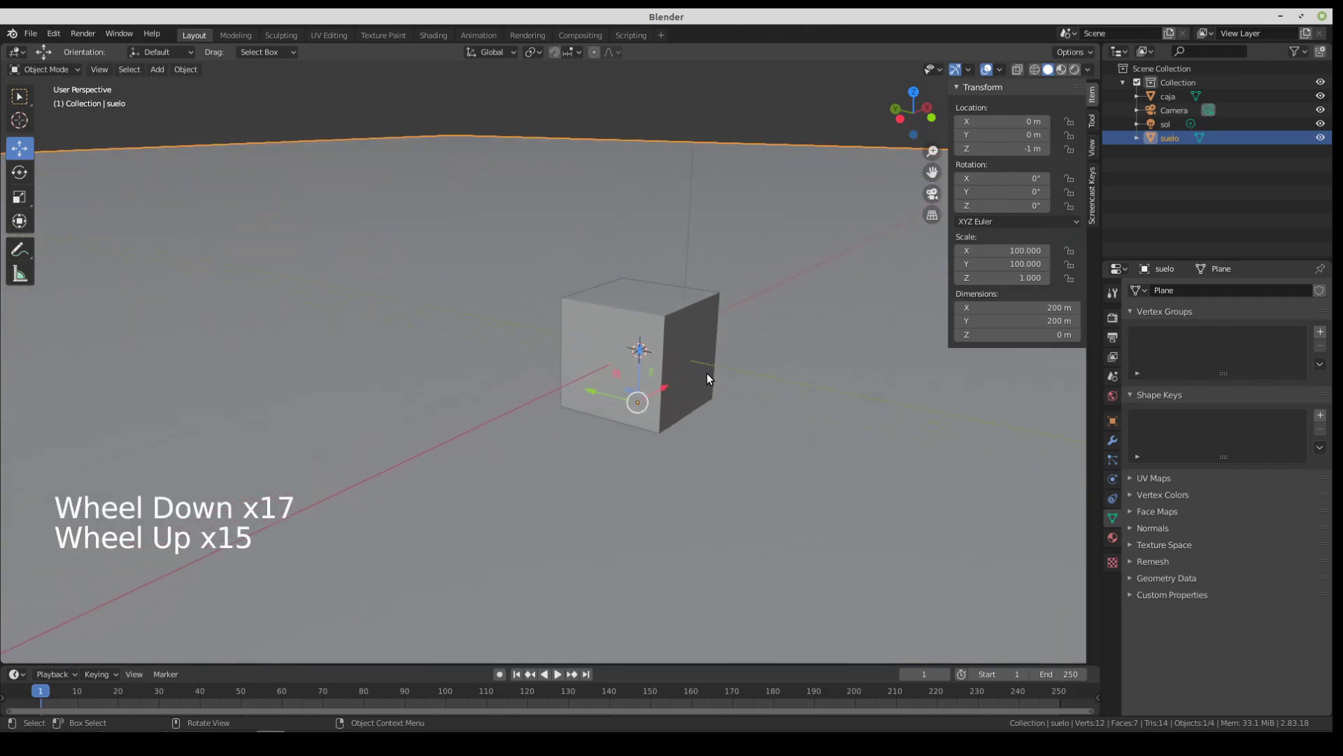
{"action": "scroll", "coordinate": [708, 372], "scroll_direction": "up", "scroll_amount": 1}
{"action": "middle_click_drag", "start_coordinate": [801, 367], "coordinate": [557, 423], "text": "shift"}
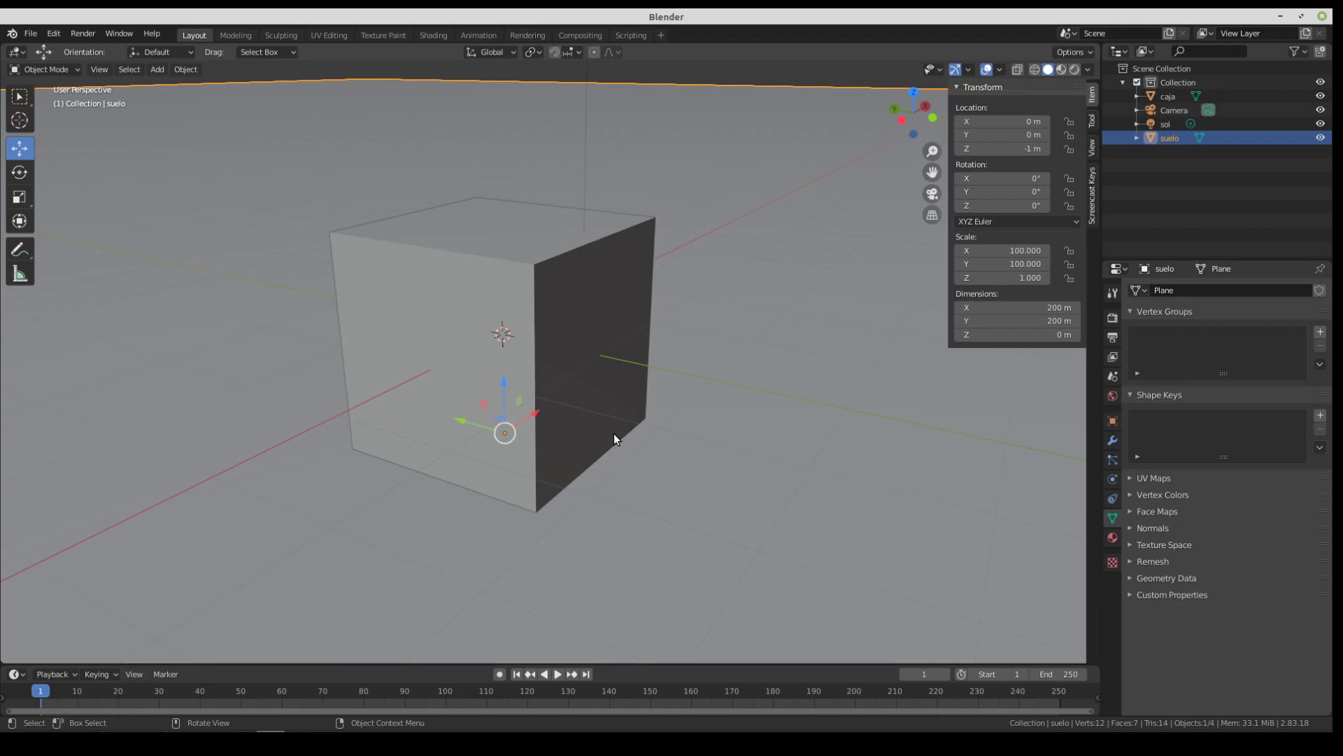
{"action": "scroll", "coordinate": [614, 434], "scroll_direction": "down", "scroll_amount": 2}
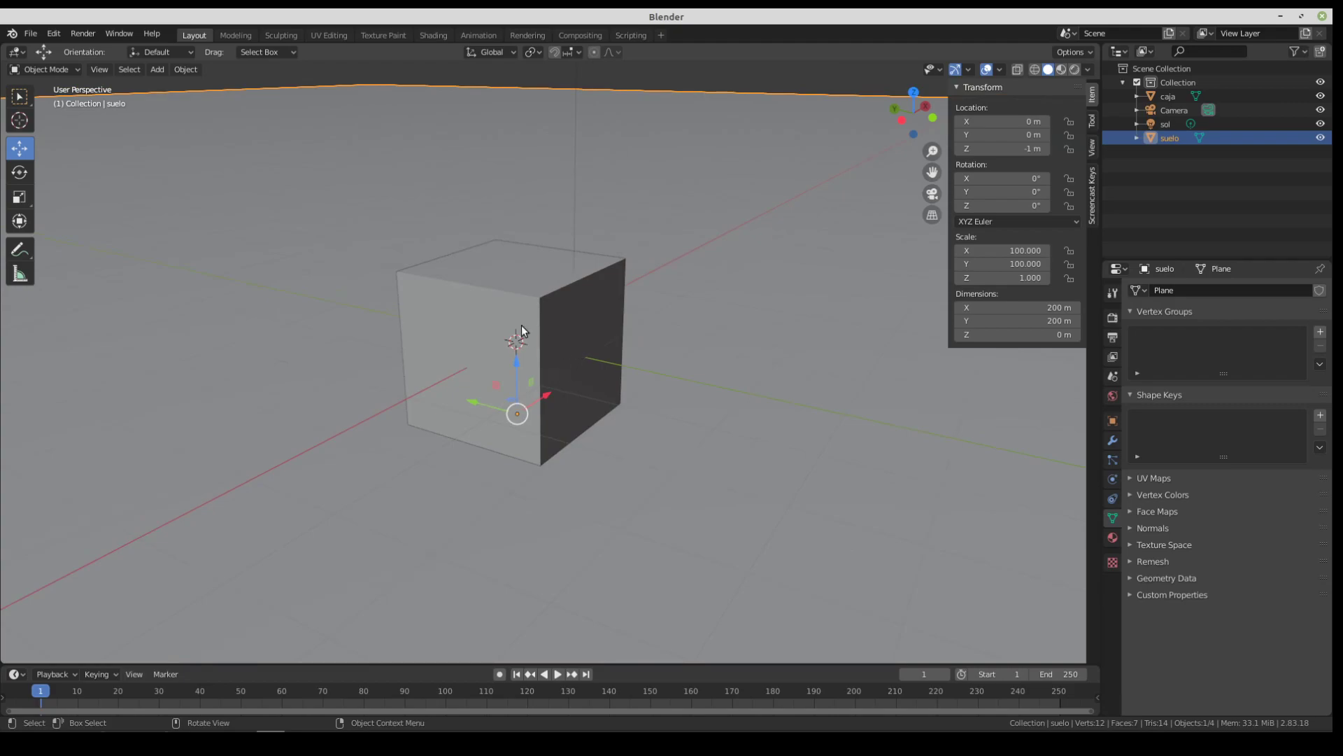
{"action": "left_click", "coordinate": [158, 69]}
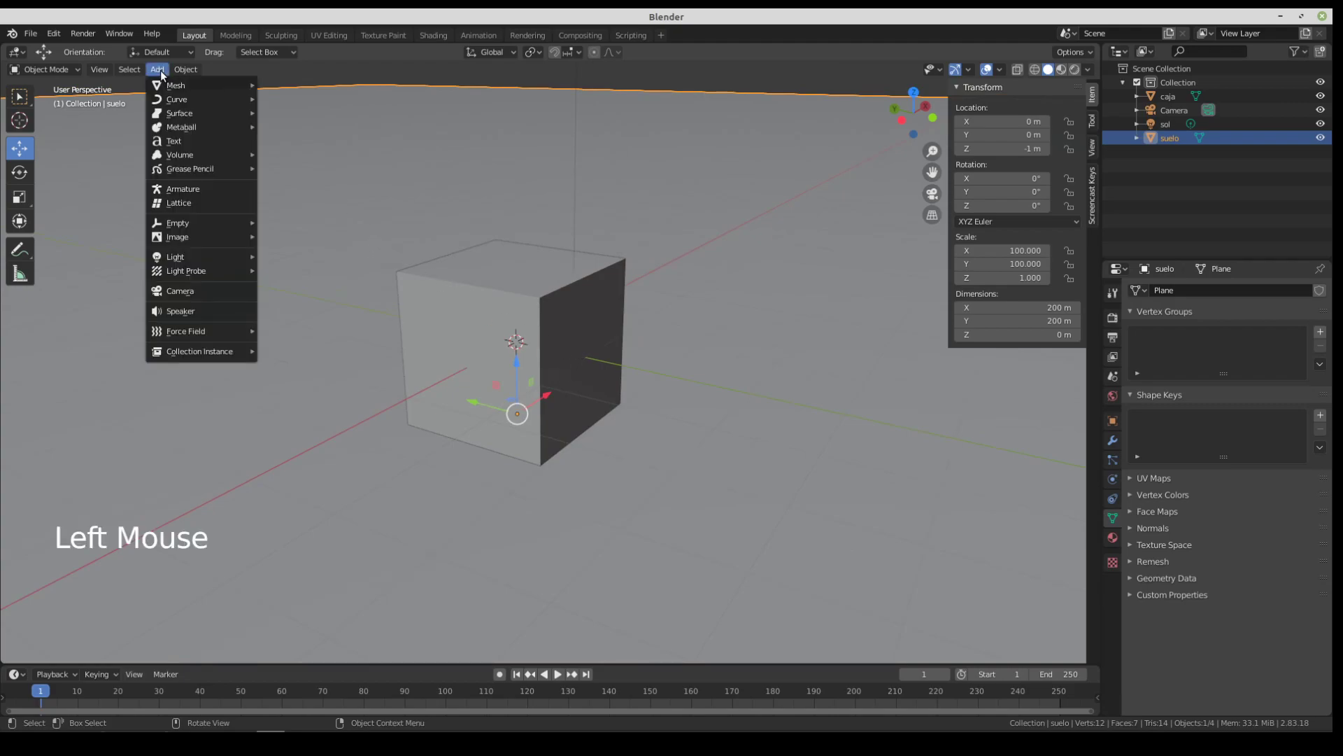
{"action": "mouse_move", "coordinate": [158, 84]}
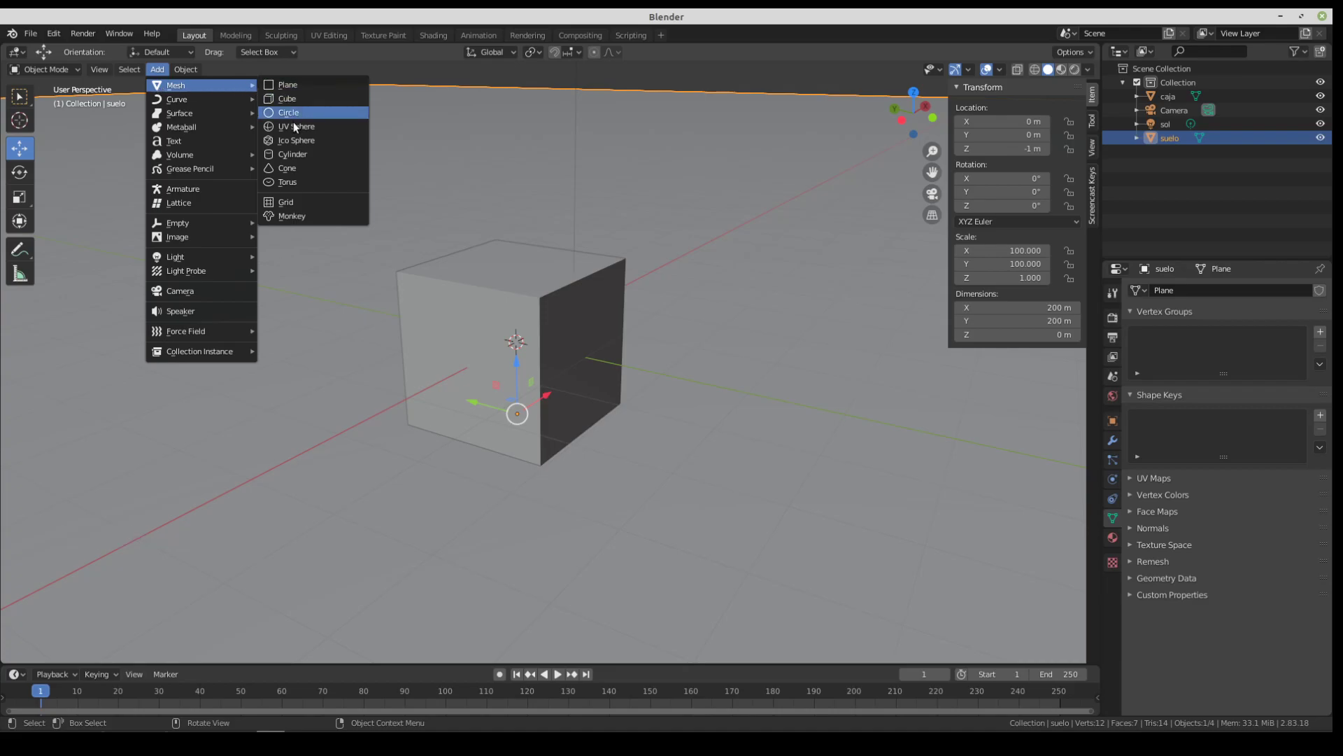
{"action": "left_click", "coordinate": [304, 153]}
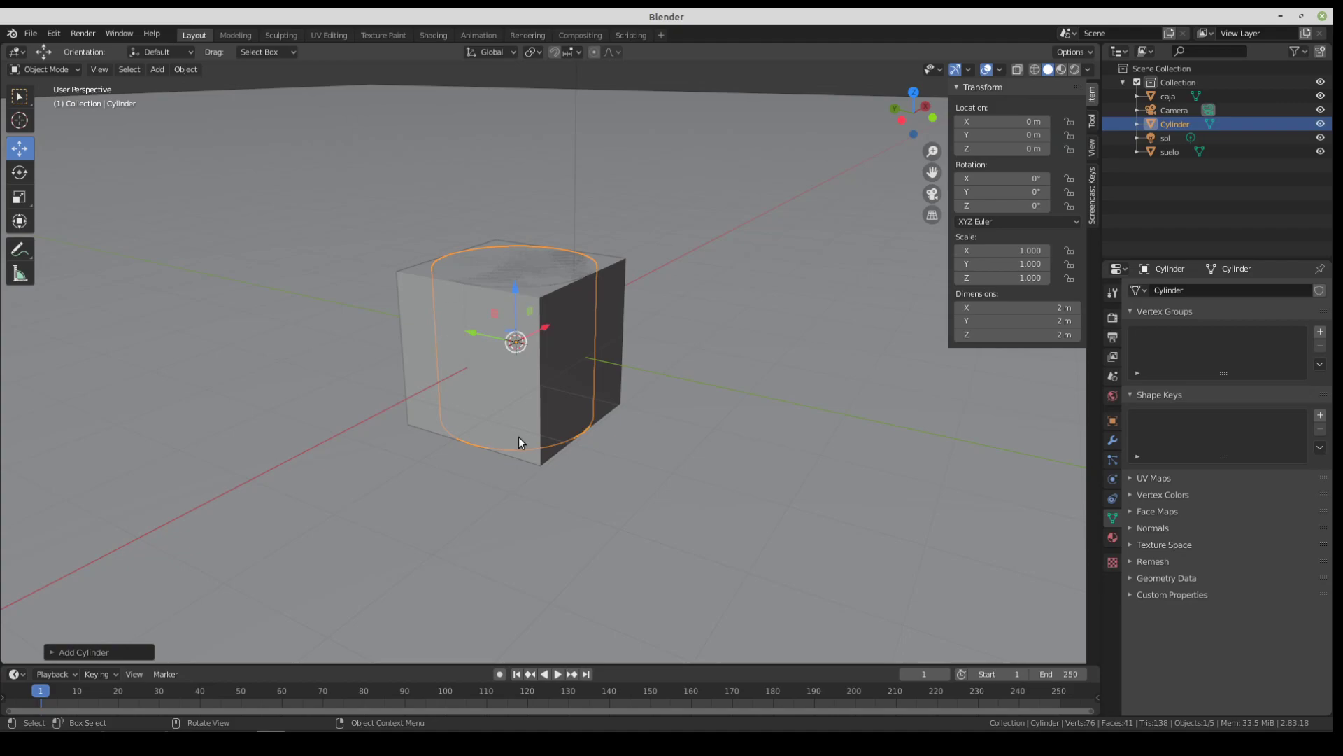
Step: Raise the cylinder along Z onto the box, with an exact Z location of 2 m
{"action": "scroll", "coordinate": [553, 303], "scroll_direction": "up", "scroll_amount": 2}
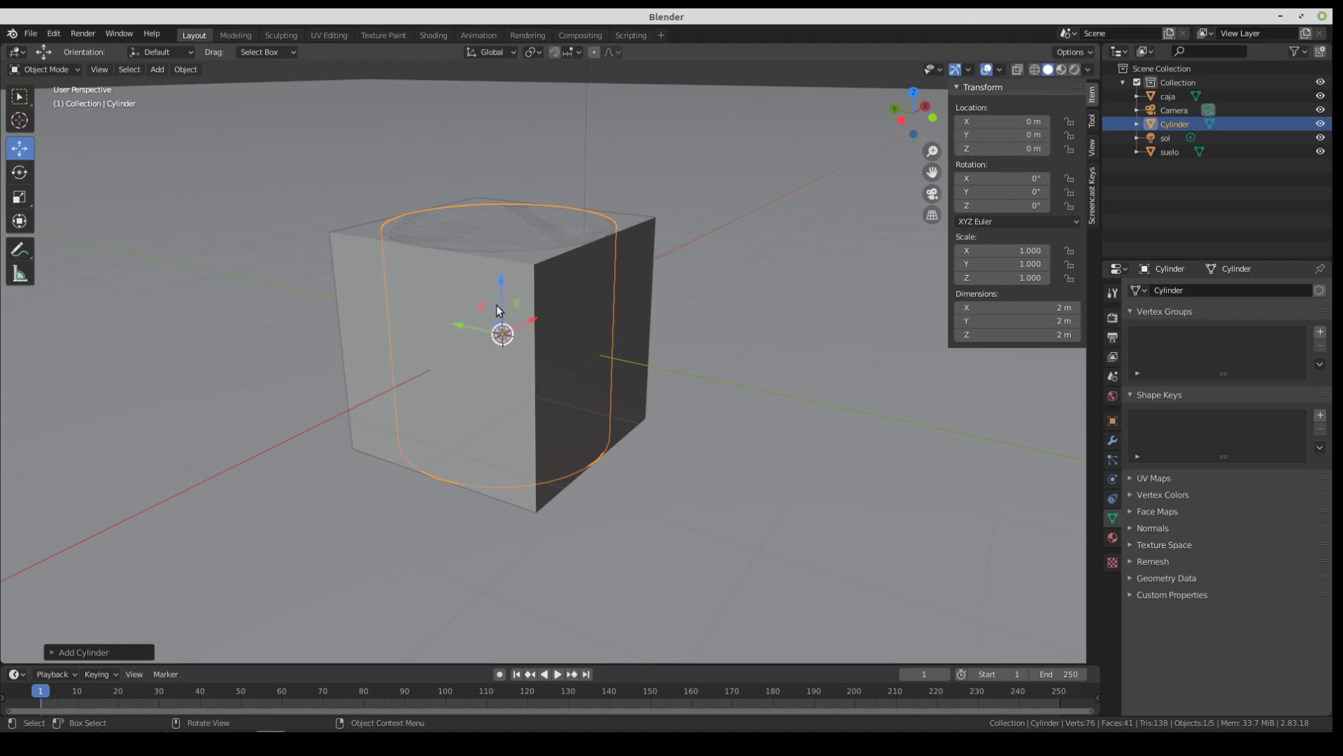
{"action": "left_click_drag", "start_coordinate": [501, 293], "coordinate": [520, 161]}
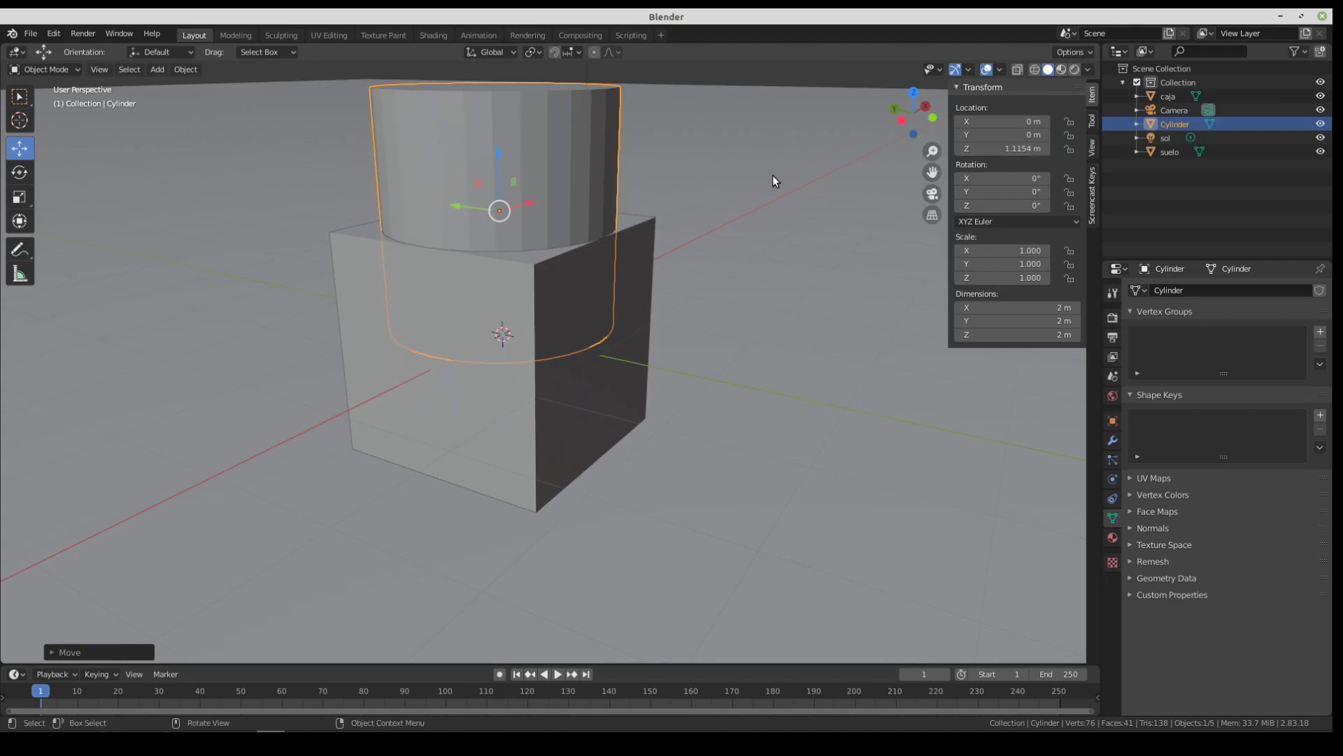
{"action": "left_click_drag", "start_coordinate": [497, 162], "coordinate": [497, 131]}
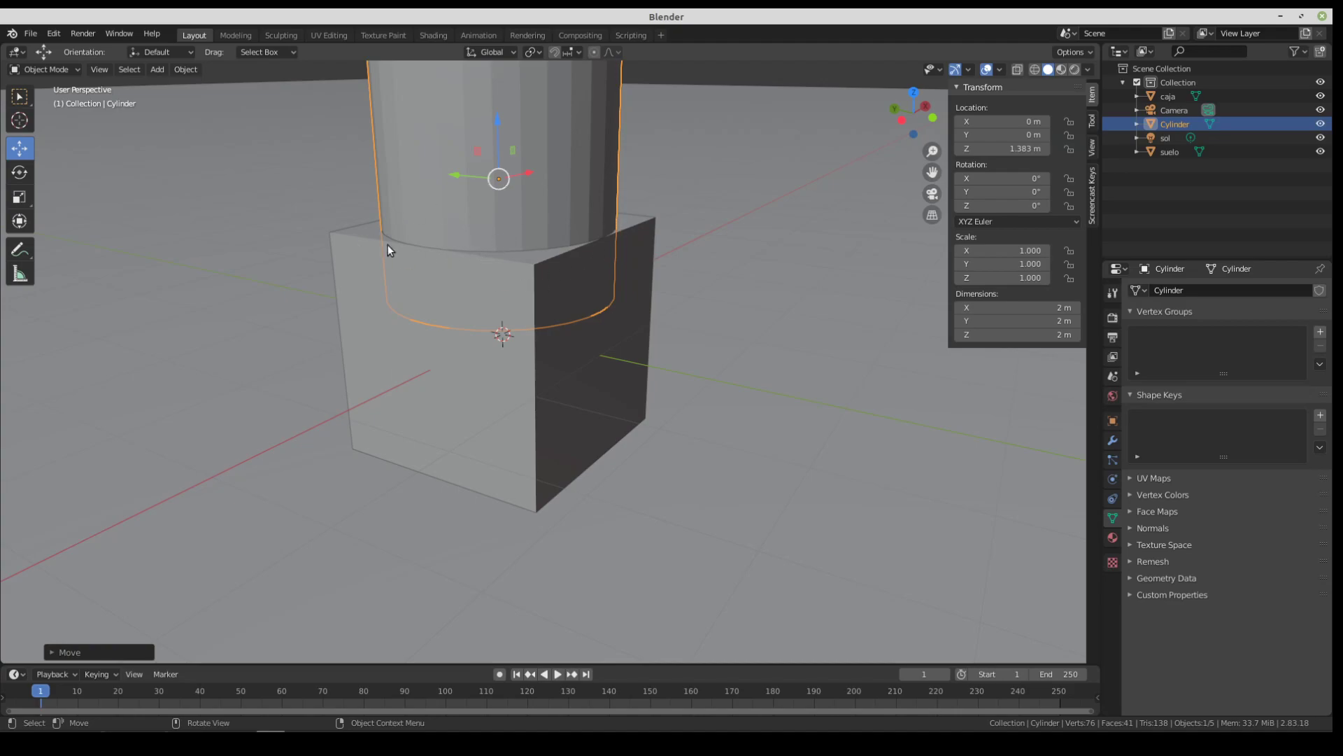
{"action": "left_click", "coordinate": [1015, 148]}
{"action": "type", "text": "2"}
{"action": "key", "text": "Return"}
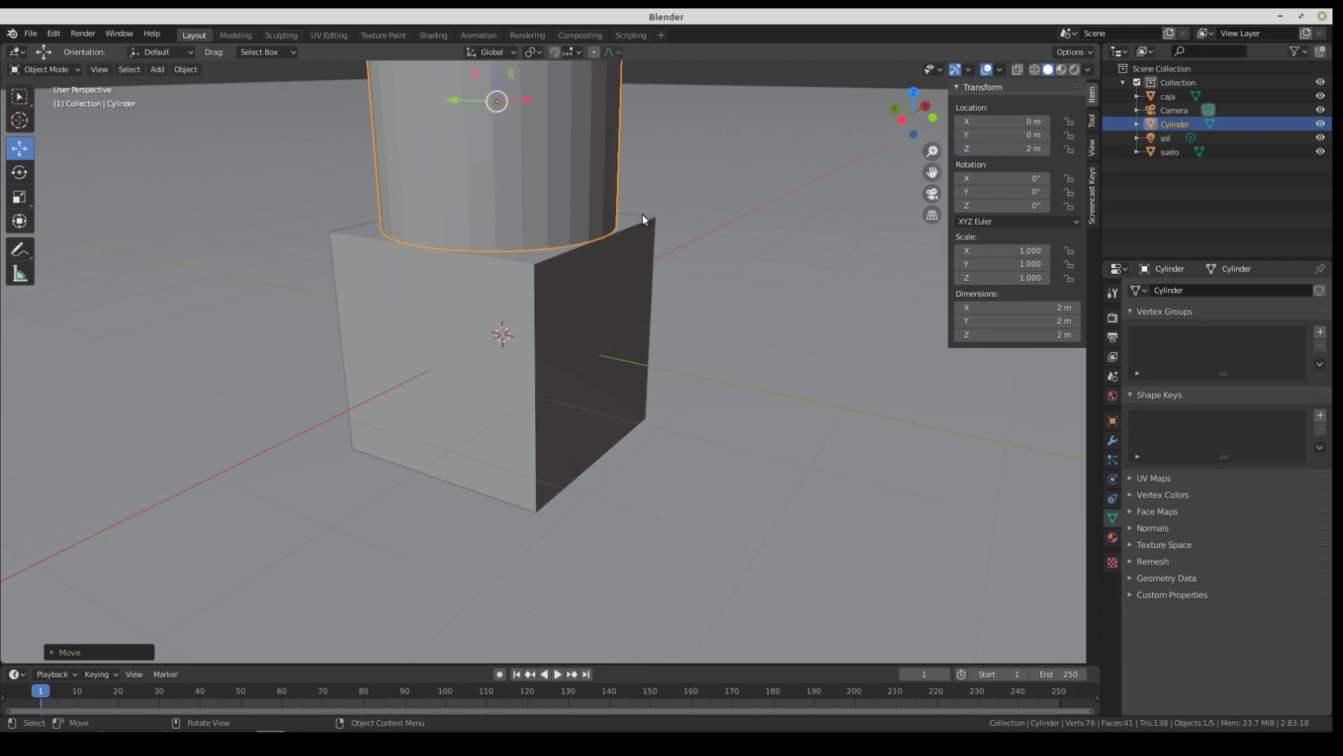
Step: Set the cylinder's X and Y scale to 0.5
{"action": "middle_click_drag", "start_coordinate": [510, 260], "coordinate": [537, 250]}
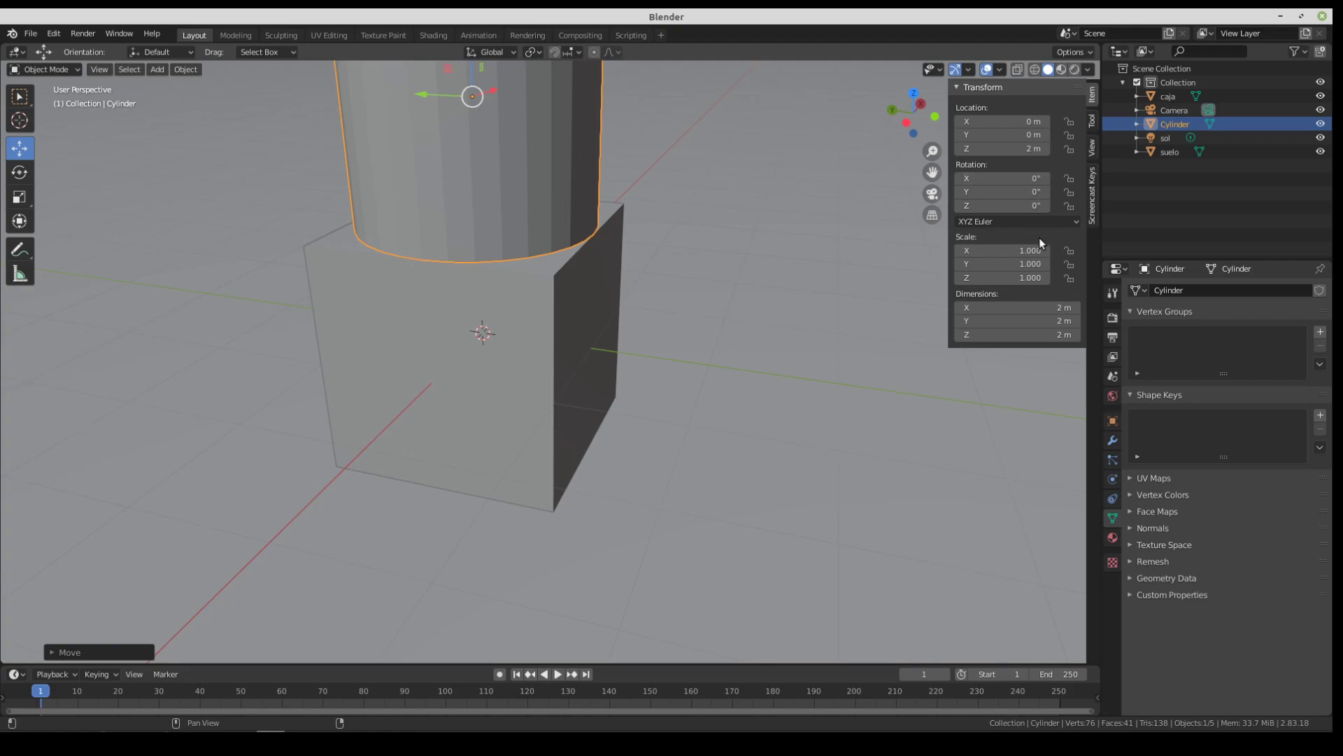
{"action": "scroll", "coordinate": [628, 224], "scroll_direction": "down", "scroll_amount": 2}
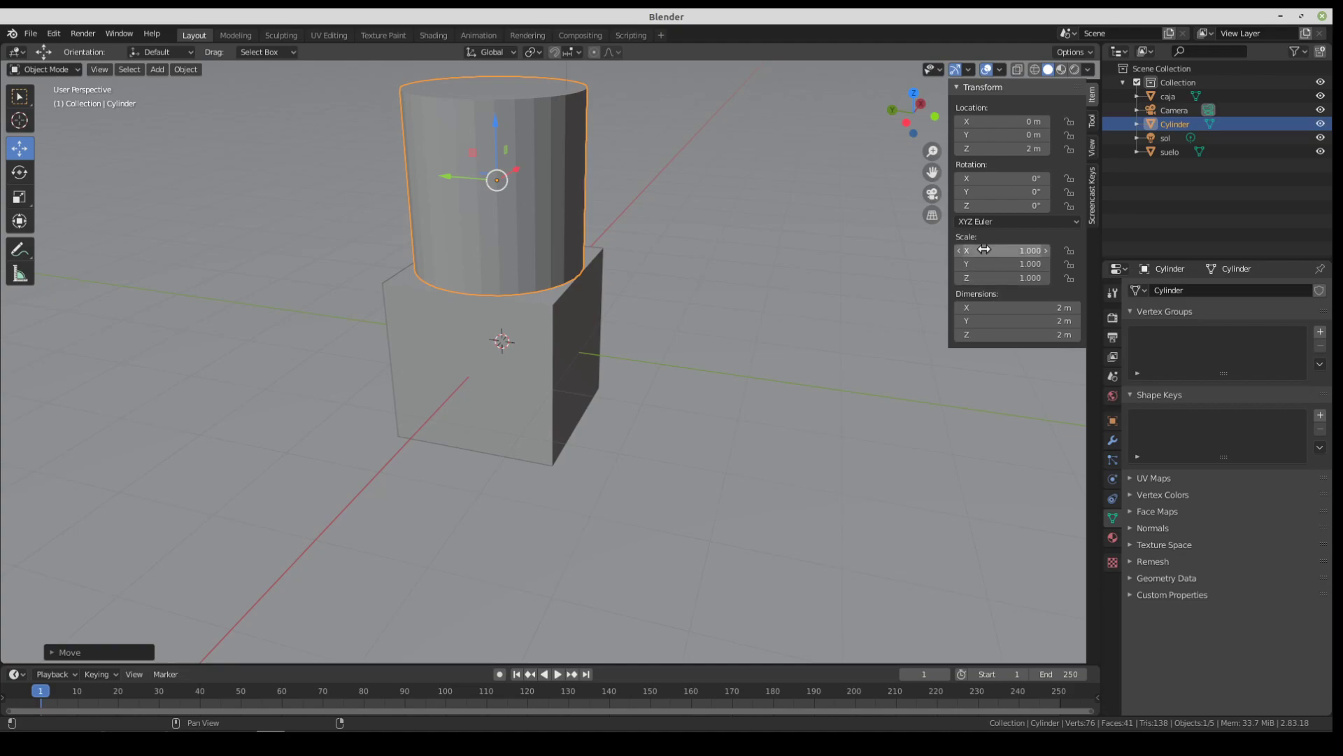
{"action": "left_click", "coordinate": [999, 250]}
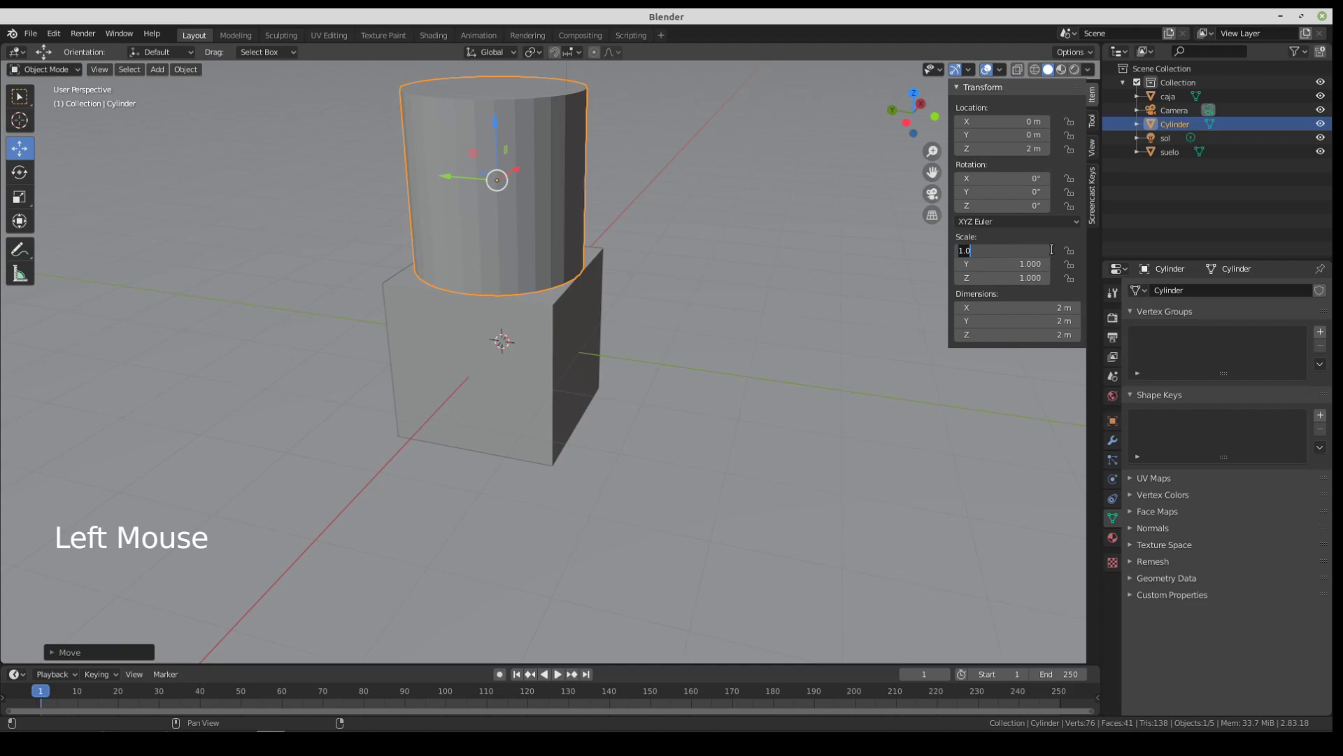
{"action": "type", "text": "0.5"}
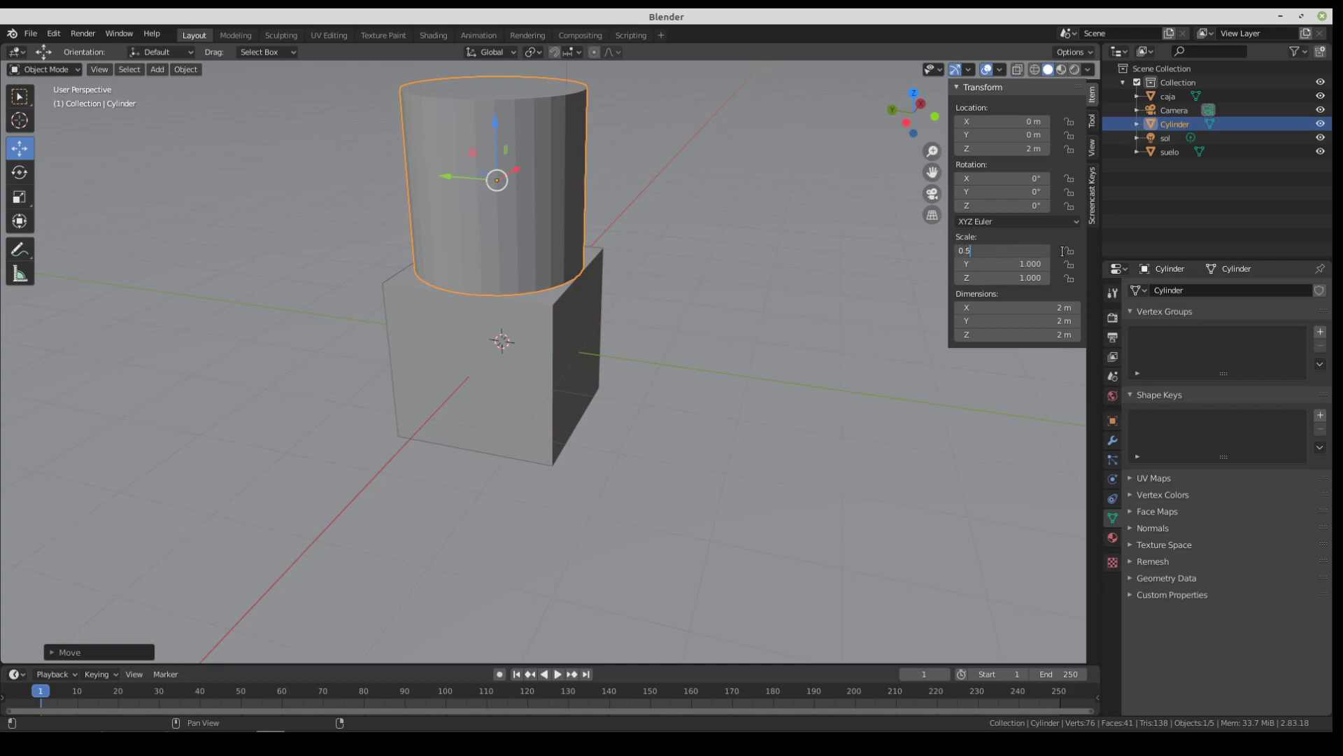
{"action": "key", "text": "Return"}
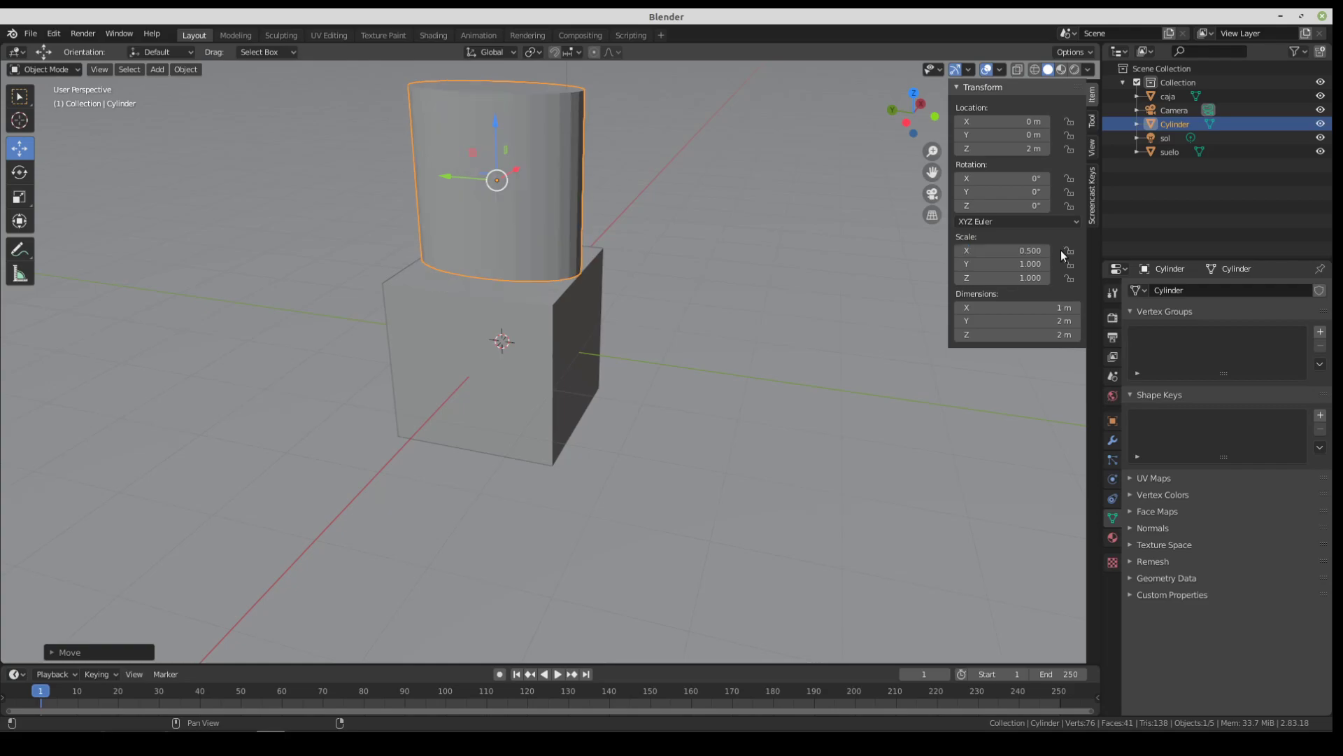
{"action": "middle_click_drag", "start_coordinate": [702, 171], "coordinate": [679, 275]}
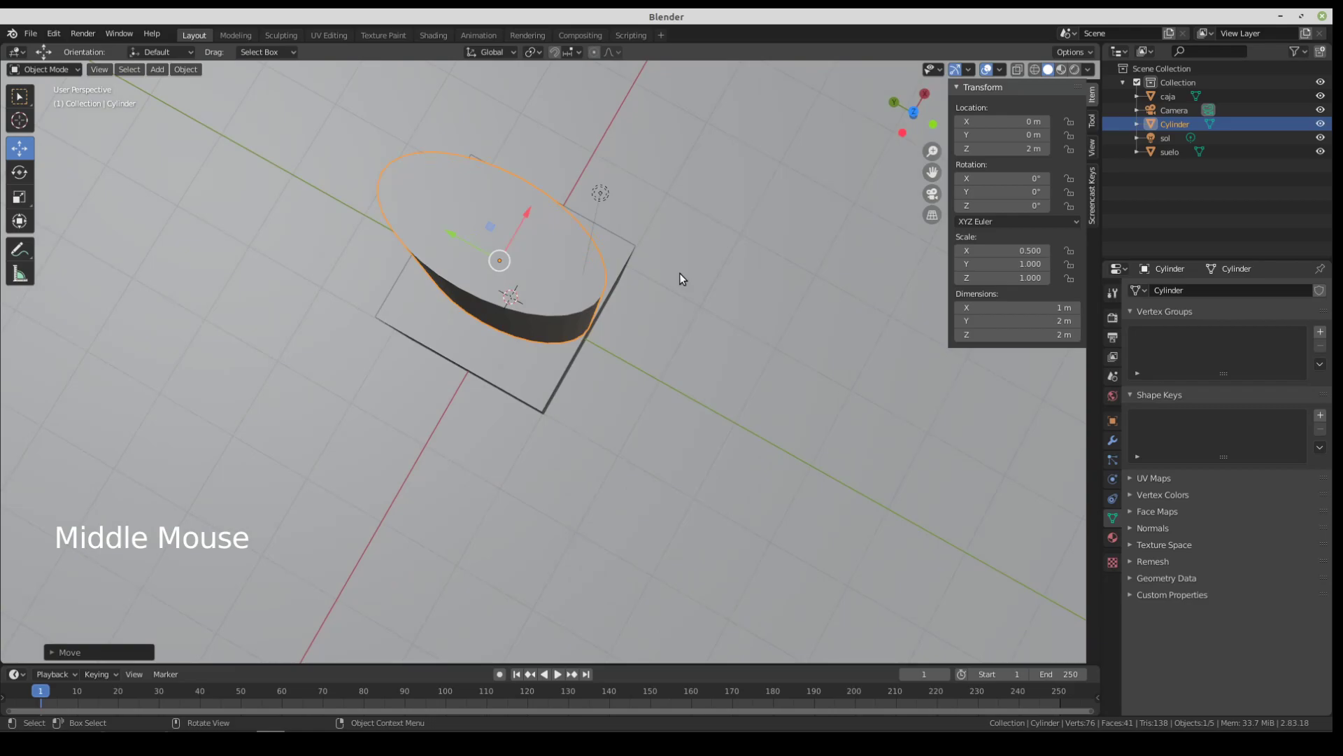
{"action": "left_click", "coordinate": [1017, 268]}
{"action": "type", "text": "0.5"}
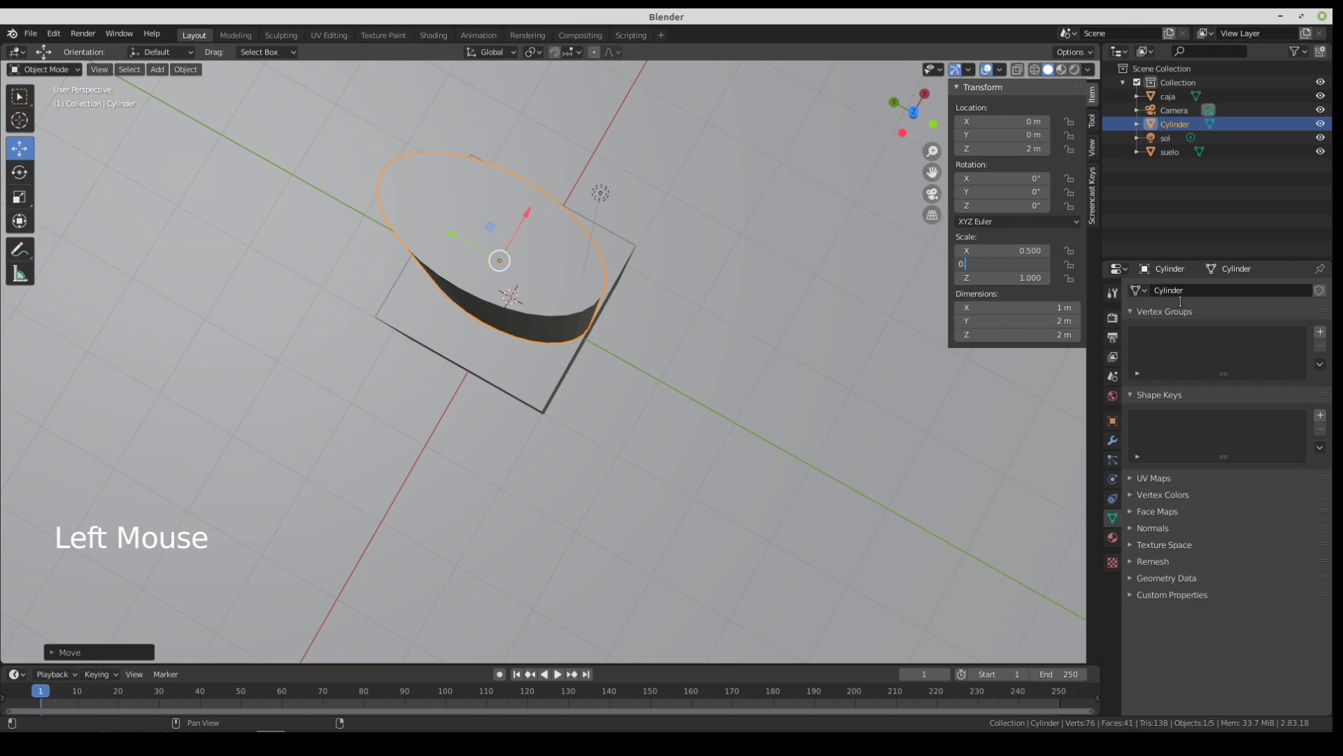
{"action": "key", "text": "Return"}
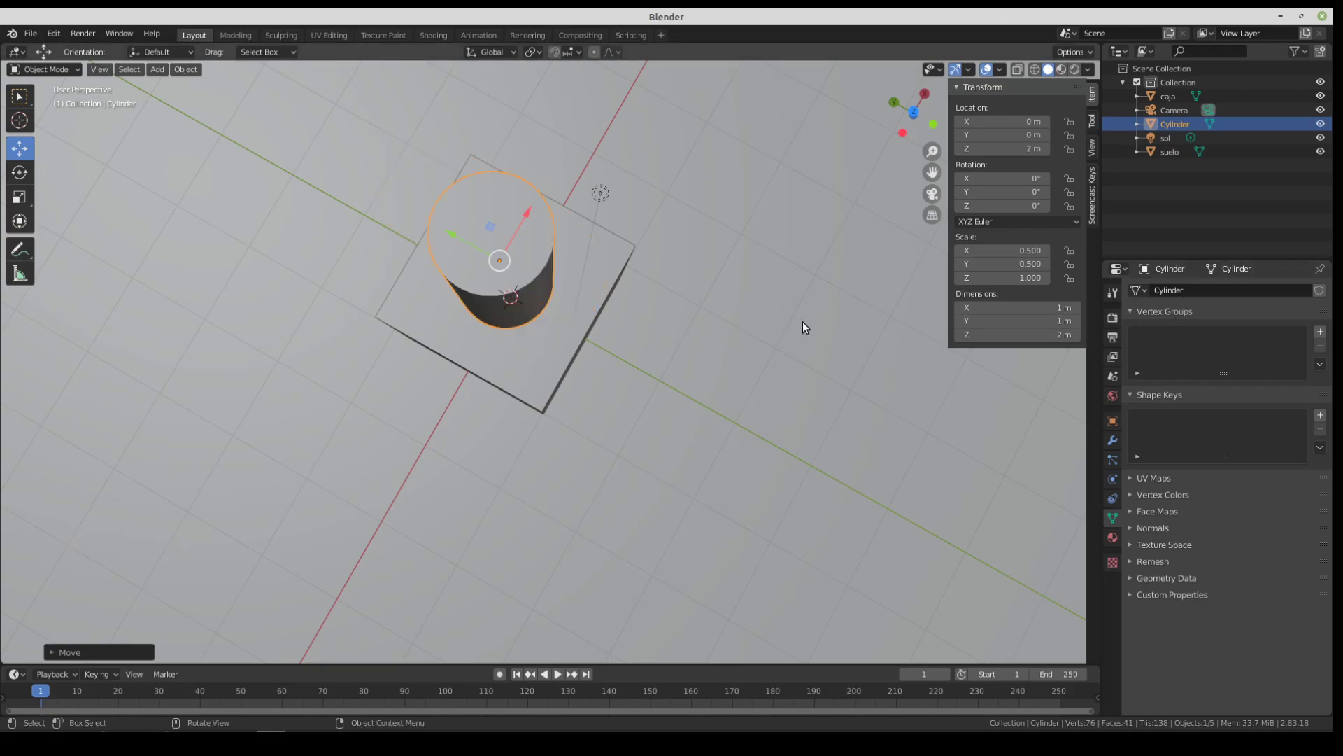
Step: Activate the Scale tool for the selected cylinder
{"action": "middle_click_drag", "start_coordinate": [443, 319], "coordinate": [505, 264]}
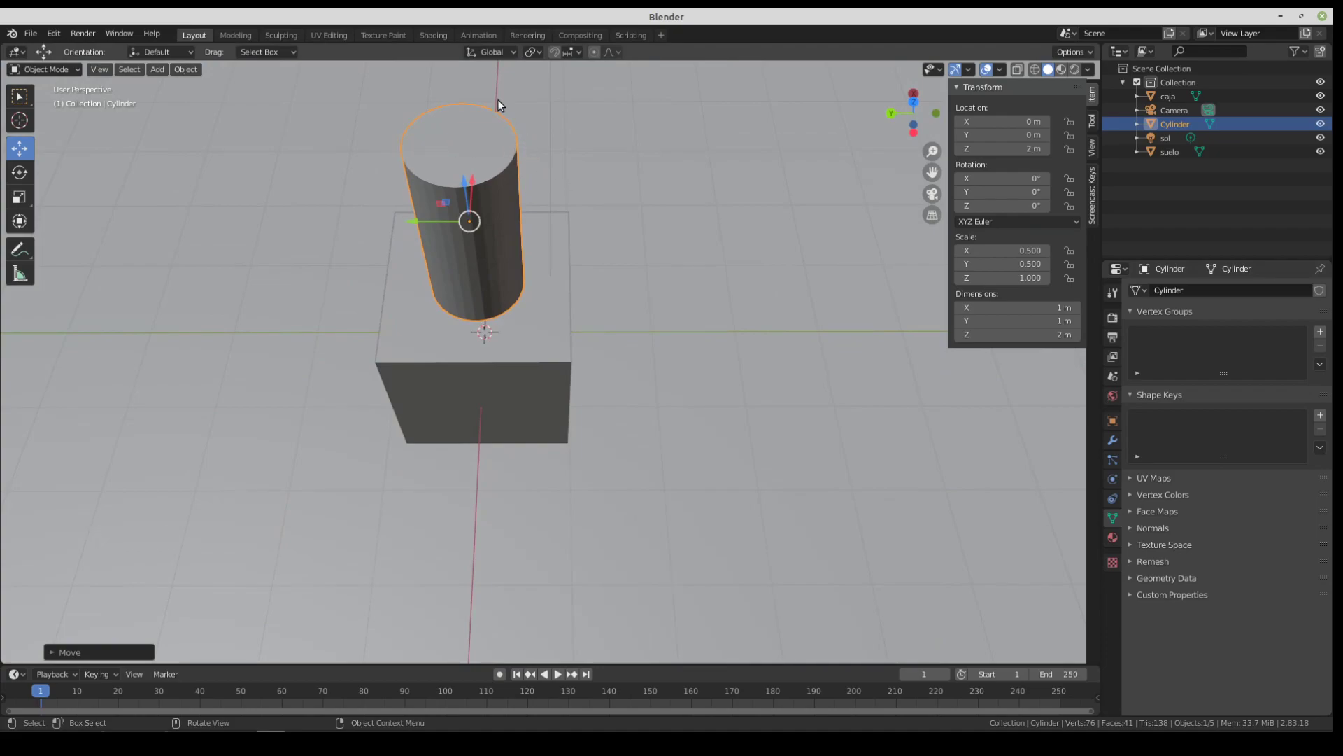
{"action": "middle_click_drag", "start_coordinate": [447, 274], "coordinate": [377, 239]}
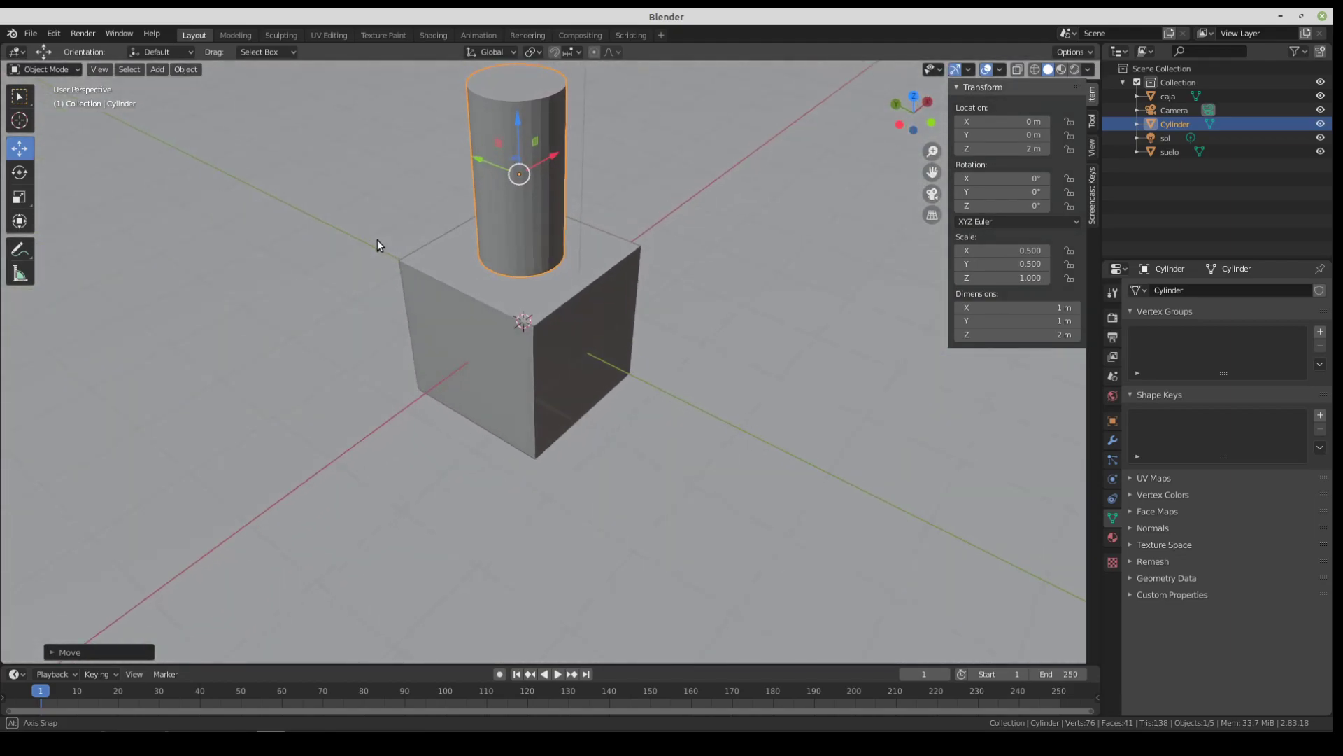
{"action": "scroll", "coordinate": [561, 166], "scroll_direction": "up", "scroll_amount": 2}
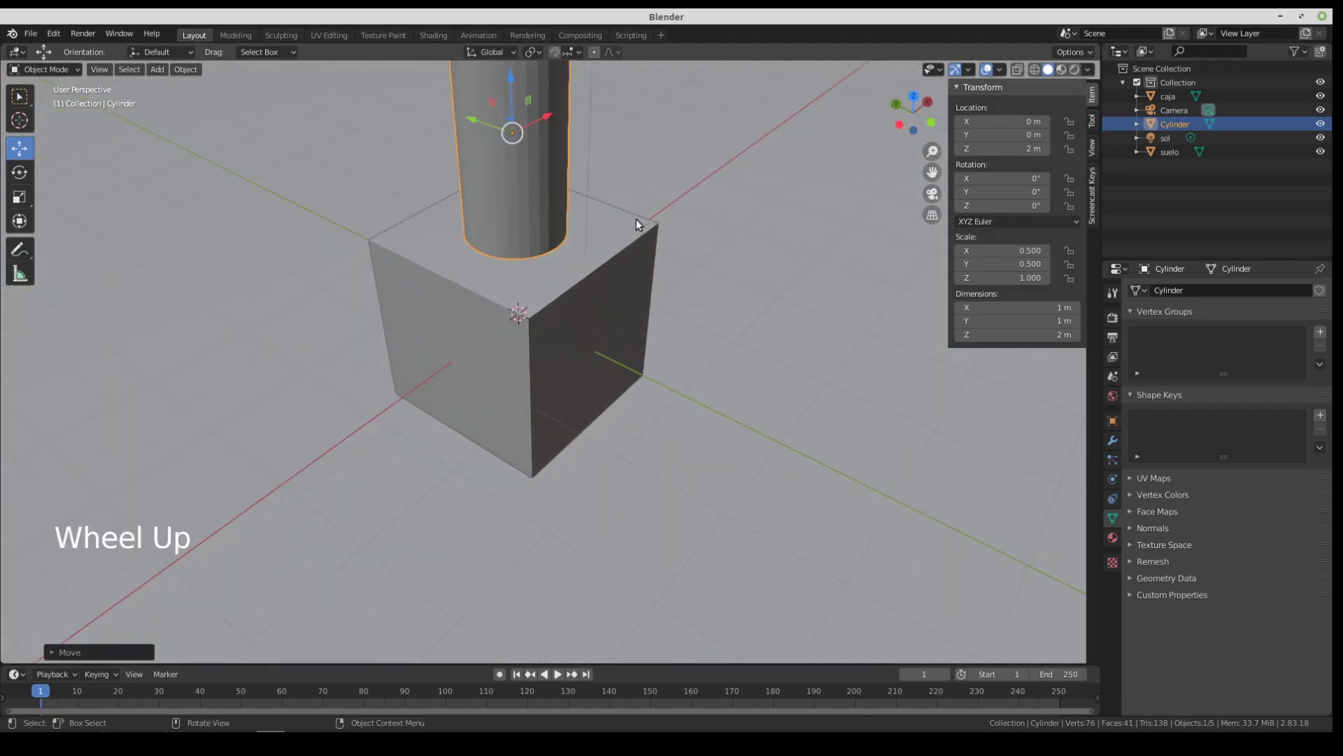
{"action": "middle_click_drag", "start_coordinate": [553, 204], "coordinate": [560, 316], "text": "shift"}
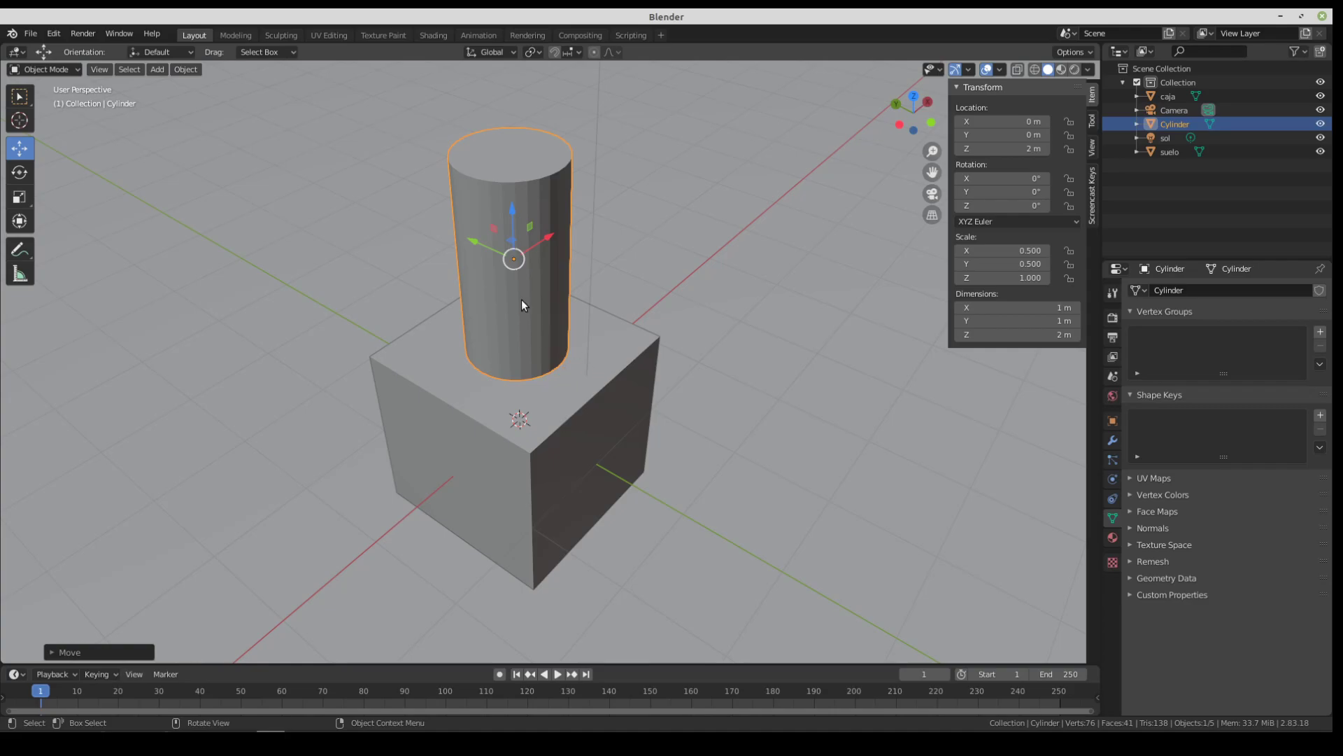
{"action": "middle_click_drag", "start_coordinate": [521, 301], "coordinate": [523, 321]}
{"action": "scroll", "coordinate": [521, 326], "scroll_direction": "down", "scroll_amount": 1}
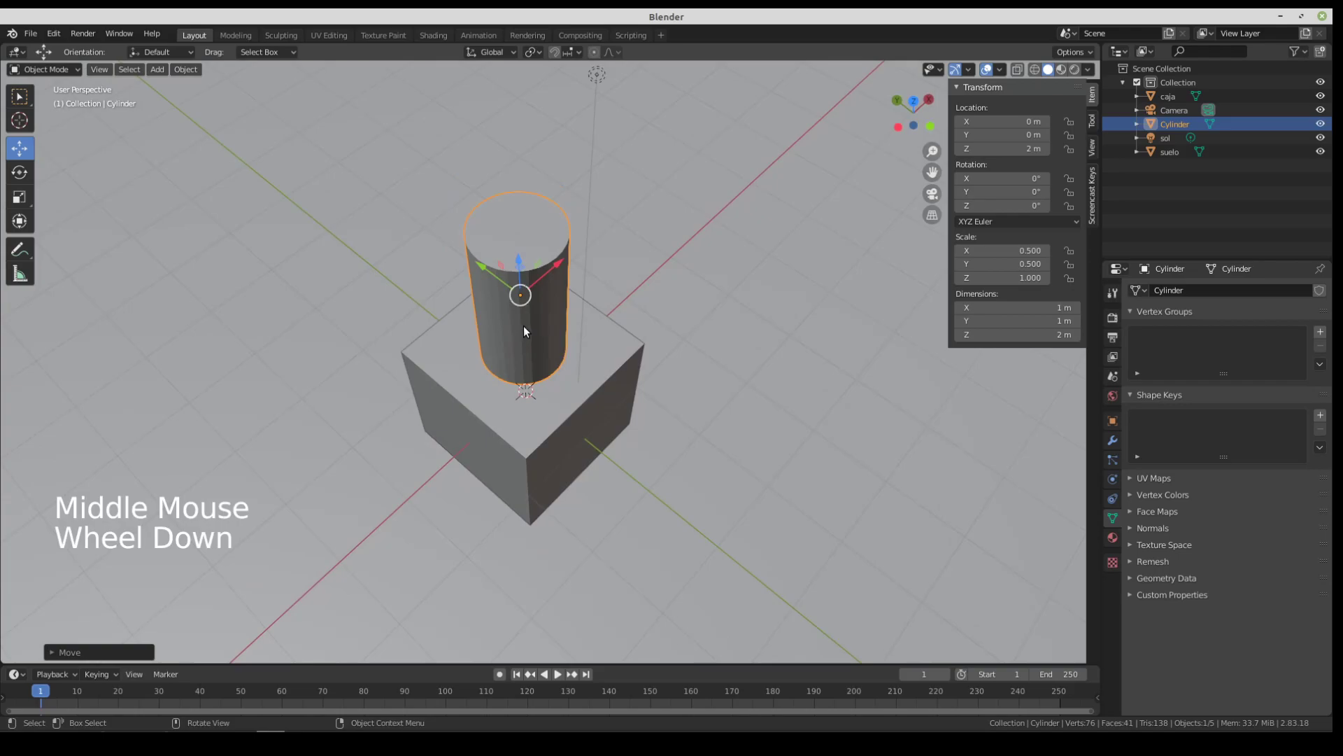
{"action": "left_click", "coordinate": [20, 197]}
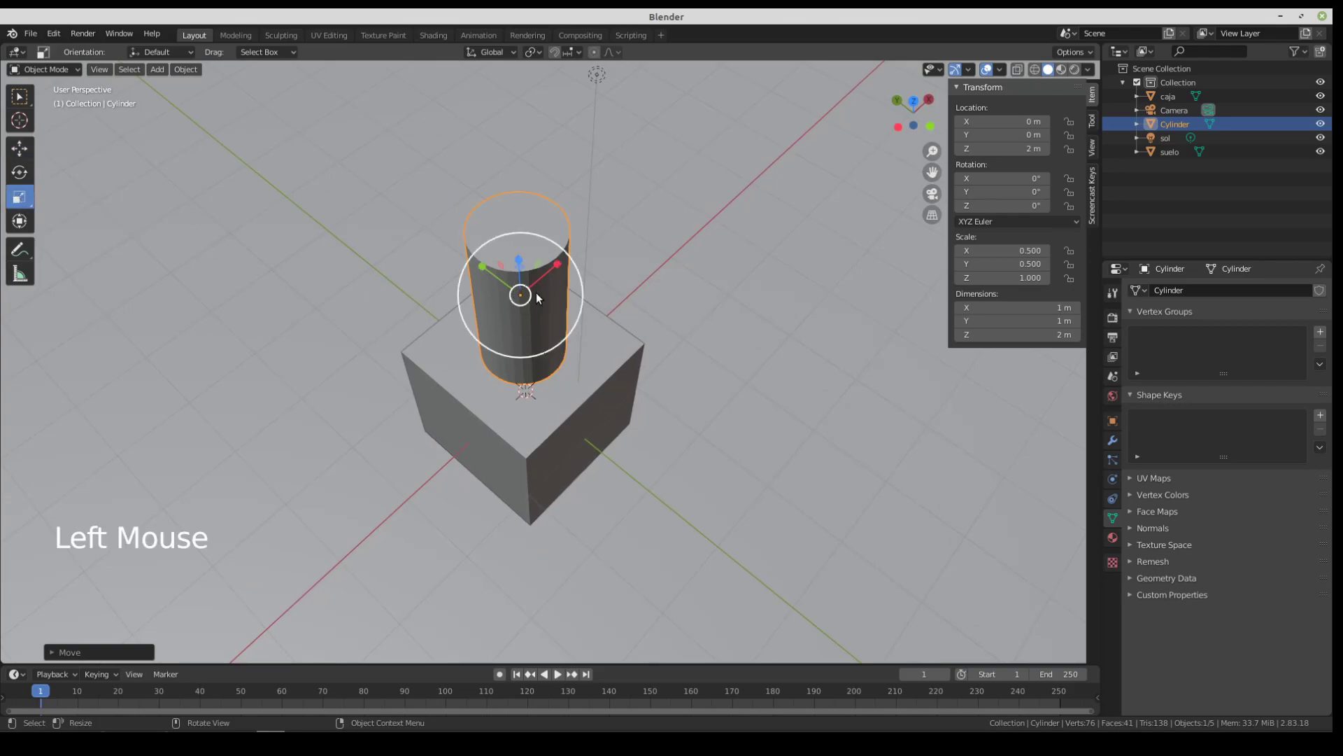
Step: Try to scale the cylinder by different amounts along its individual axes and undo the resizing
{"action": "left_click_drag", "start_coordinate": [565, 267], "coordinate": [469, 258]}
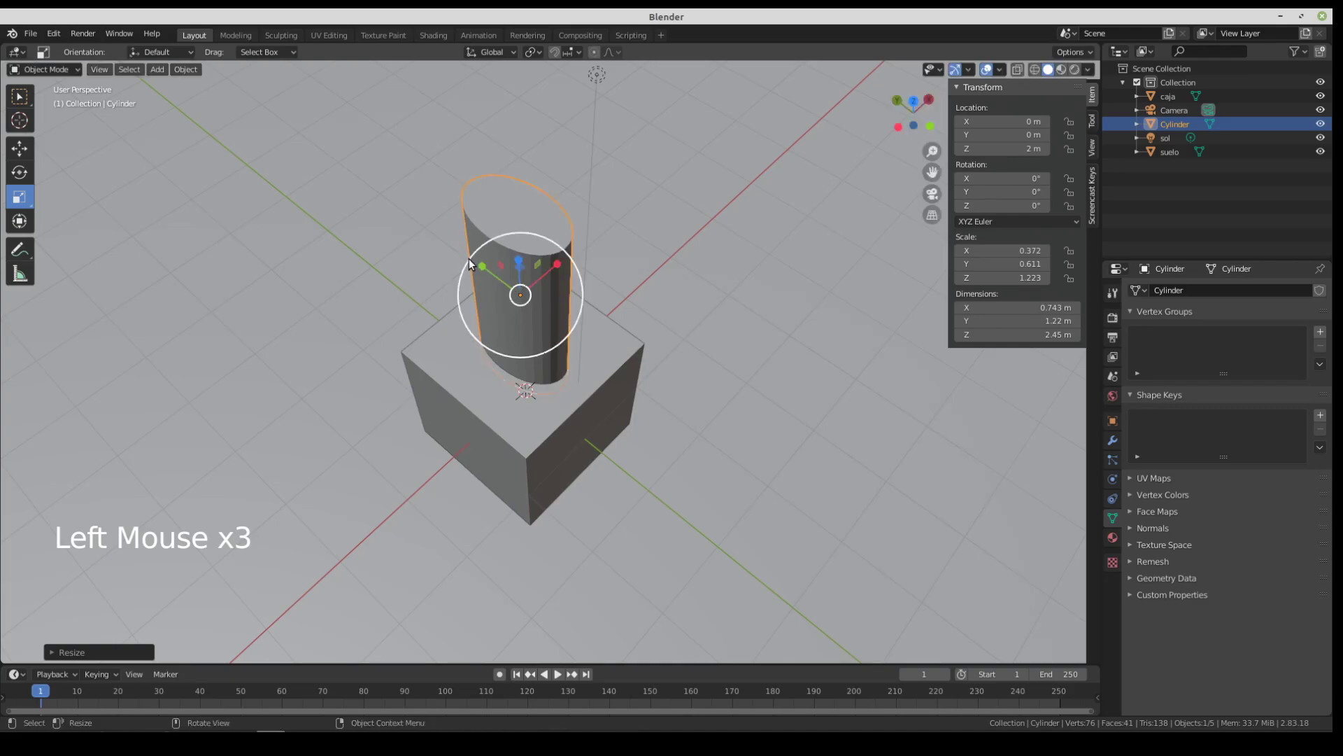
{"action": "key", "text": "ctrl+z"}
{"action": "key", "text": "ctrl+z"}
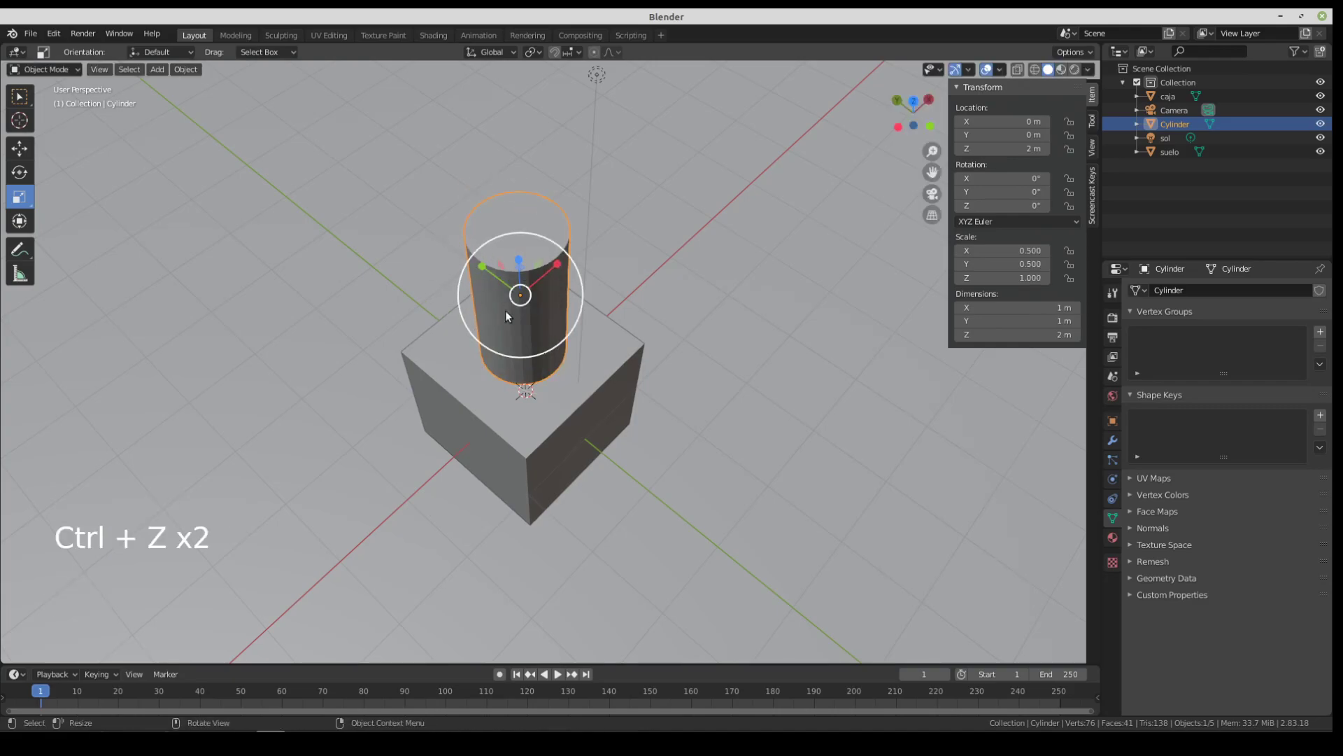
Step: Scale the cylinder down uniformly to about 0.187 in X and Y and 0.373 in Z
{"action": "scroll", "coordinate": [489, 284], "scroll_direction": "up", "scroll_amount": 2}
{"action": "middle_click_drag", "start_coordinate": [518, 274], "coordinate": [531, 321], "text": "shift"}
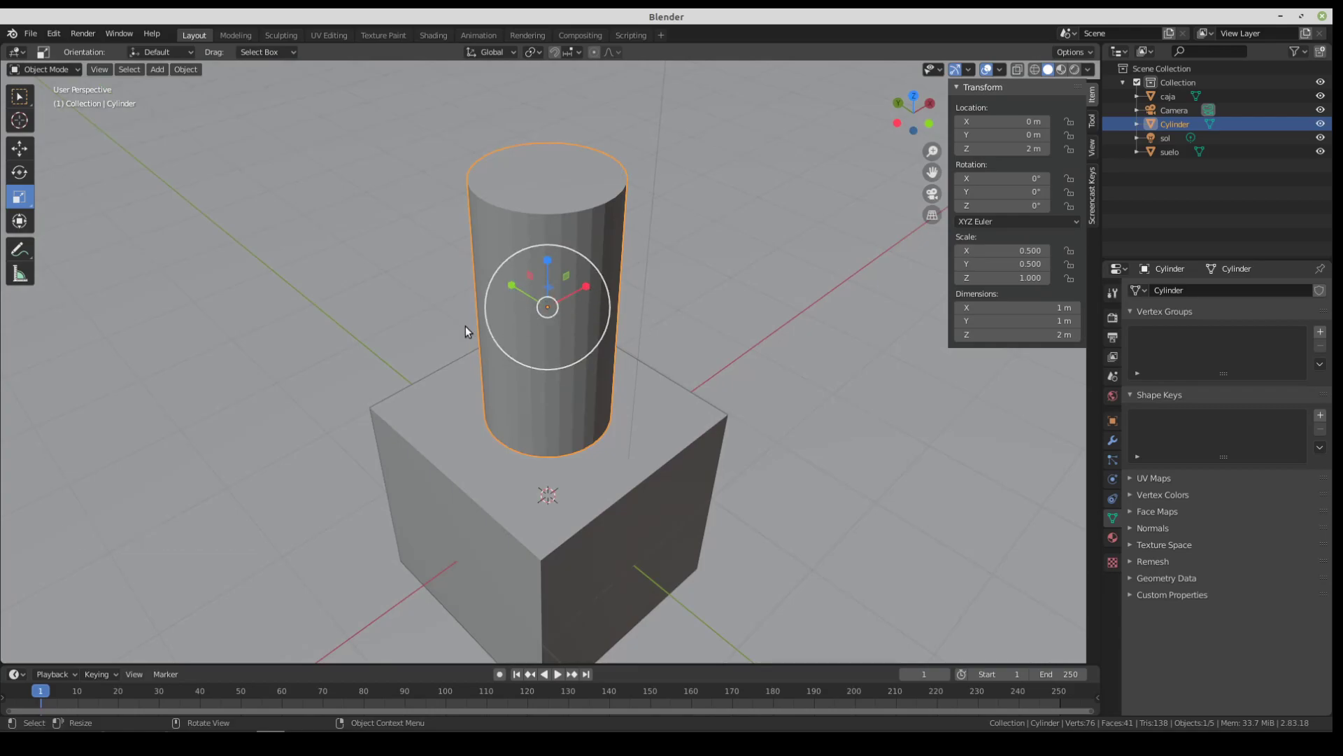
{"action": "left_click_drag", "start_coordinate": [493, 317], "coordinate": [514, 305]}
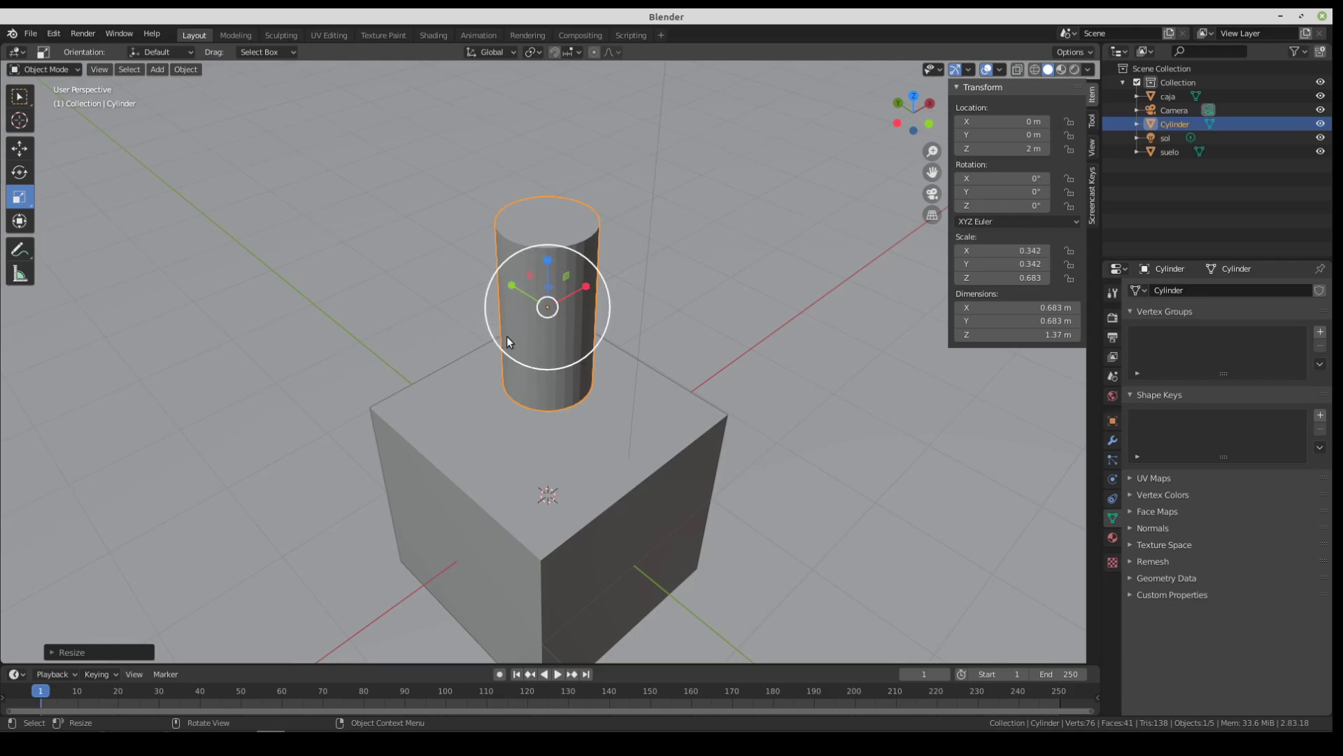
{"action": "left_click_drag", "start_coordinate": [498, 326], "coordinate": [526, 313]}
{"action": "middle_click_drag", "start_coordinate": [526, 370], "coordinate": [554, 314]}
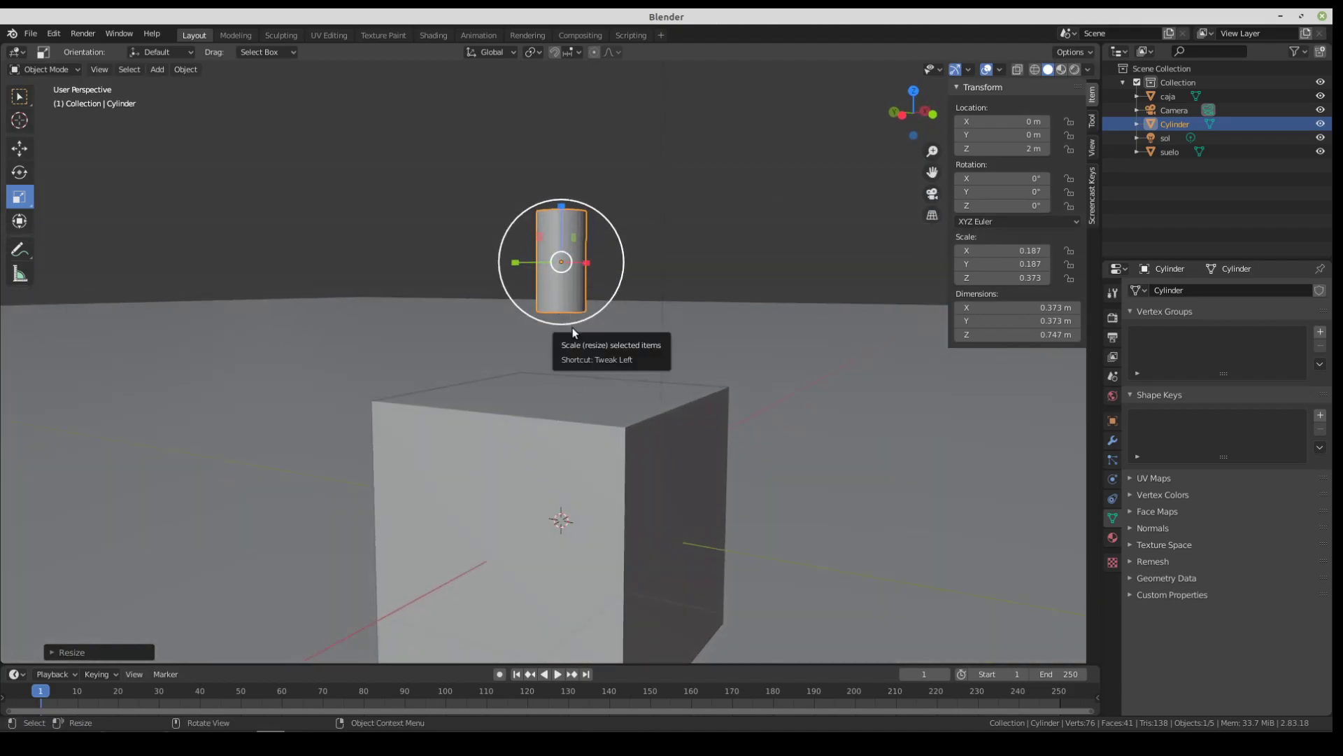
{"action": "middle_click_drag", "start_coordinate": [574, 332], "coordinate": [612, 288]}
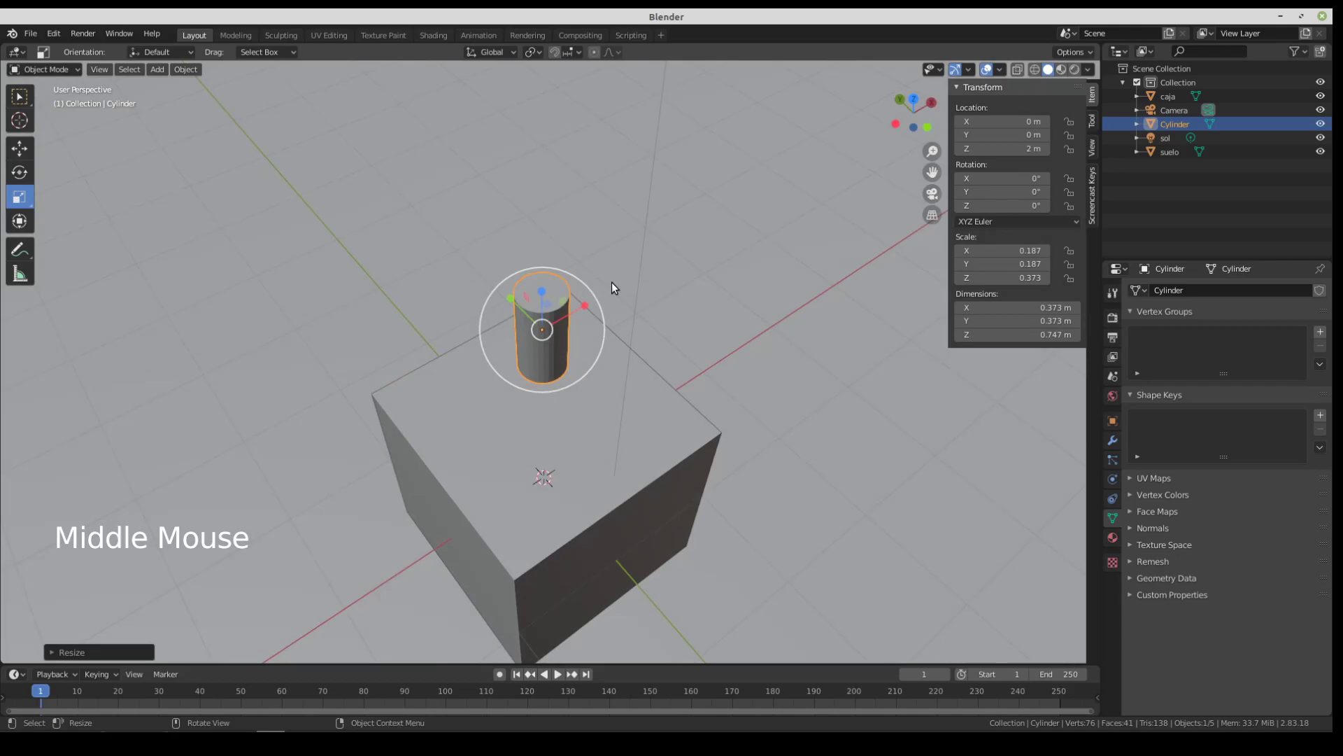
Step: Stretch the thin cylinder along Z only, to a scale of about 1.008, so its base meets the box top
{"action": "key", "text": "KP_7"}
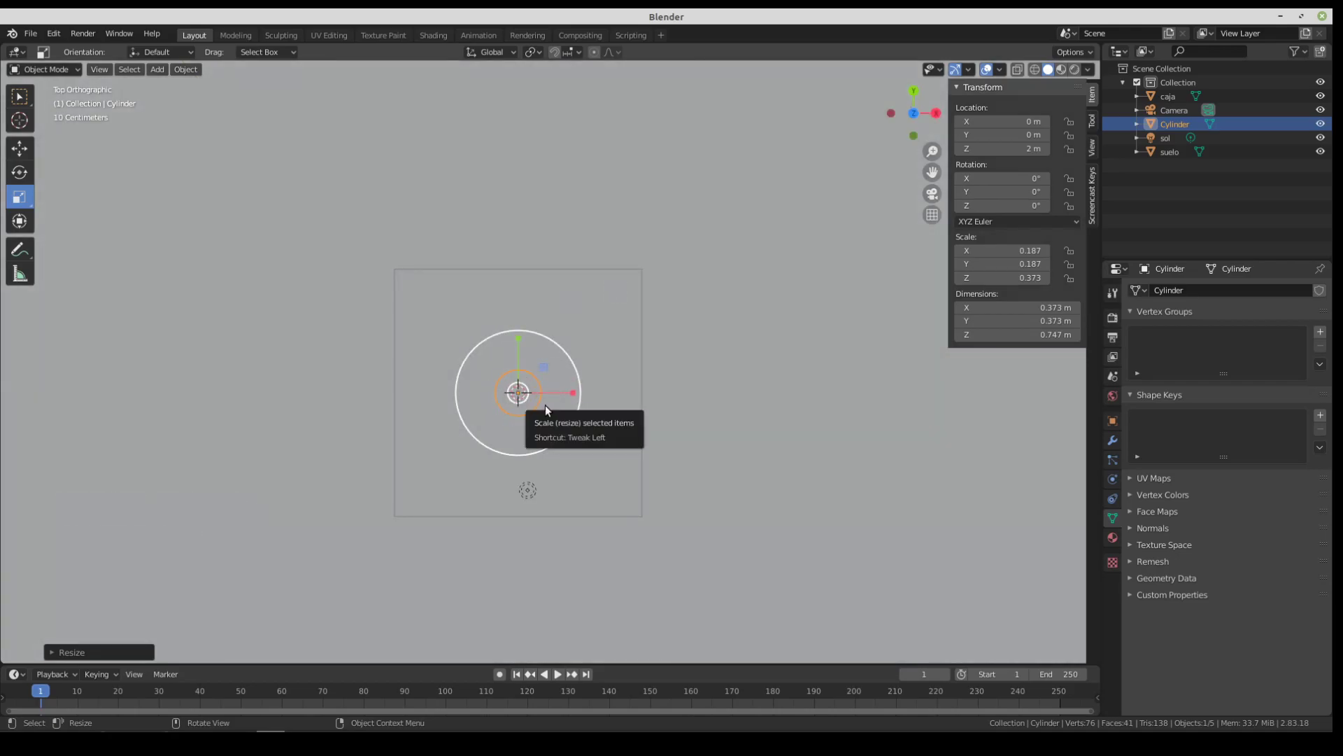
{"action": "key", "text": "KP_1"}
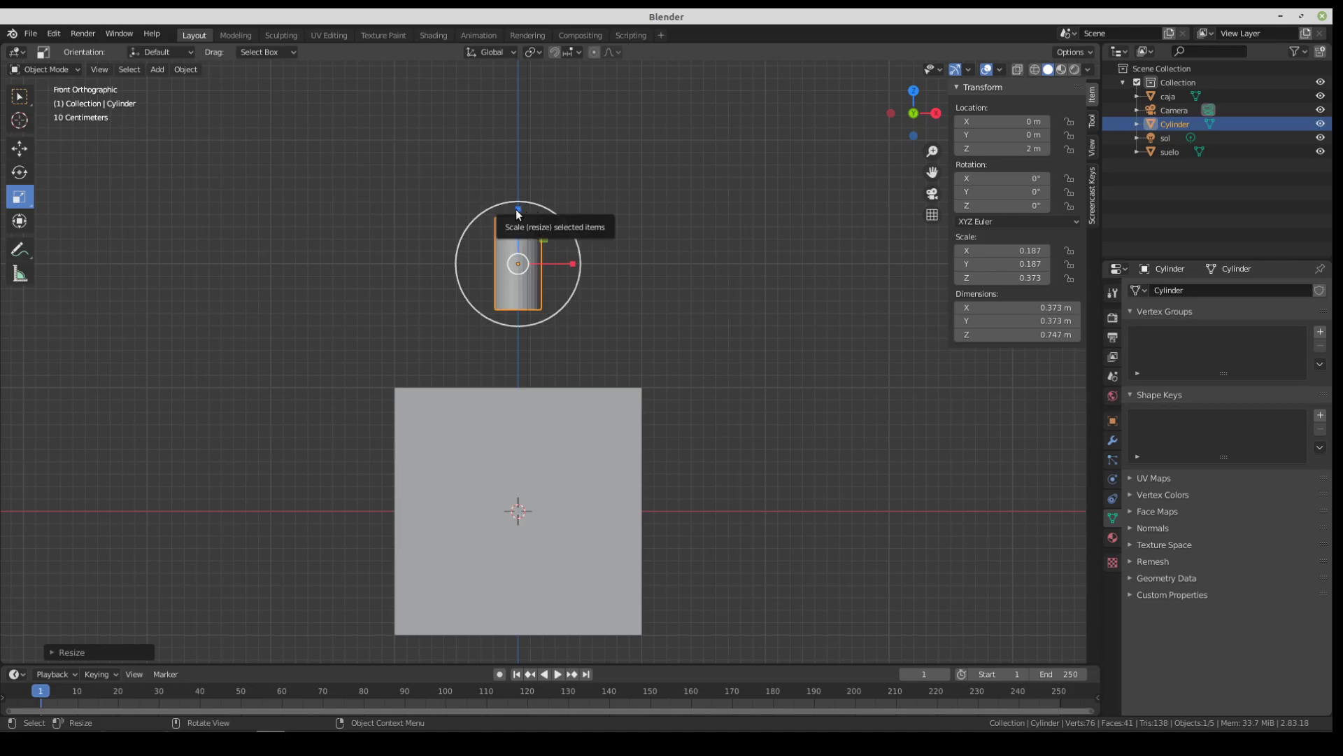
{"action": "left_click_drag", "start_coordinate": [519, 208], "coordinate": [524, 110]}
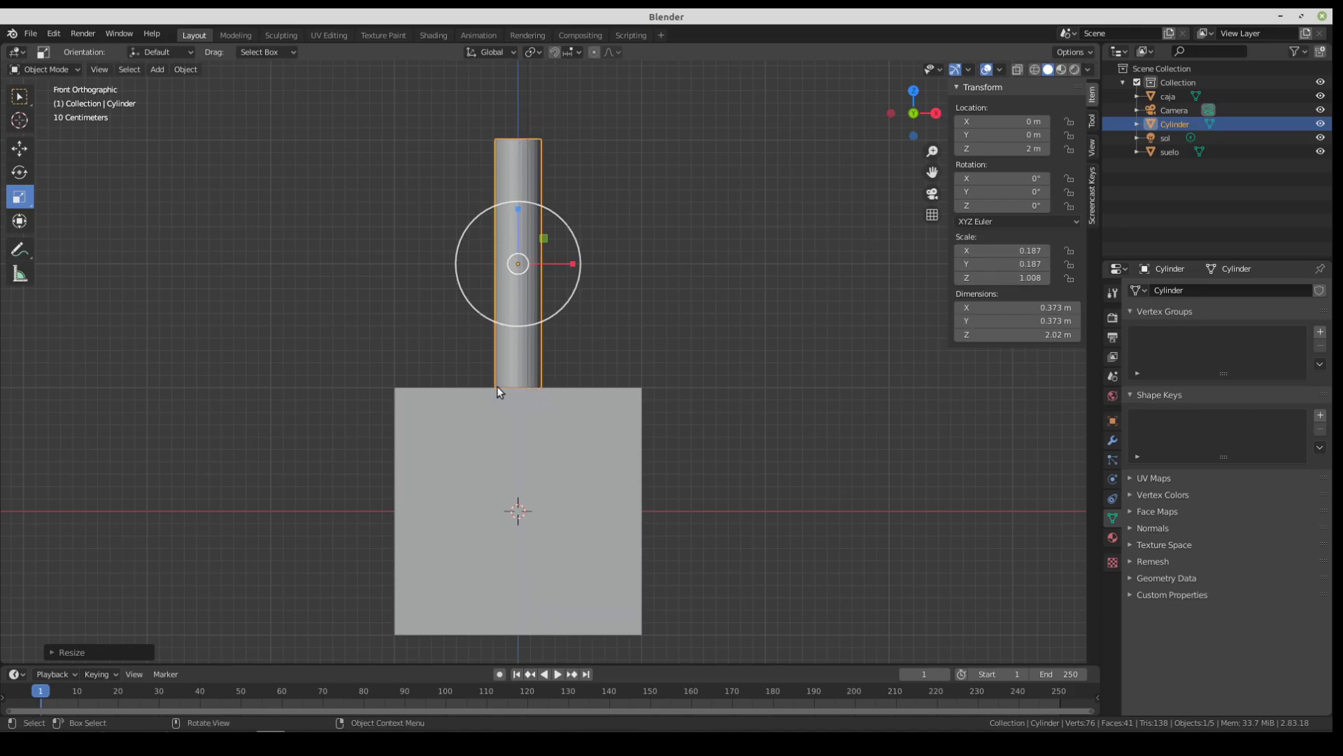
{"action": "middle_click_drag", "start_coordinate": [616, 276], "coordinate": [627, 368]}
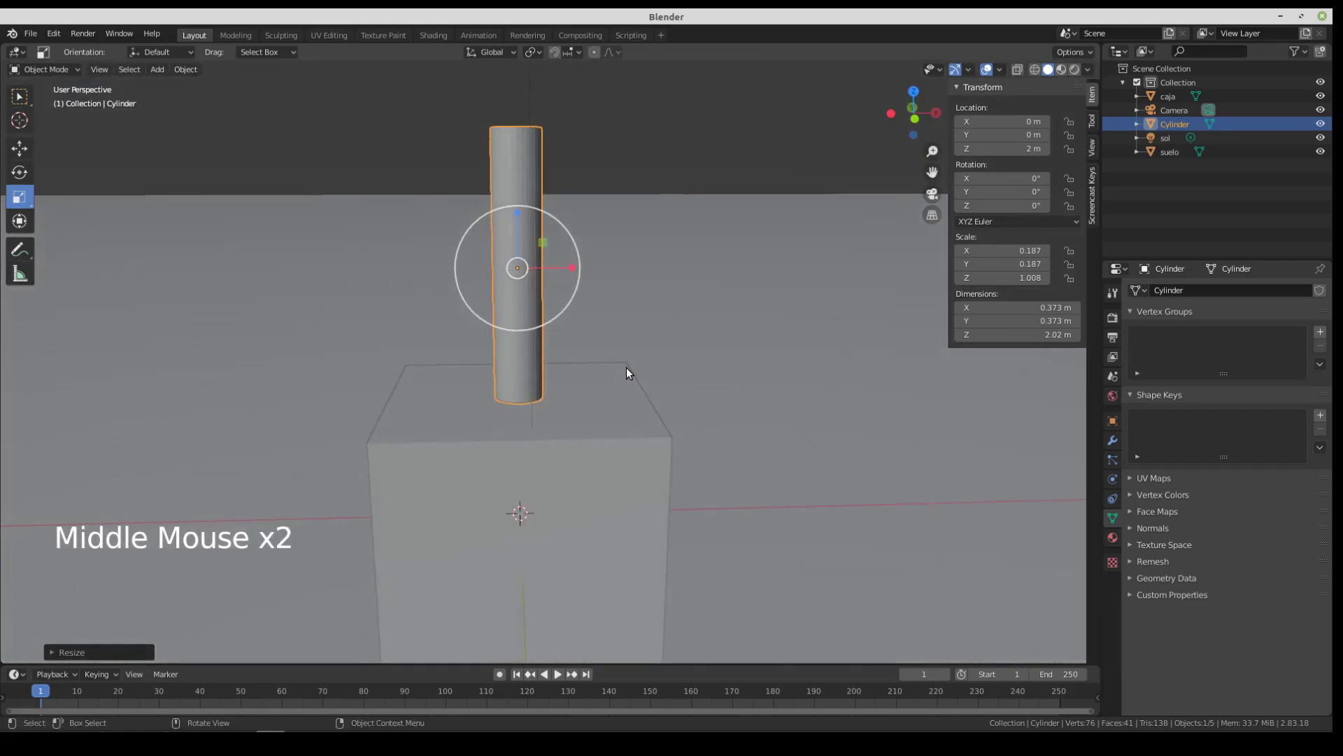
Step: Set the cylinder's Z dimension to 2 m and check from the front how its base meets the box top
{"action": "left_click", "coordinate": [991, 335]}
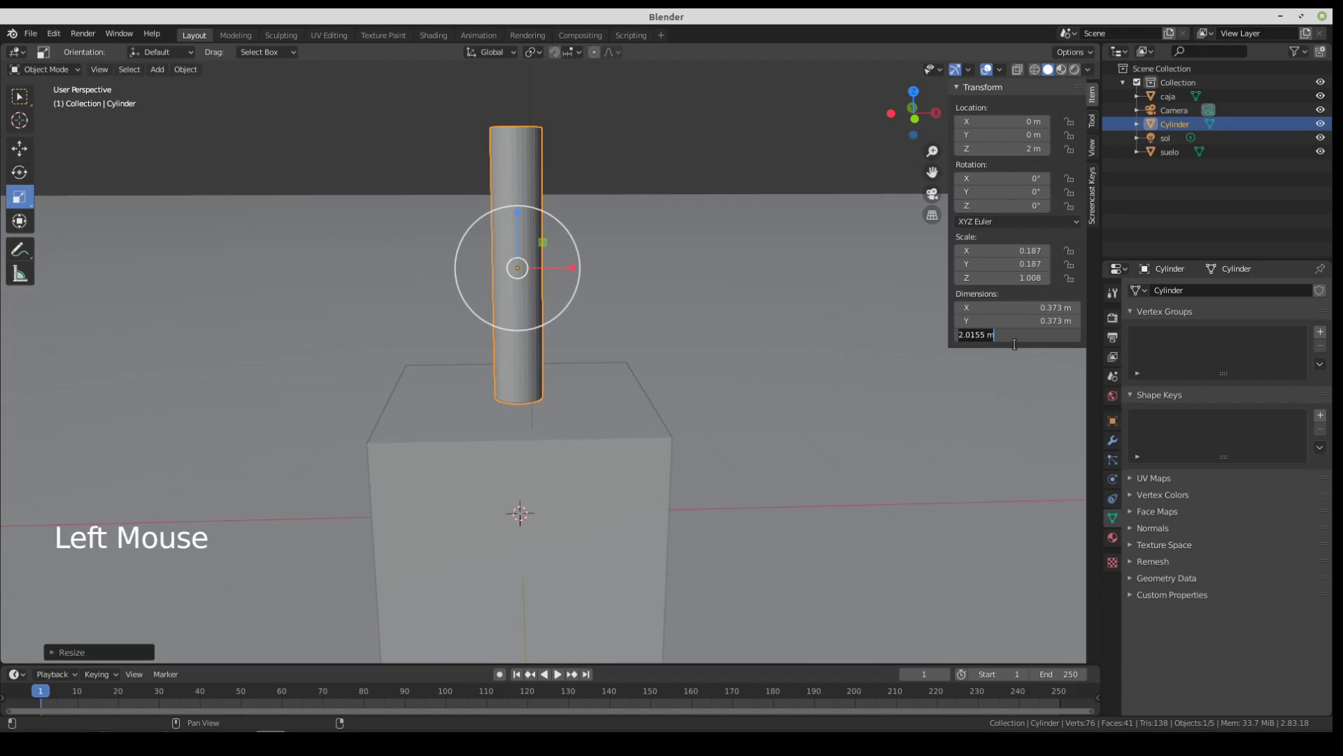
{"action": "type", "text": "2"}
{"action": "key", "text": "Return"}
{"action": "mouse_move", "coordinate": [571, 396]}
{"action": "middle_mouse_down"}
{"action": "mouse_move", "coordinate": [573, 367]}
{"action": "mouse_move", "coordinate": [558, 403]}
{"action": "middle_mouse_up"}
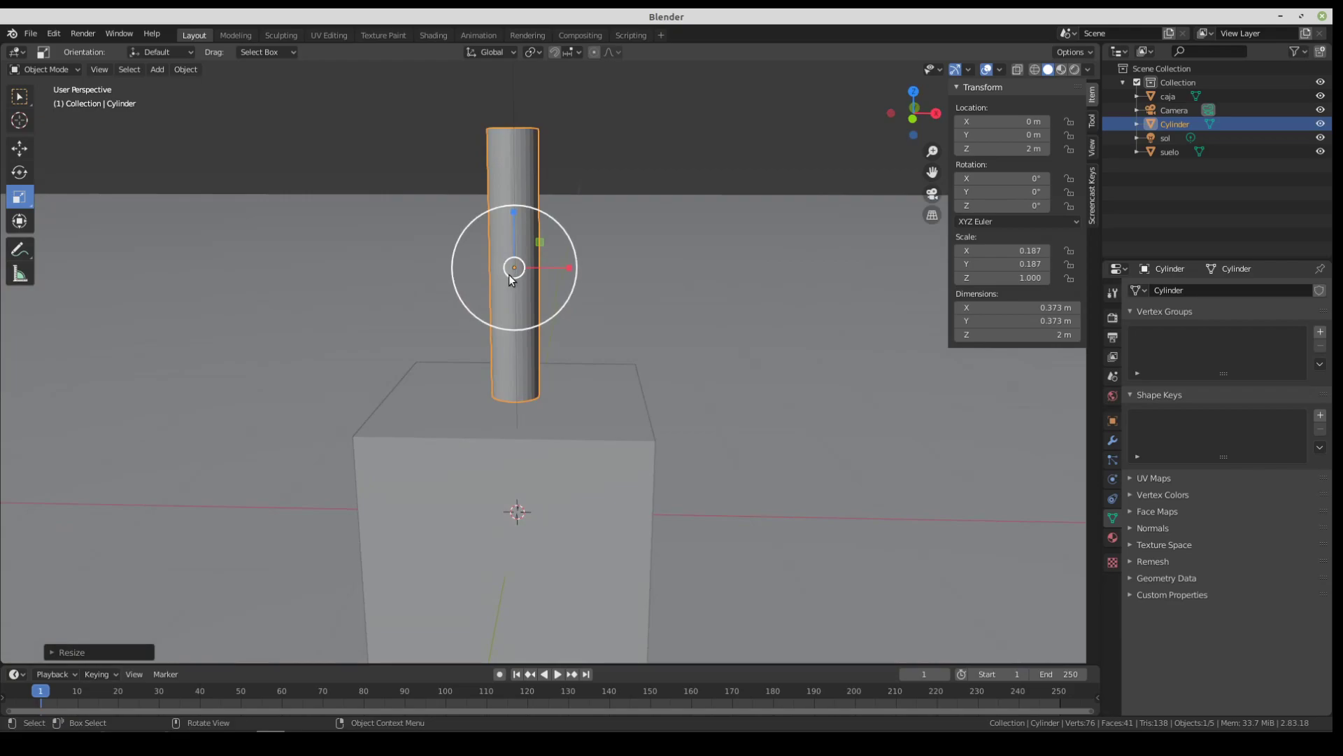
{"action": "key", "text": "KP_1"}
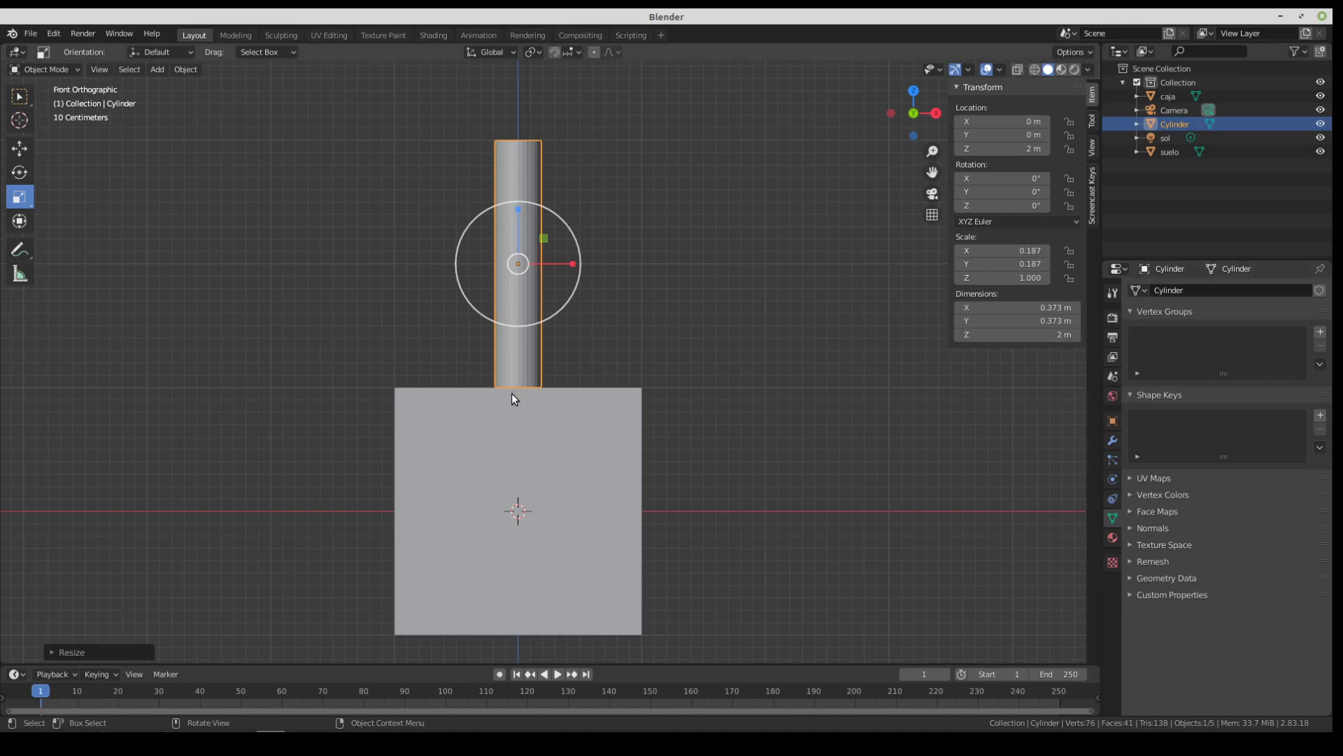
{"action": "middle_click_drag", "start_coordinate": [615, 249], "coordinate": [585, 291]}
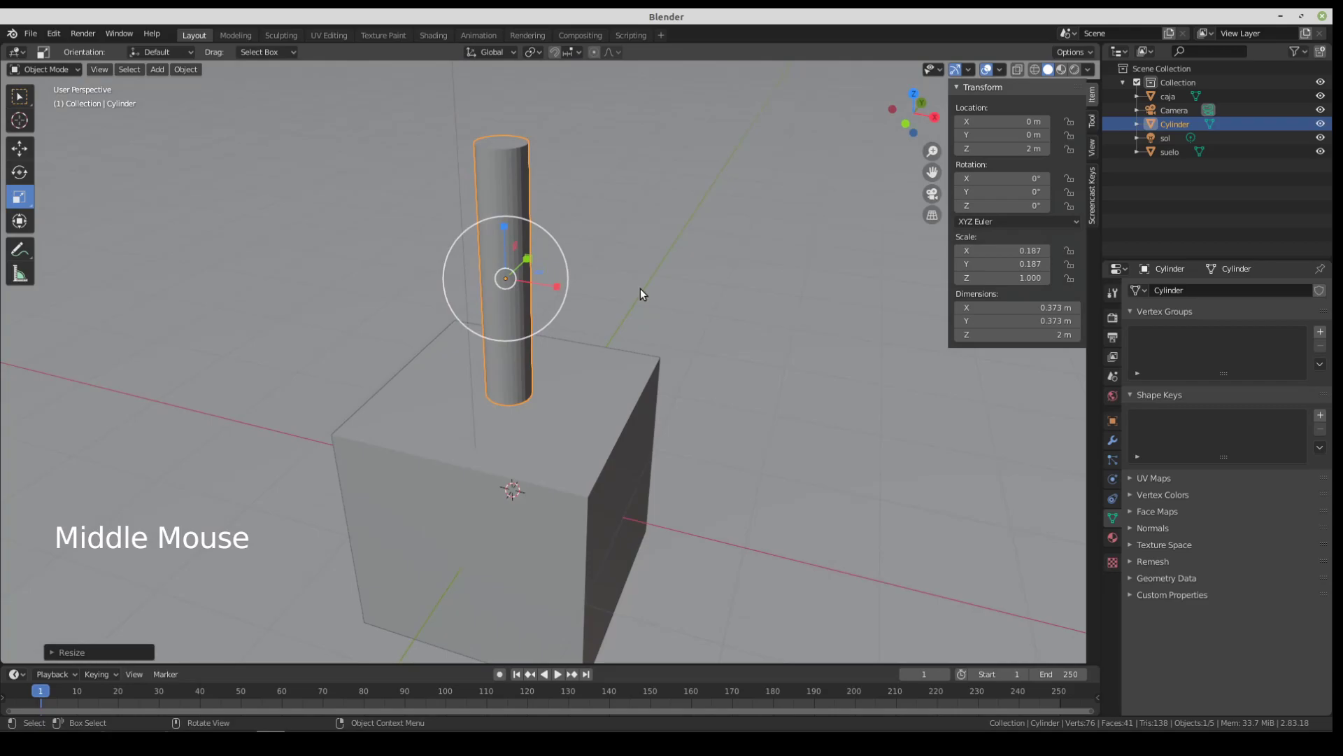
{"action": "key", "text": "KP_1"}
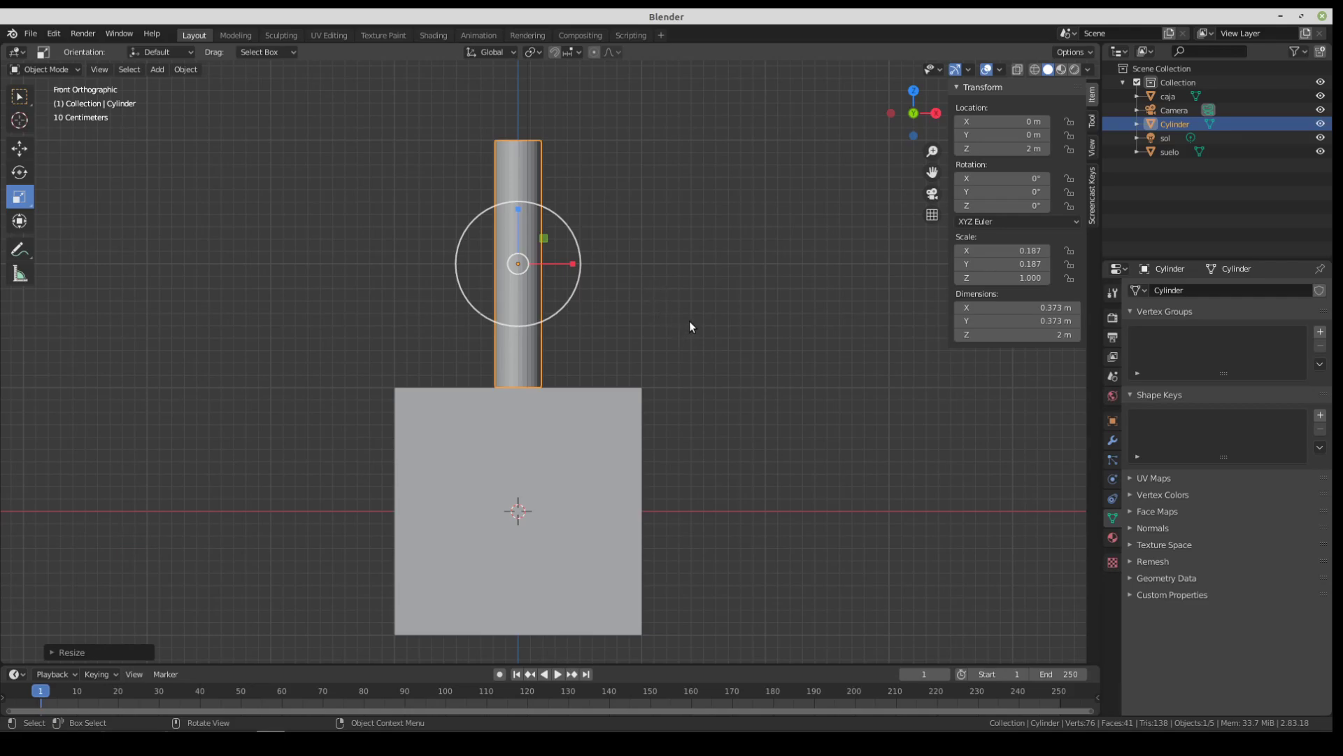
Step: Examine the 3D cursor's position inside the box from the front and in perspective
{"action": "left_click", "coordinate": [155, 69]}
{"action": "mouse_move", "coordinate": [159, 83]}
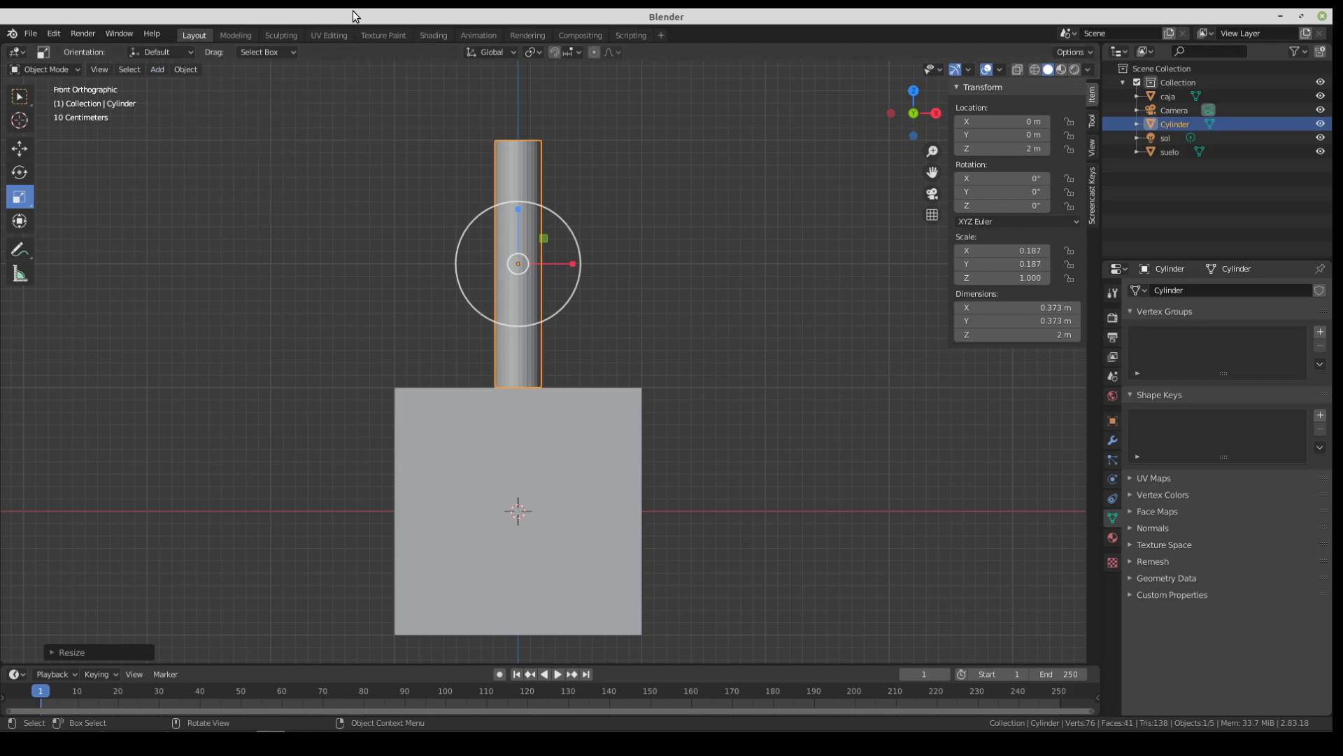
{"action": "scroll", "coordinate": [532, 539], "scroll_direction": "up", "scroll_amount": 3}
{"action": "scroll", "coordinate": [500, 538], "scroll_direction": "down", "scroll_amount": 2}
{"action": "middle_click_drag", "start_coordinate": [497, 534], "coordinate": [565, 351], "text": "shift"}
{"action": "scroll", "coordinate": [568, 364], "scroll_direction": "up", "scroll_amount": 5}
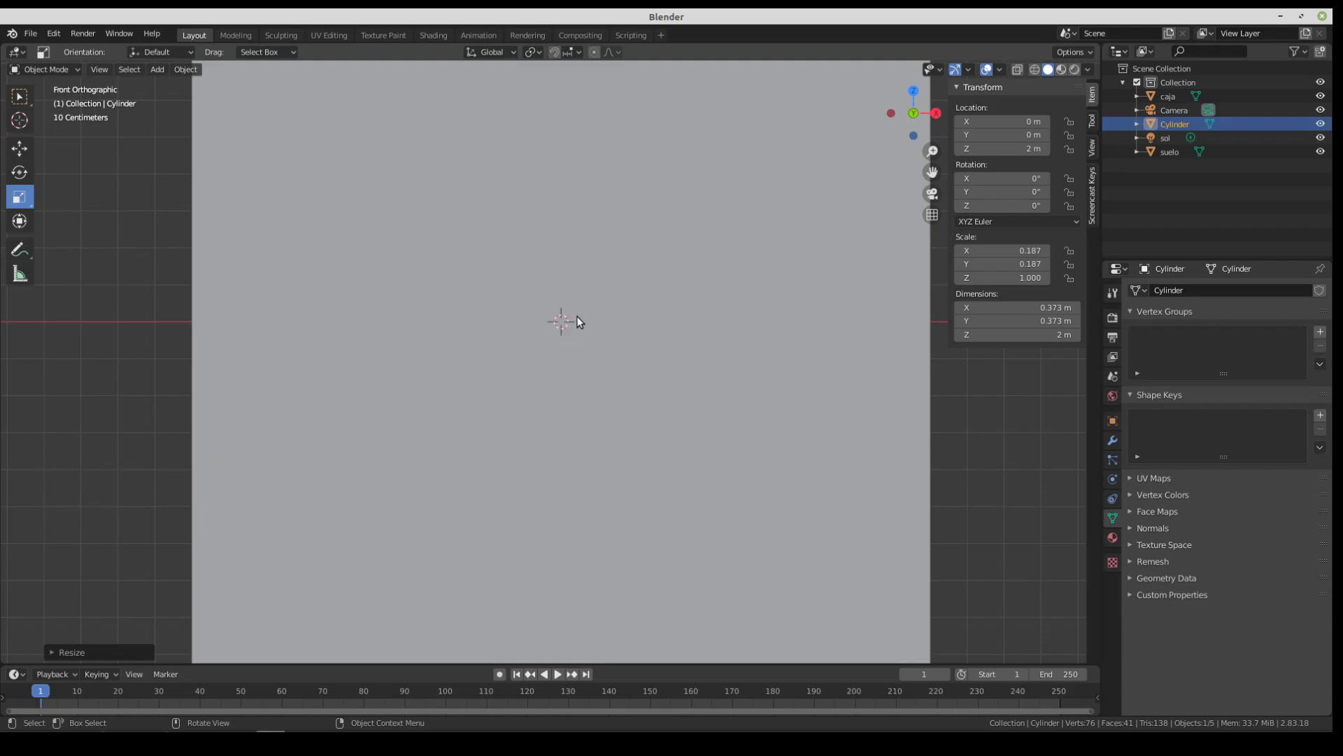
{"action": "scroll", "coordinate": [575, 323], "scroll_direction": "down", "scroll_amount": 4}
{"action": "middle_click_drag", "start_coordinate": [637, 332], "coordinate": [557, 376]}
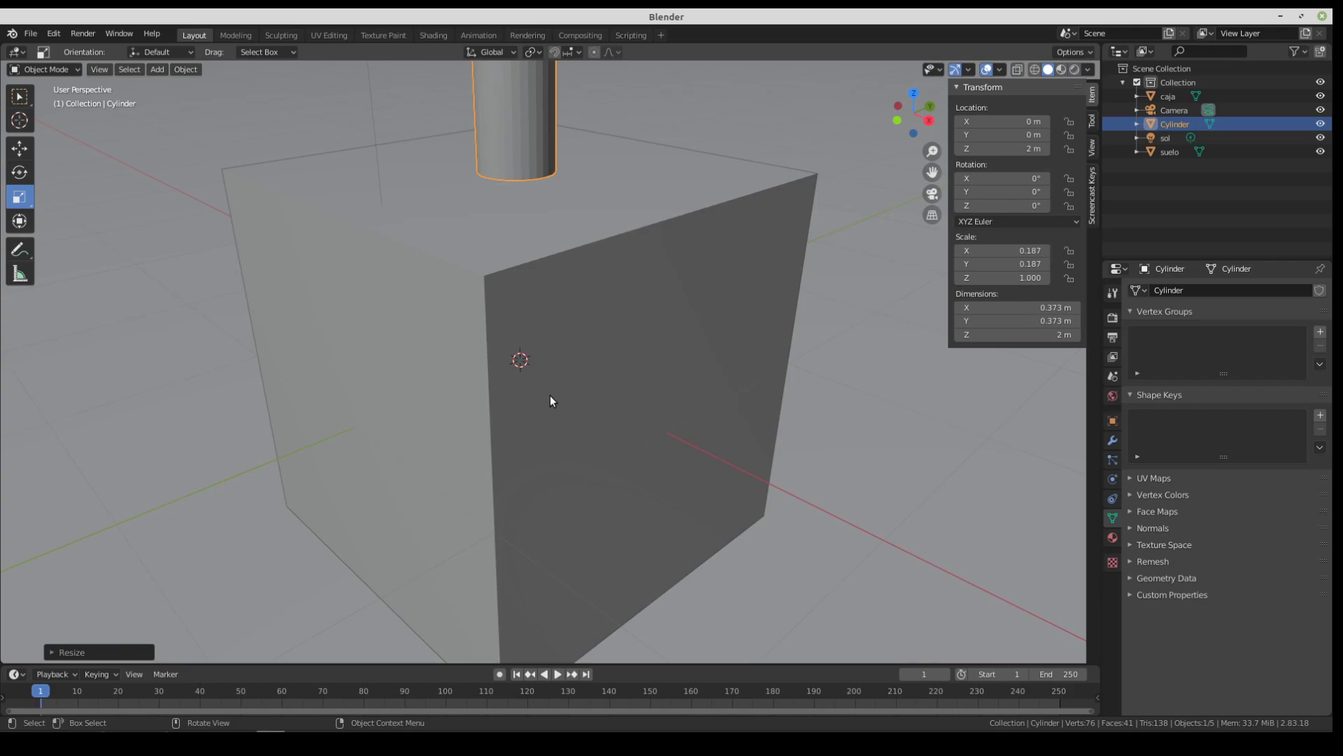
{"action": "scroll", "coordinate": [551, 400], "scroll_direction": "down", "scroll_amount": 3}
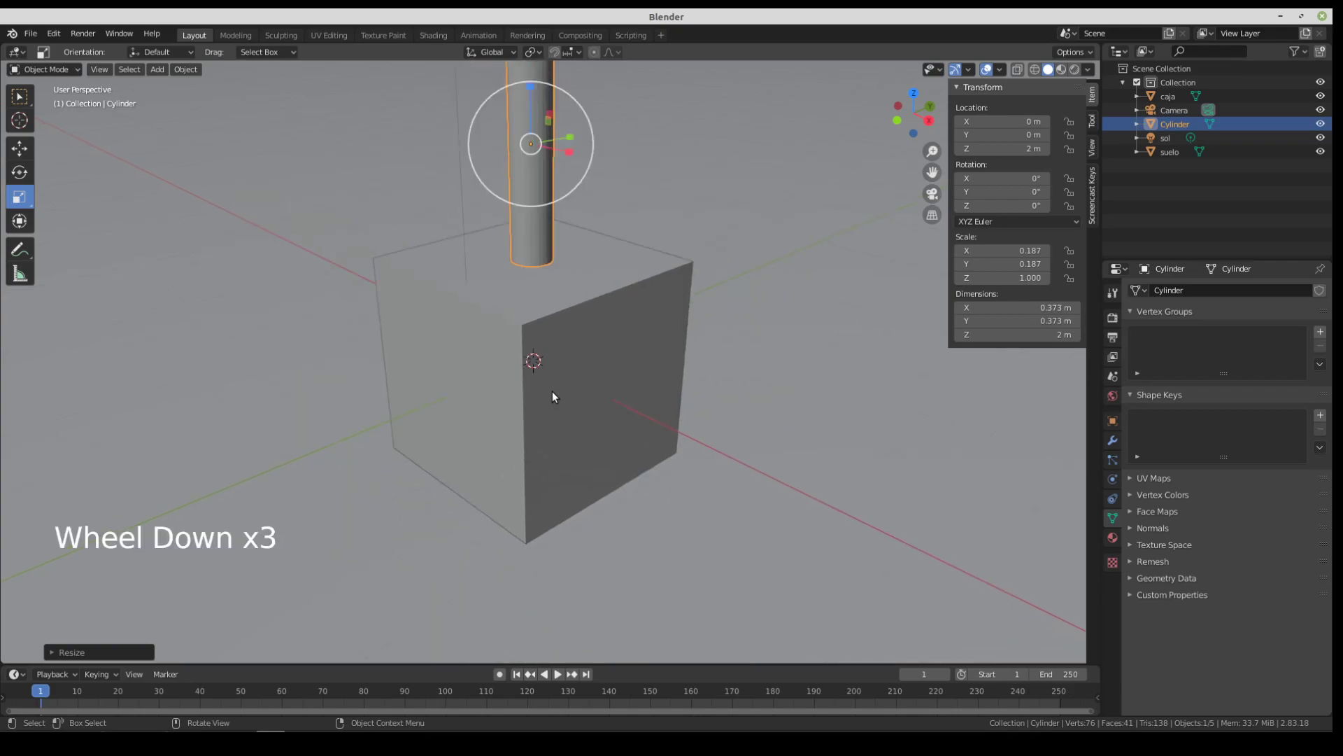
{"action": "scroll", "coordinate": [553, 396], "scroll_direction": "down", "scroll_amount": 1}
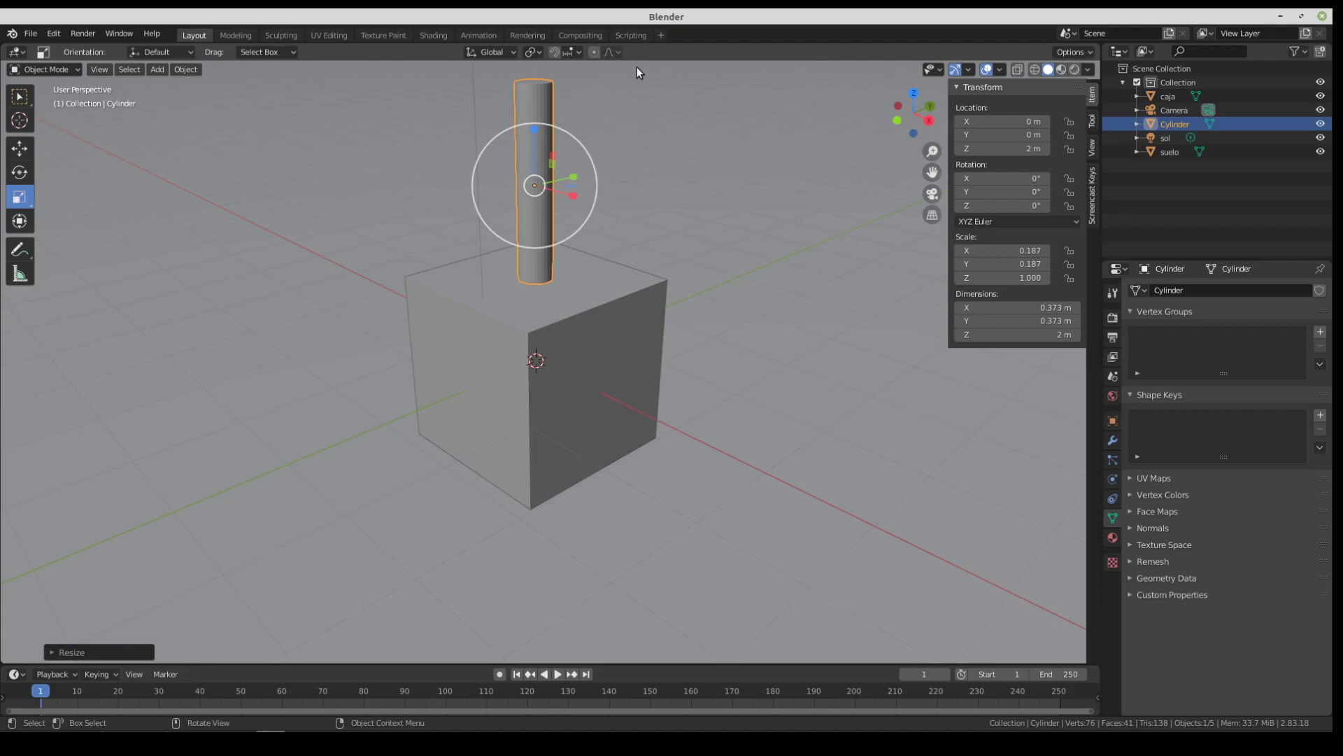
{"action": "left_click", "coordinate": [699, 36]}
{"action": "key", "text": "shift"}
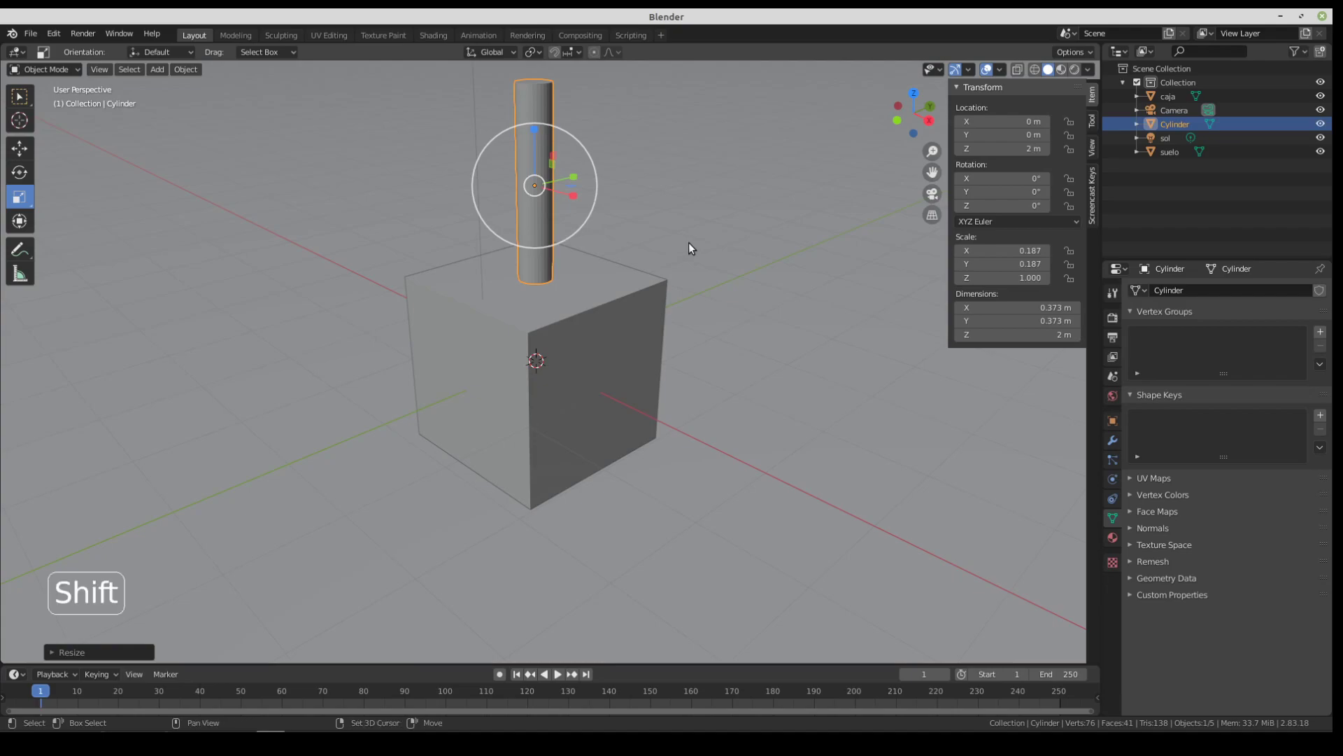
{"action": "key", "text": "shift+d"}
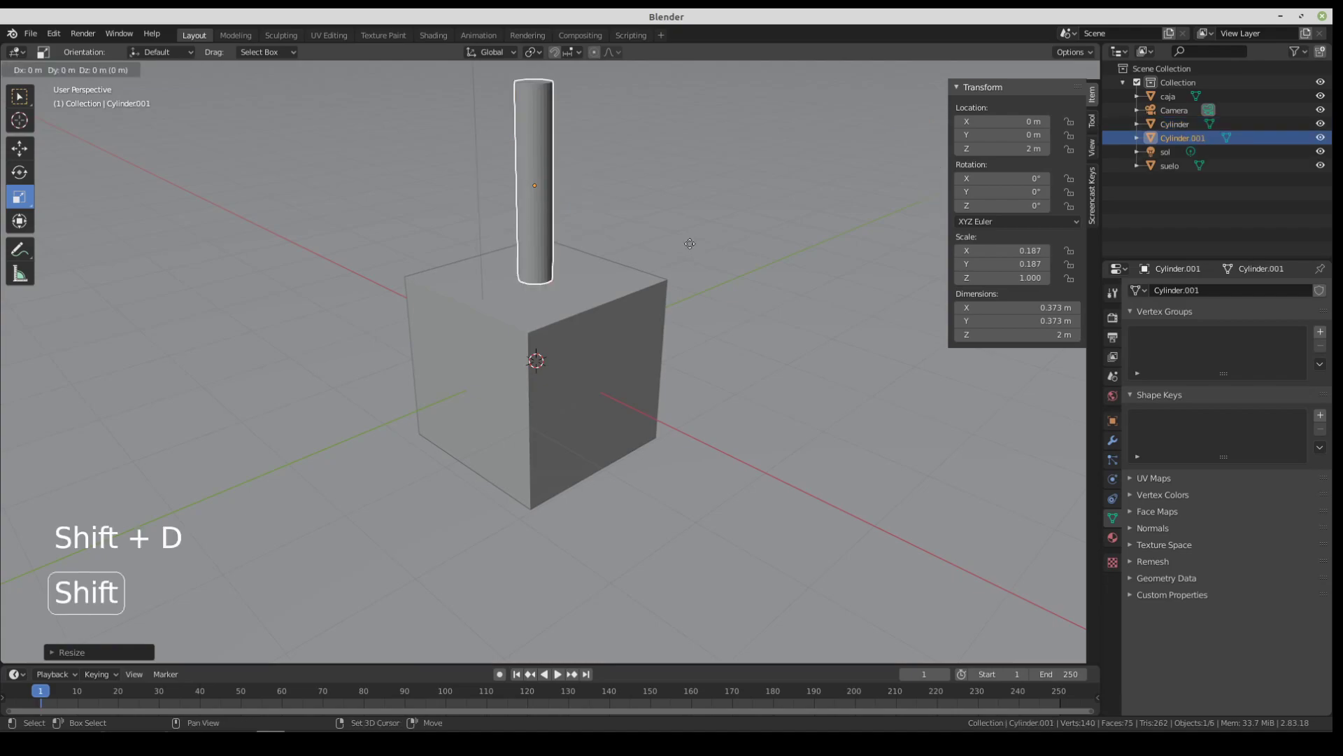
{"action": "right_click", "coordinate": [690, 243]}
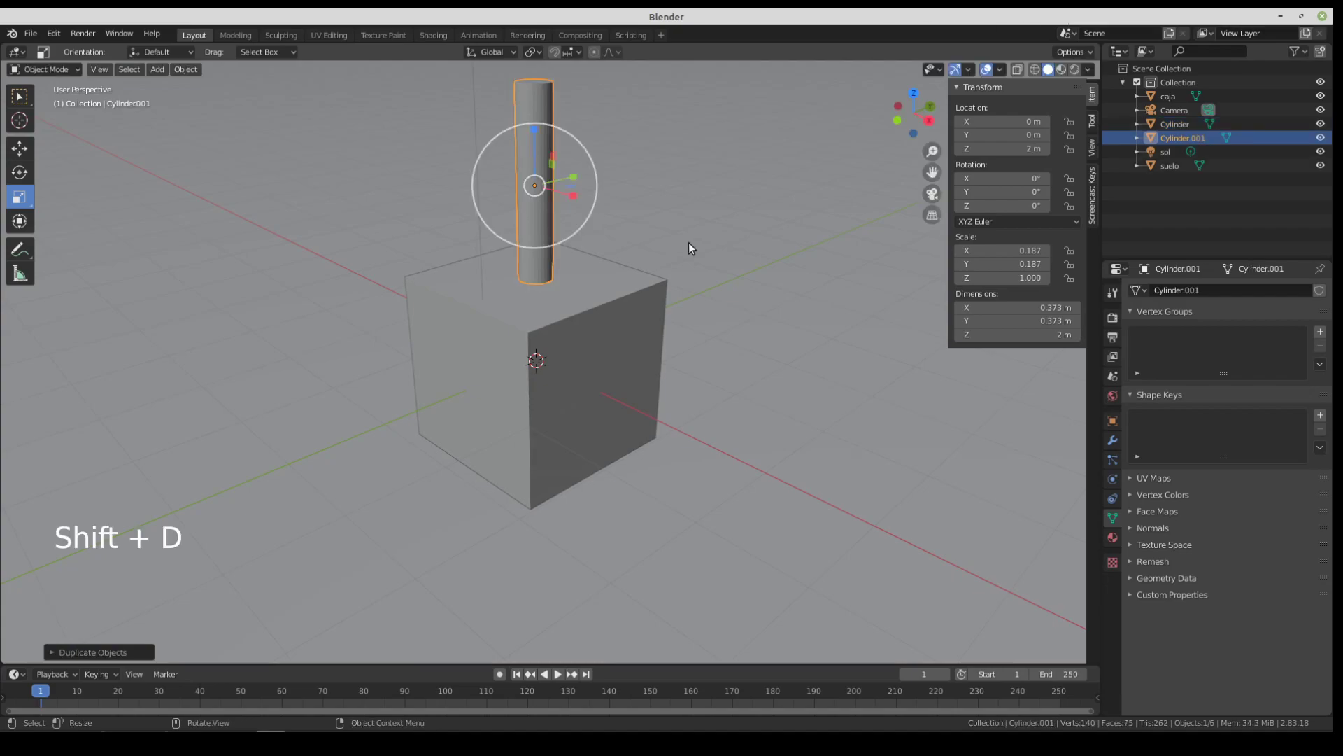
{"action": "key", "text": "ctrl+z"}
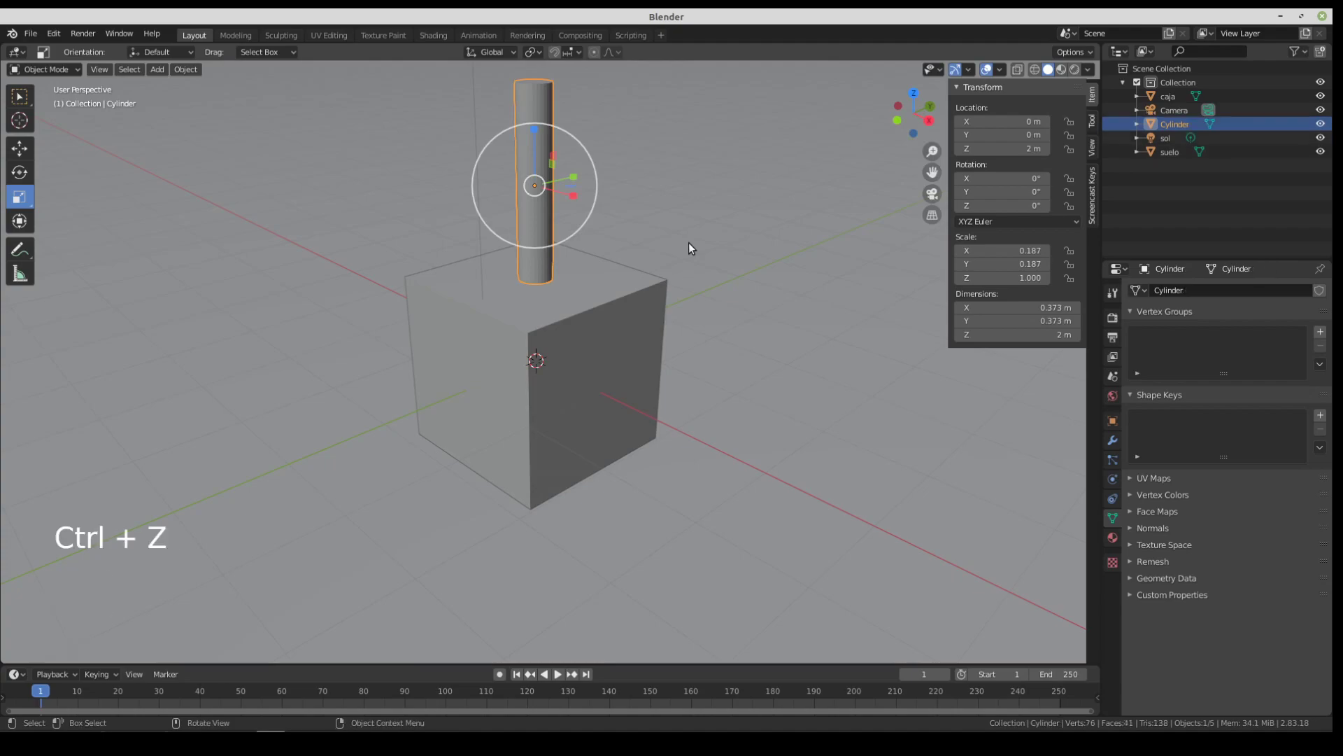
Step: Snap the 3D cursor to the selected cylinder, and return it to the world origin
{"action": "key", "text": "shift+s"}
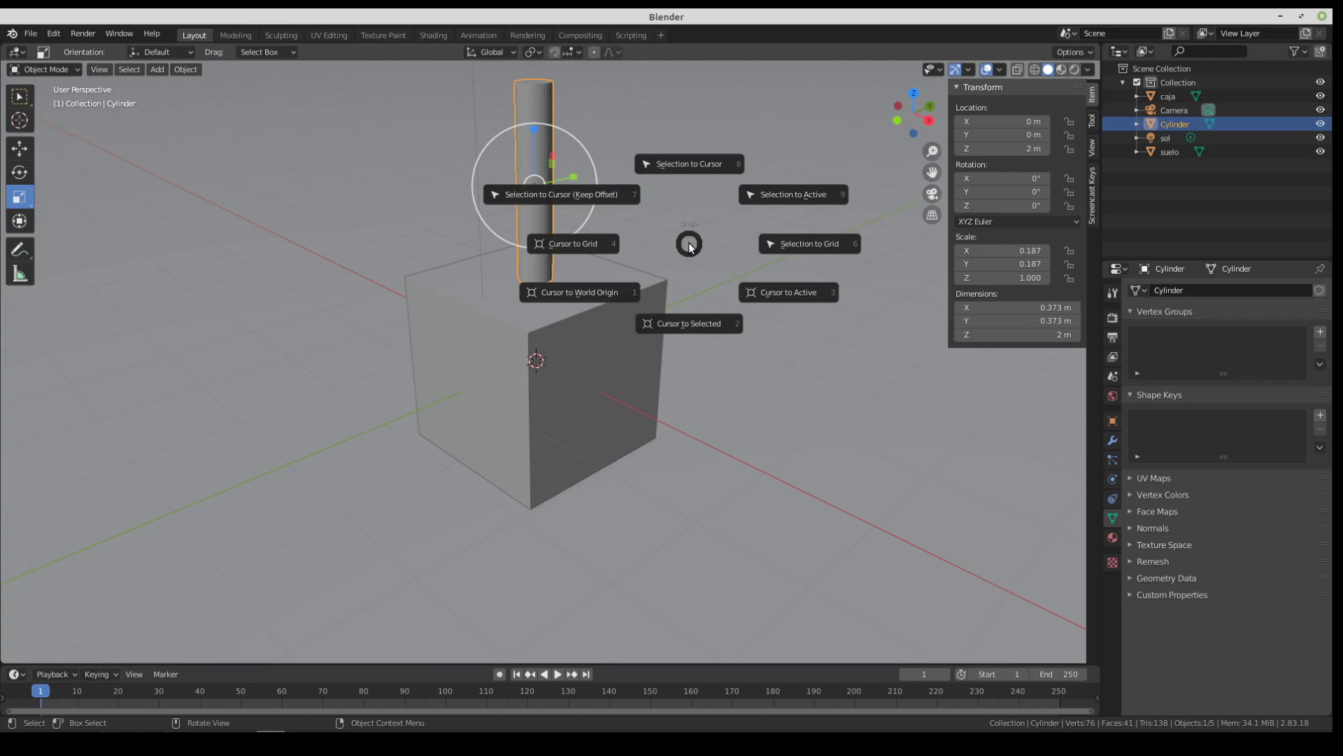
{"action": "left_click", "coordinate": [691, 326]}
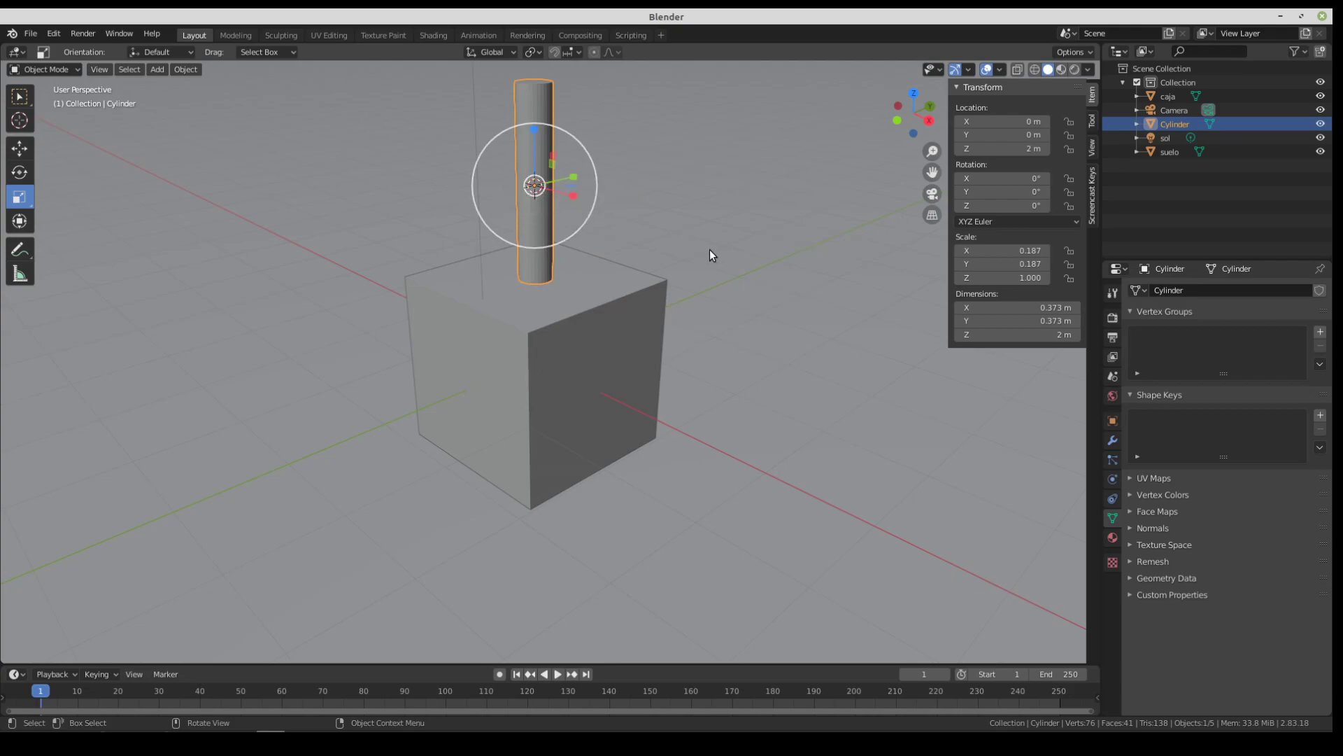
{"action": "key", "text": "shift+s"}
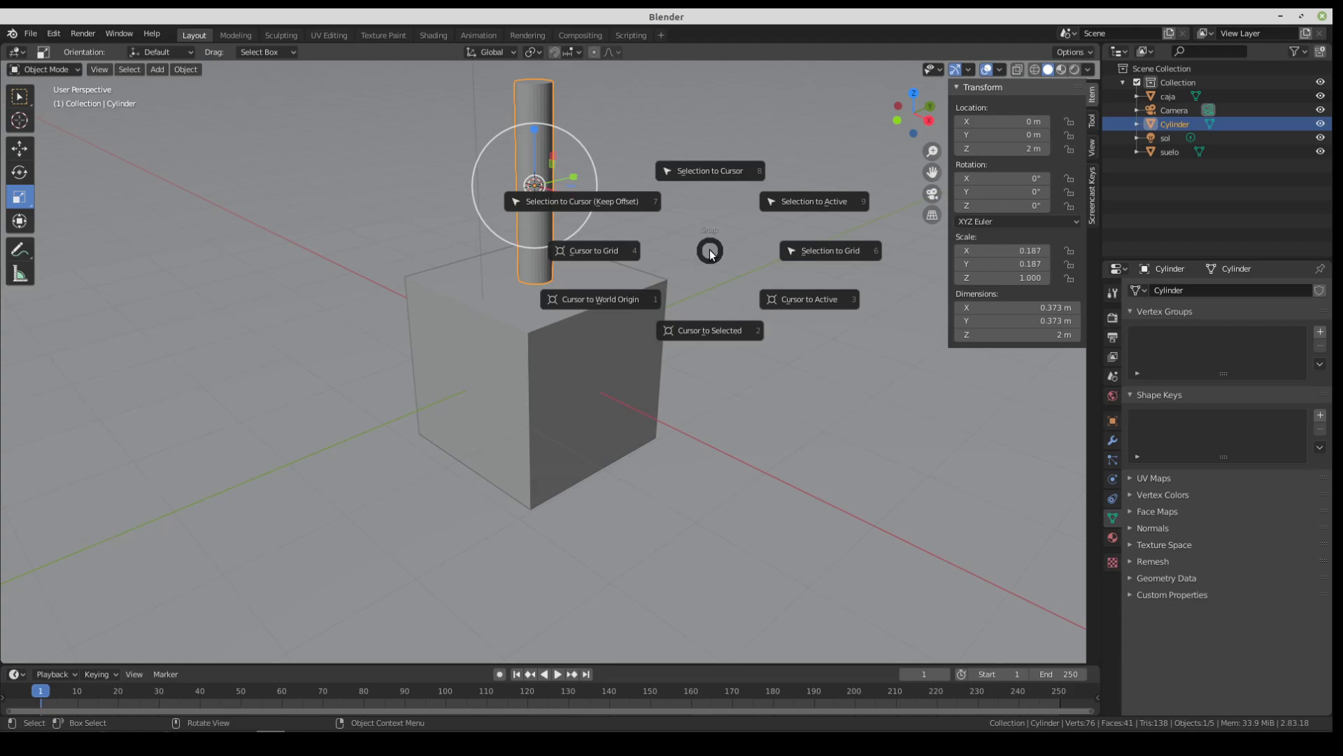
{"action": "left_click", "coordinate": [585, 299]}
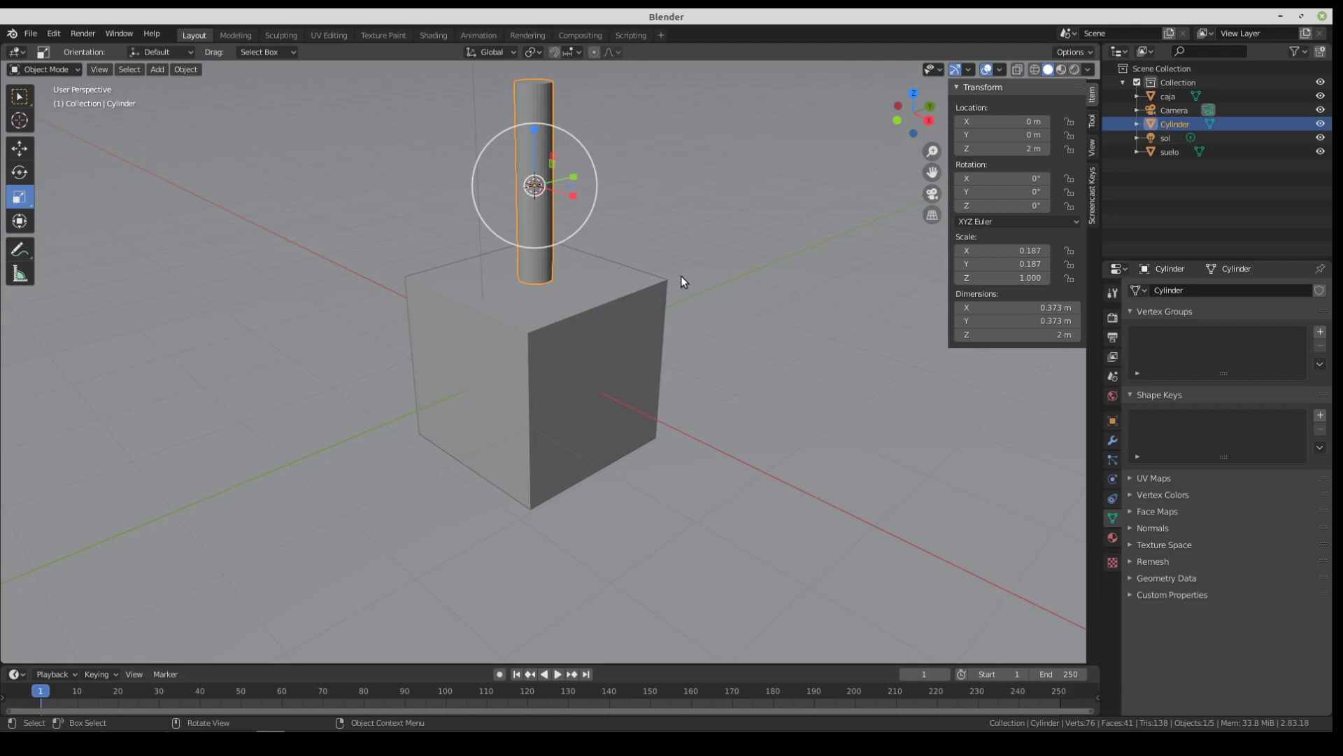
{"action": "key", "text": "shift+s"}
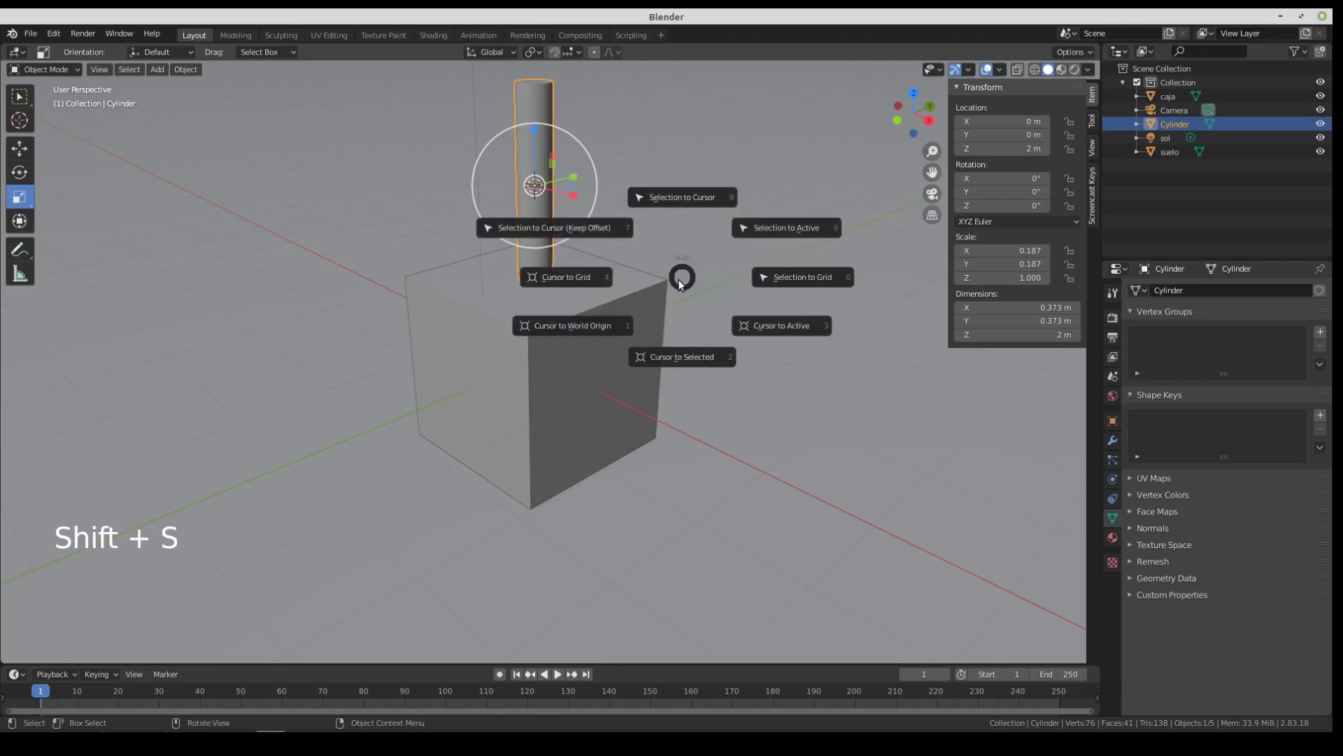
{"action": "left_click", "coordinate": [573, 326]}
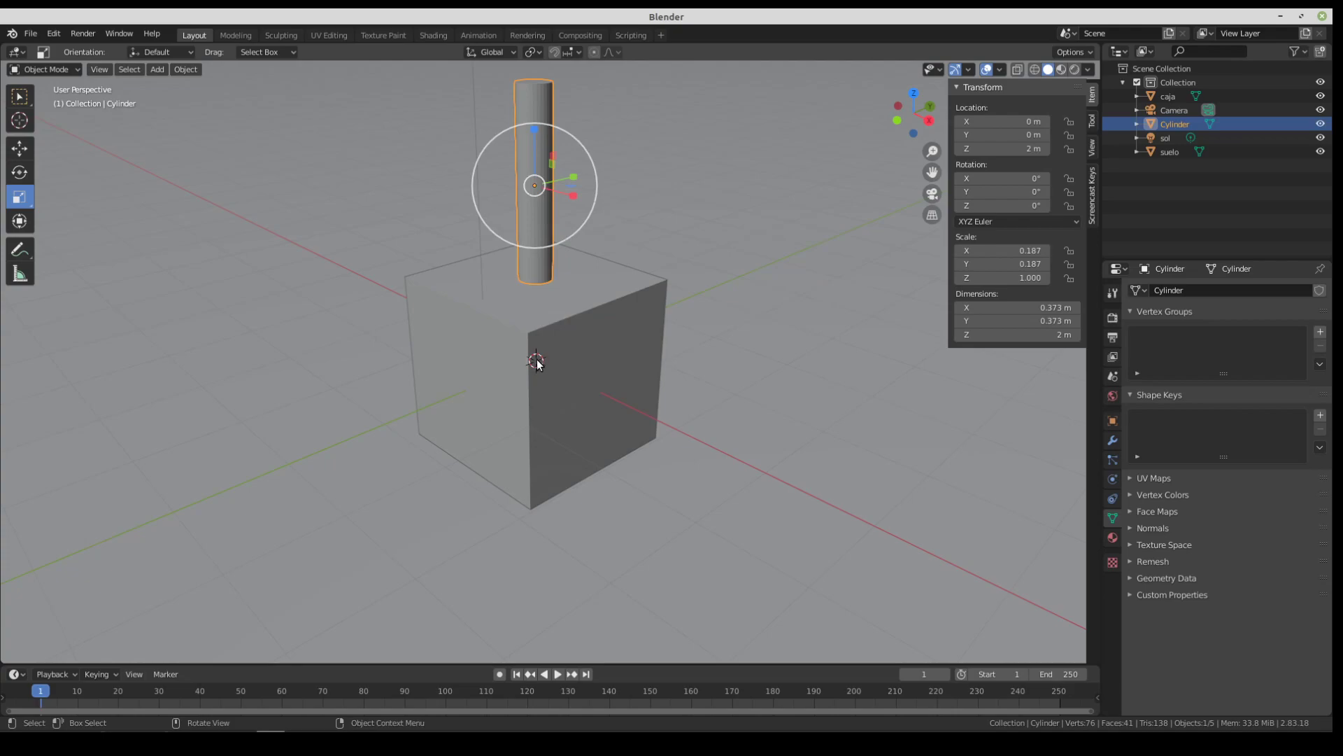
Step: Snap the 3D cursor to the selected cylinder and add a UV sphere at that point
{"action": "key", "text": "shift+s"}
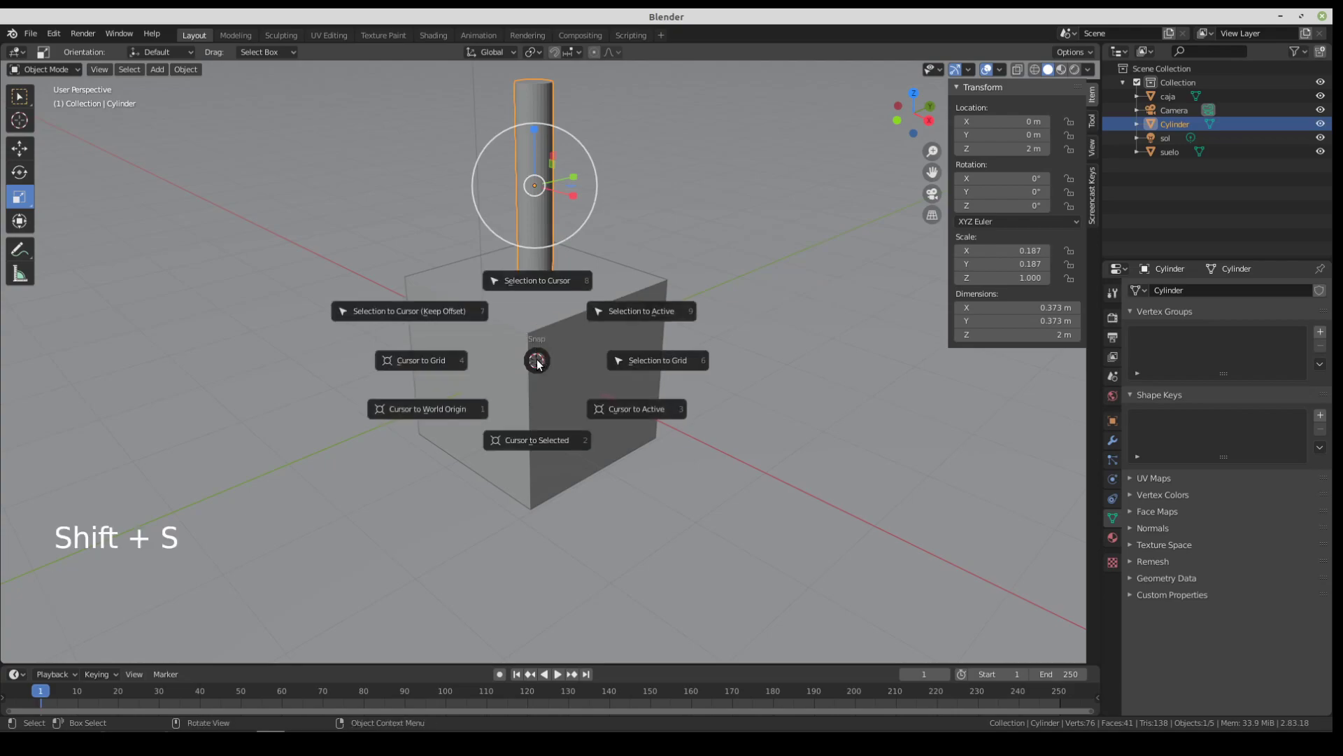
{"action": "left_click", "coordinate": [548, 438]}
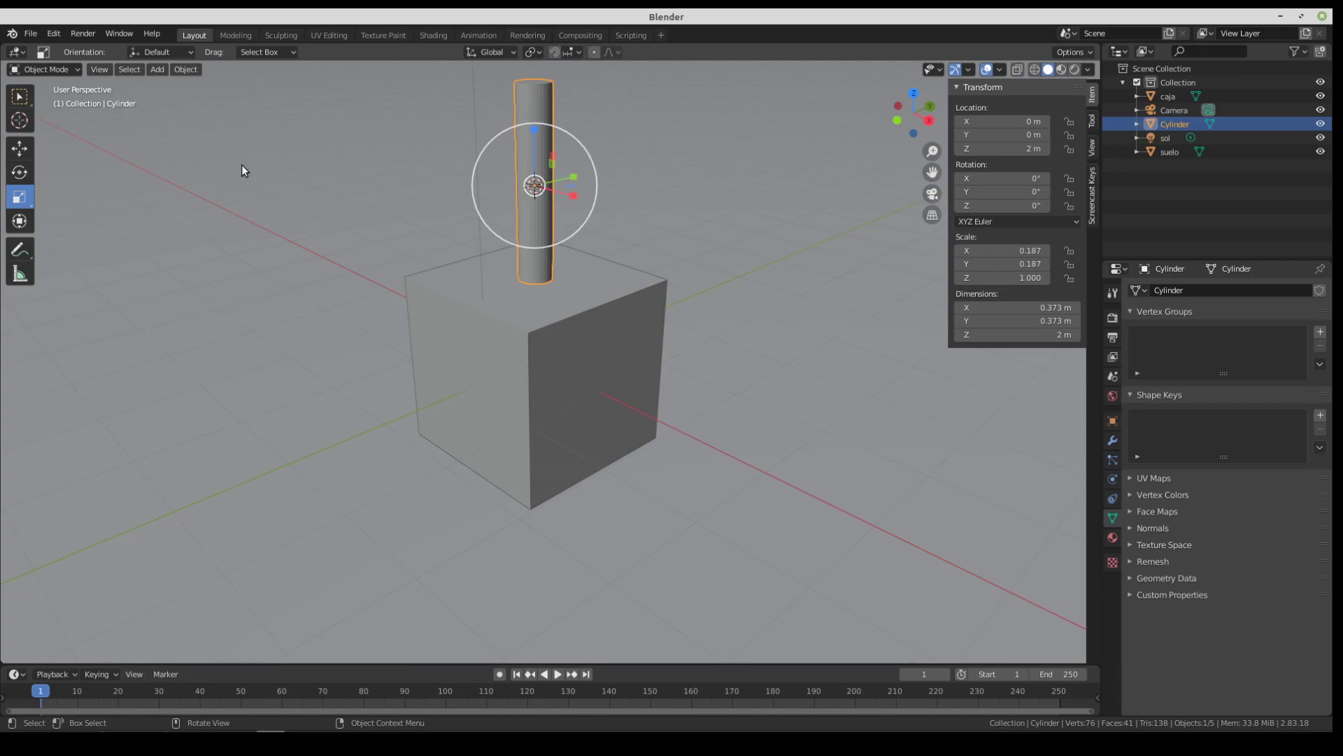
{"action": "left_click", "coordinate": [157, 70]}
{"action": "mouse_move", "coordinate": [160, 85]}
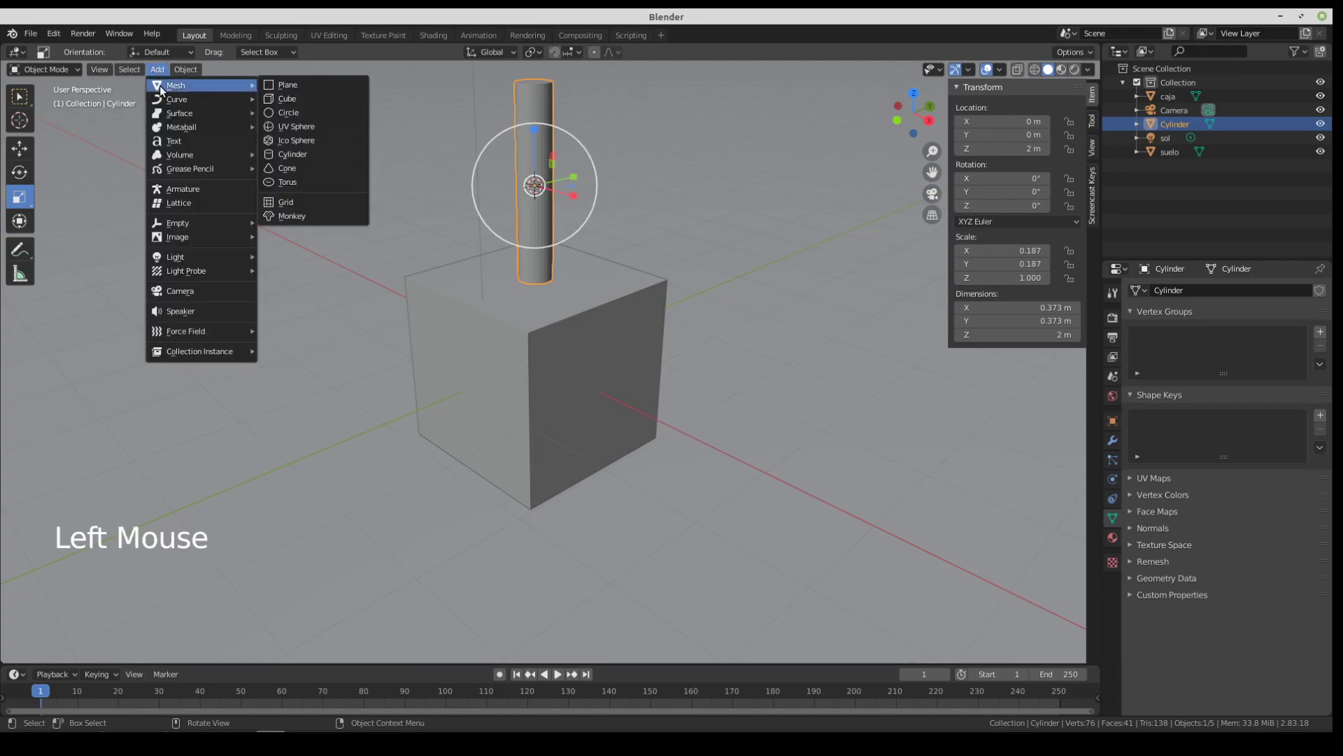
{"action": "left_click", "coordinate": [323, 125]}
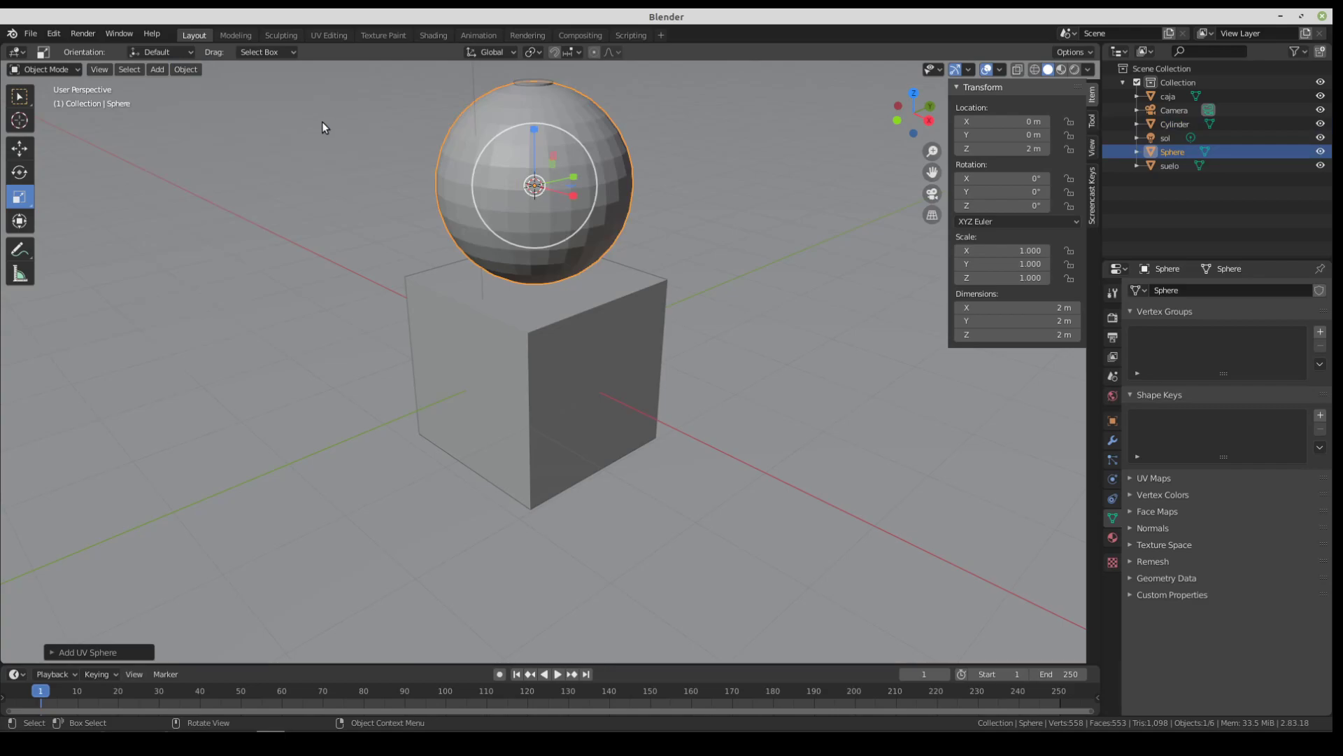
Step: Move the sphere straight up along Z to about 3.83 m, onto the upper end of the cylinder
{"action": "middle_click_drag", "start_coordinate": [392, 278], "coordinate": [467, 298]}
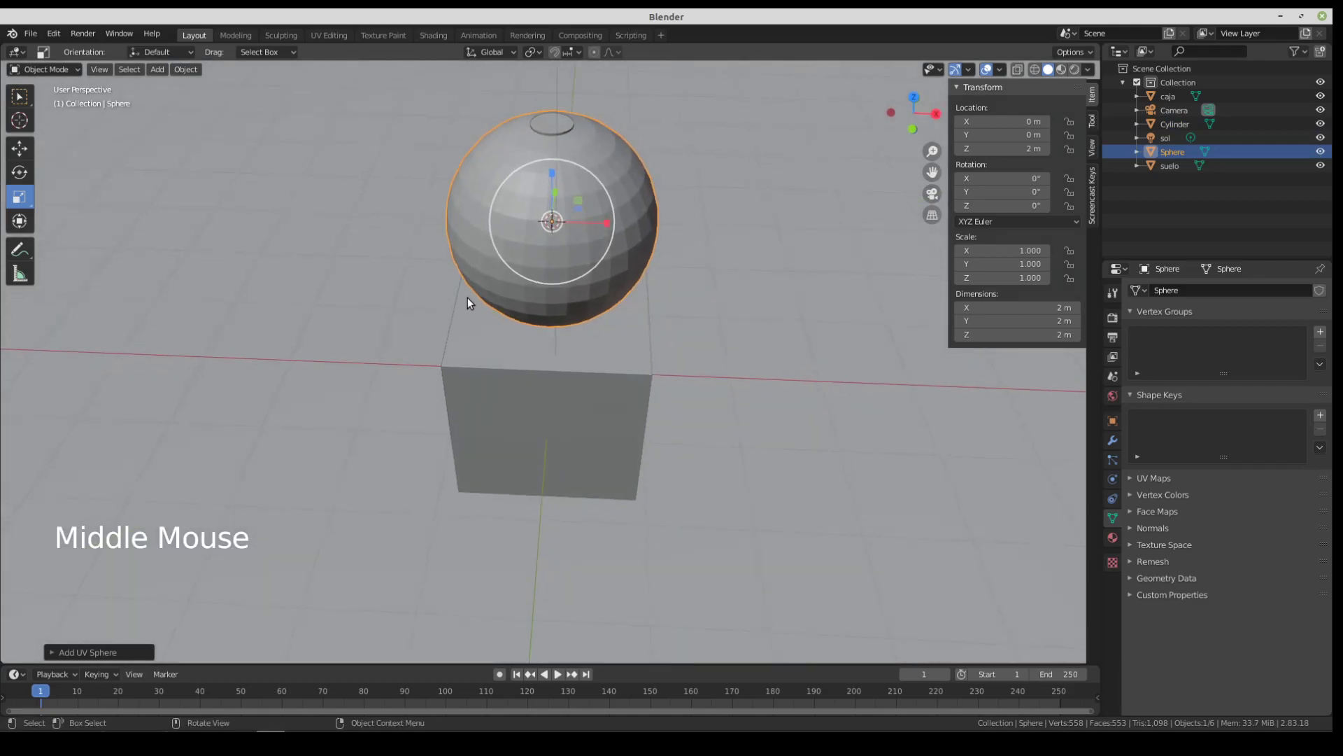
{"action": "key", "text": "KP_1"}
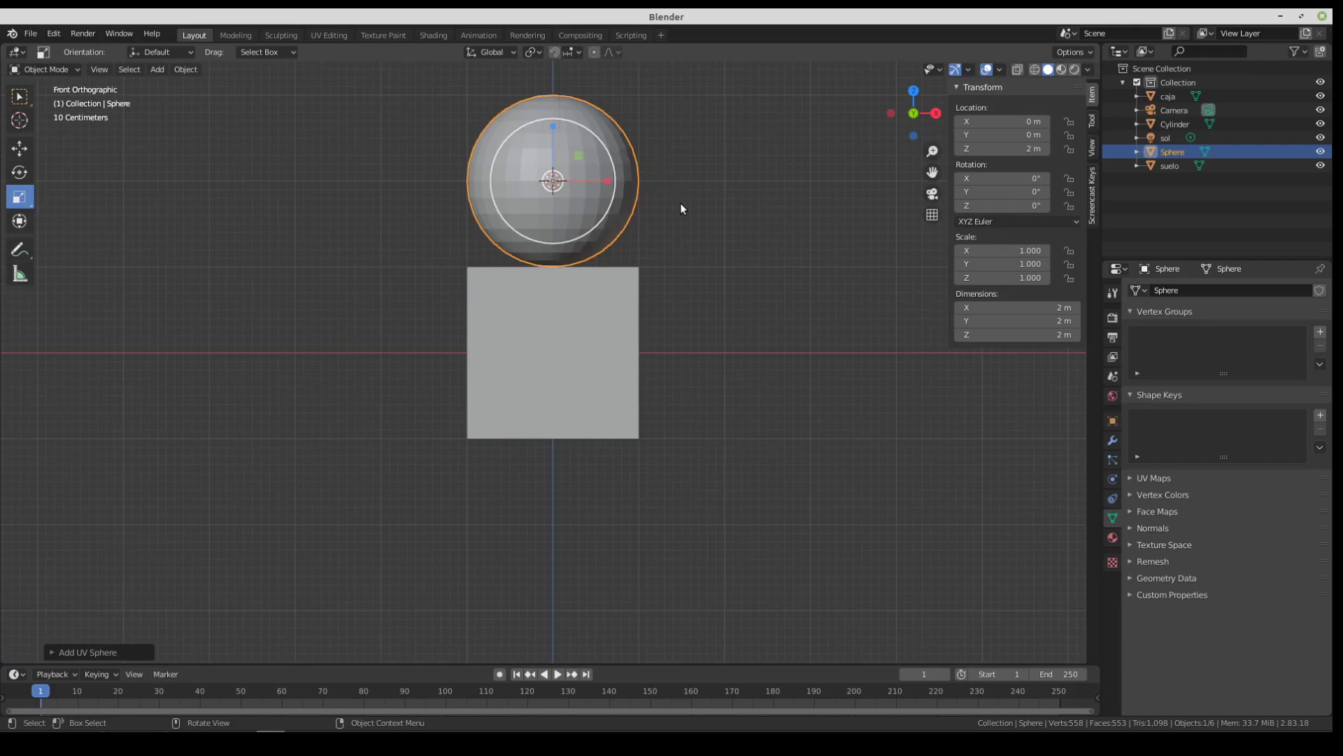
{"action": "key", "text": "shift"}
{"action": "middle_click_drag", "start_coordinate": [618, 196], "coordinate": [631, 349], "text": "shift"}
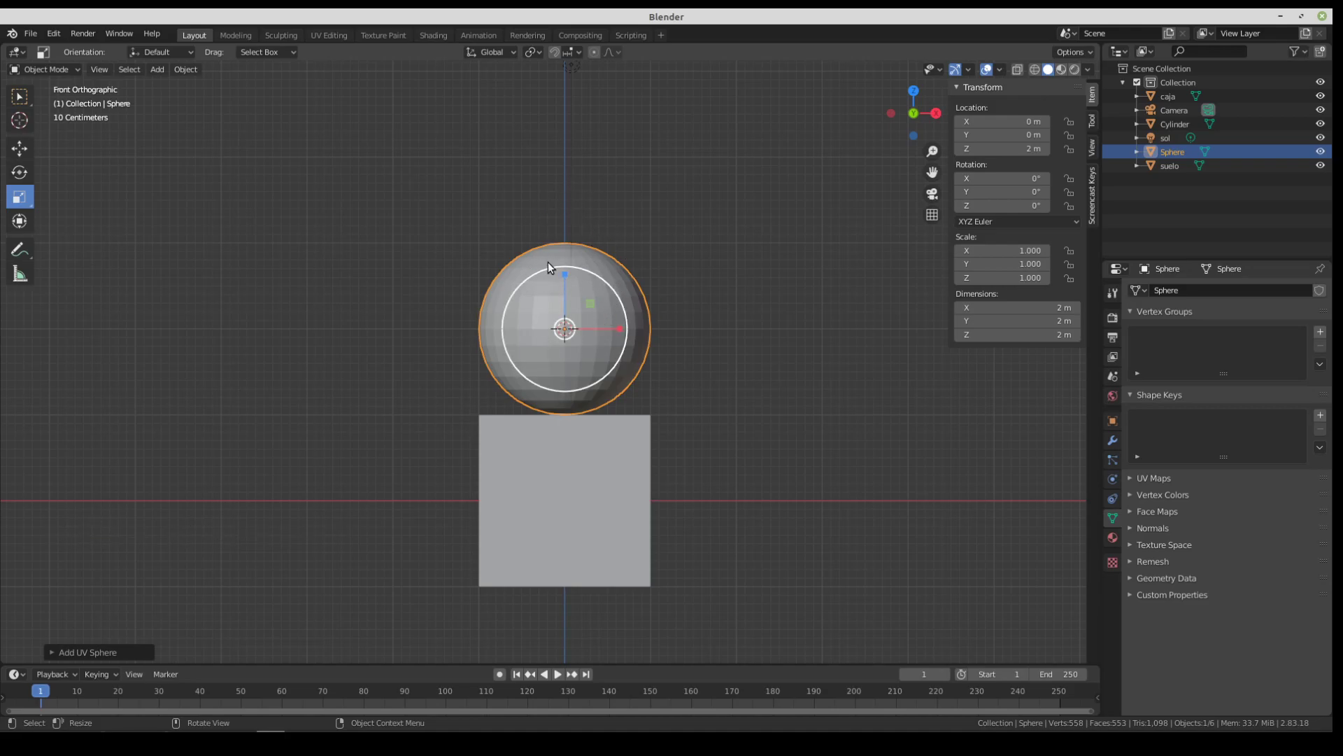
{"action": "left_click", "coordinate": [19, 149]}
{"action": "left_click_drag", "start_coordinate": [571, 279], "coordinate": [561, 115]}
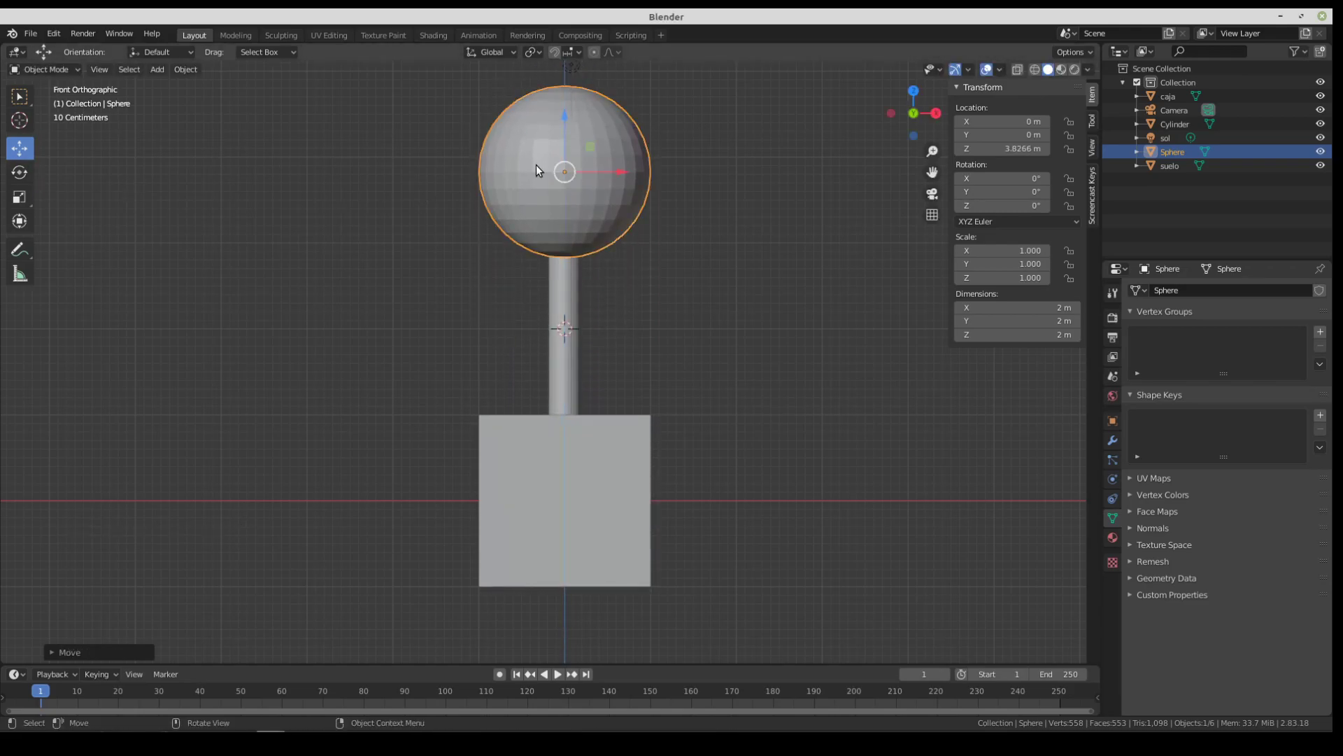
Step: Scale the sphere down uniformly to about 0.431 on all axes
{"action": "left_click", "coordinate": [20, 197]}
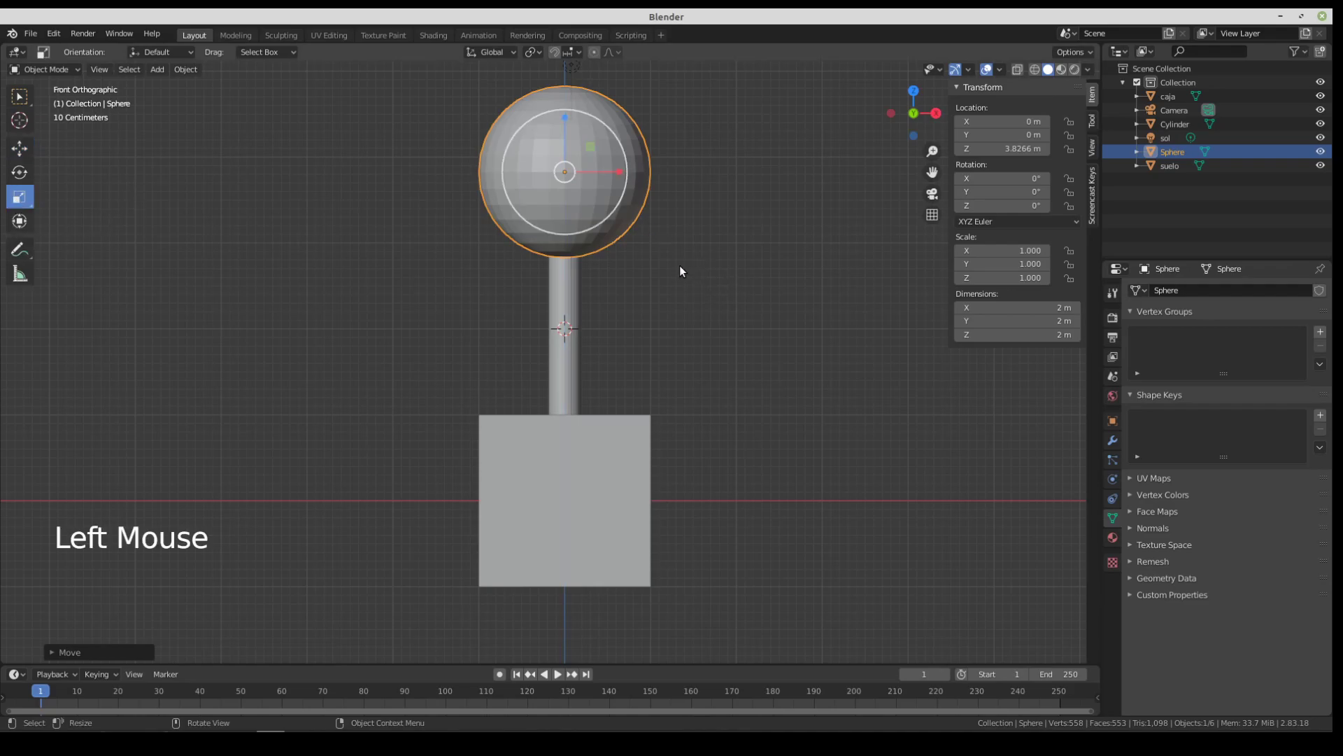
{"action": "left_click_drag", "start_coordinate": [632, 228], "coordinate": [609, 207]}
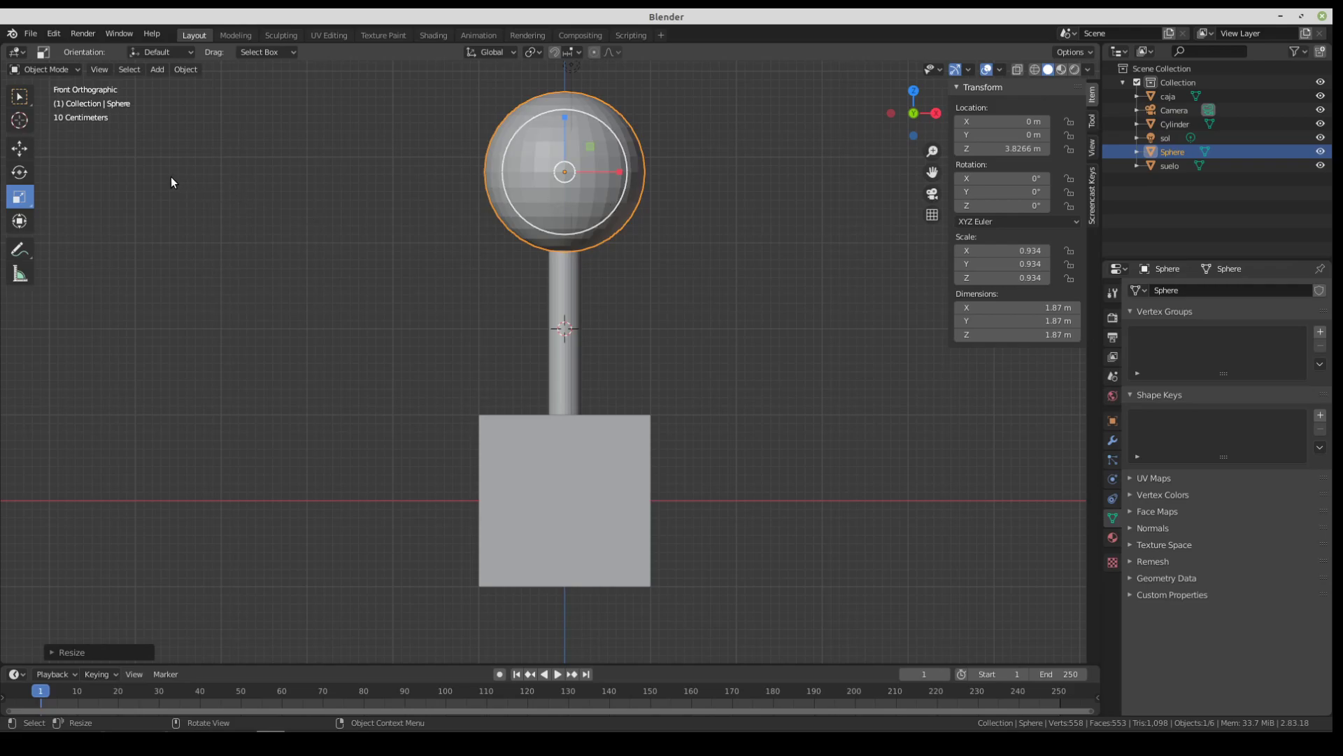
{"action": "left_click", "coordinate": [22, 100]}
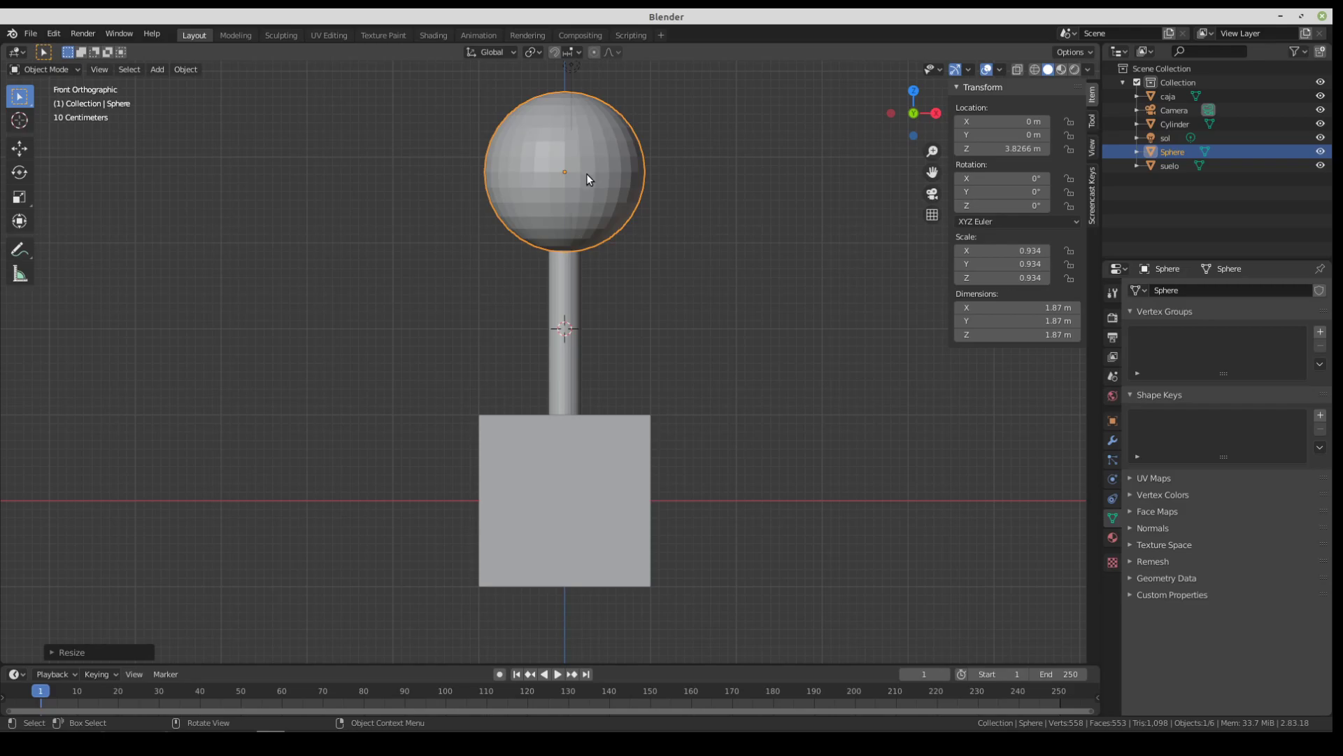
{"action": "key", "text": "s"}
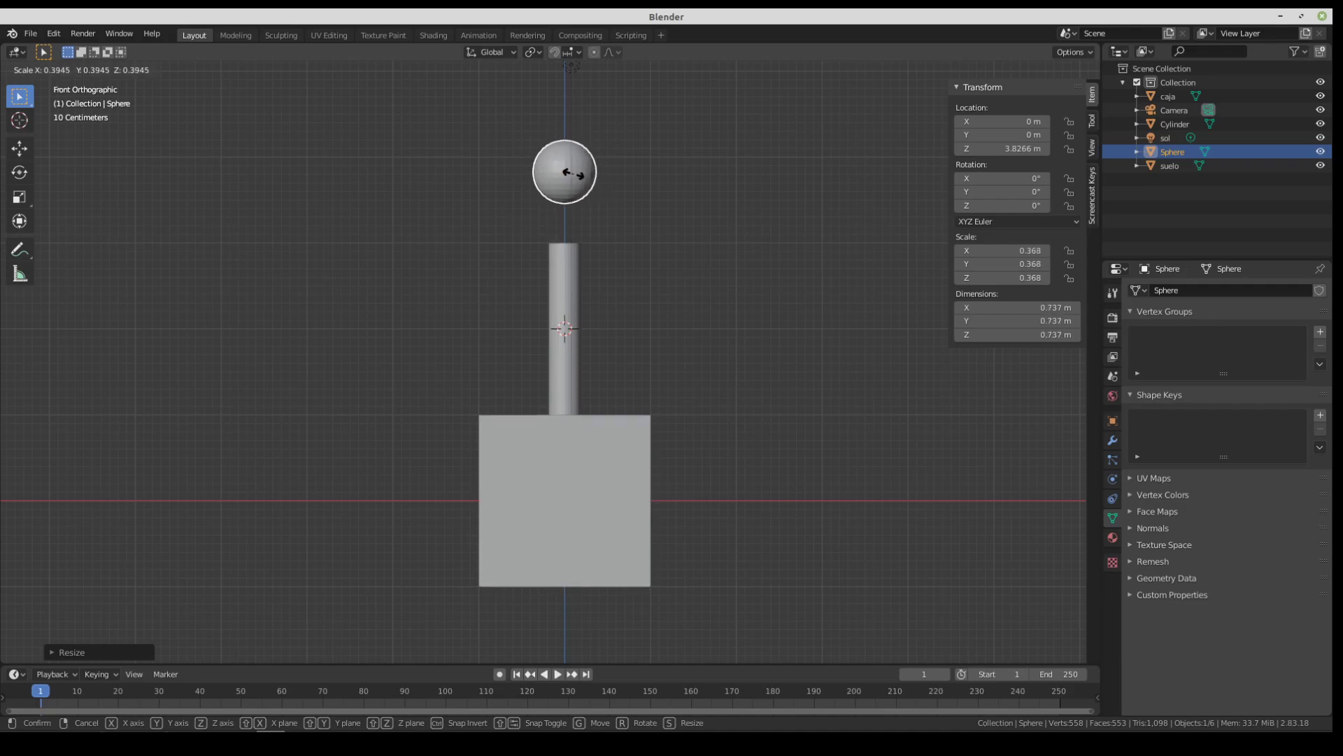
{"action": "left_click", "coordinate": [574, 174]}
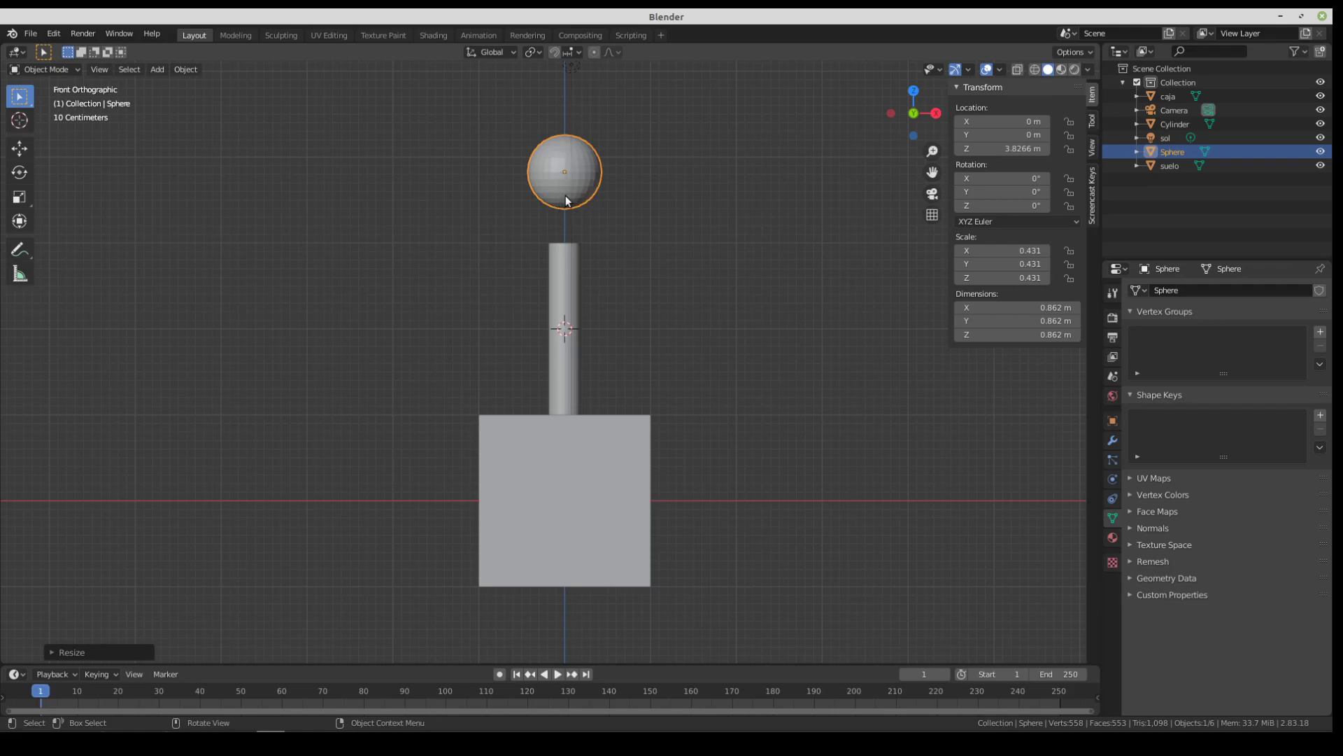
Step: Flatten the sphere slightly by scaling it only along Z to about 0.404
{"action": "key", "text": "s"}
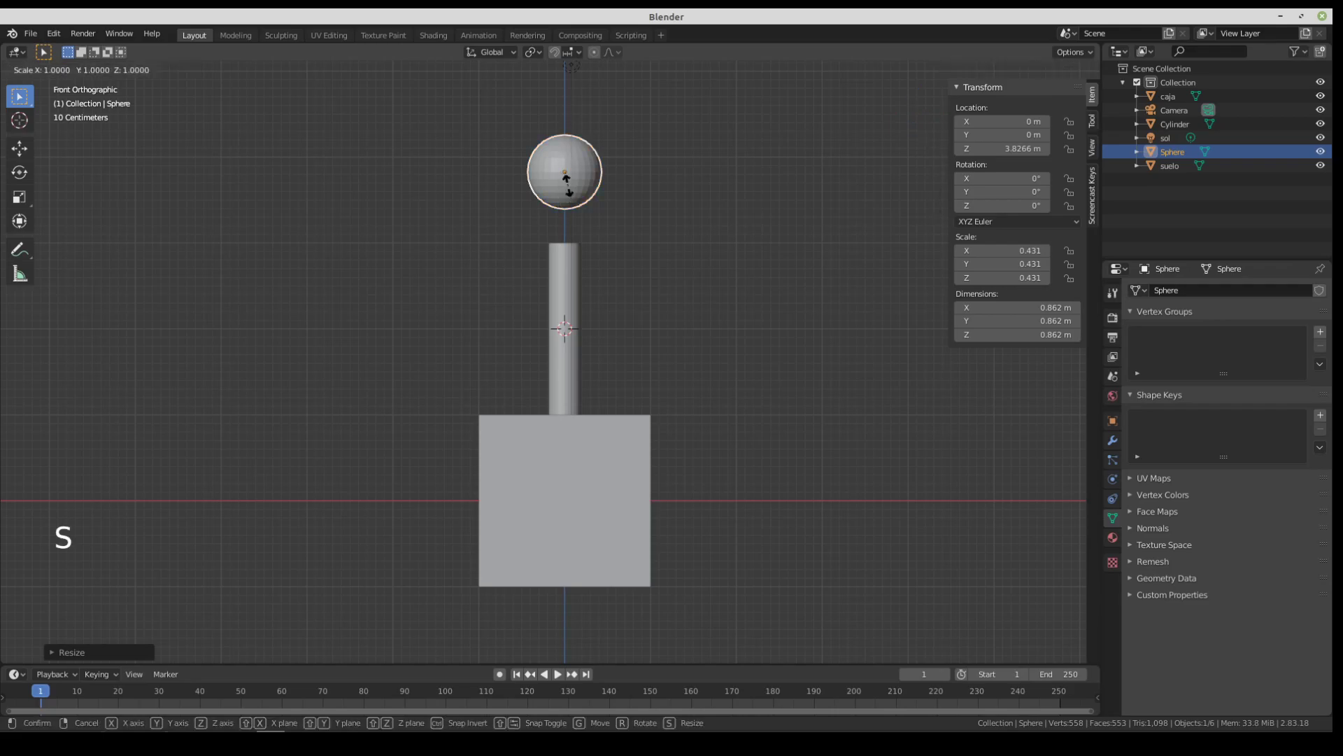
{"action": "key", "text": "z"}
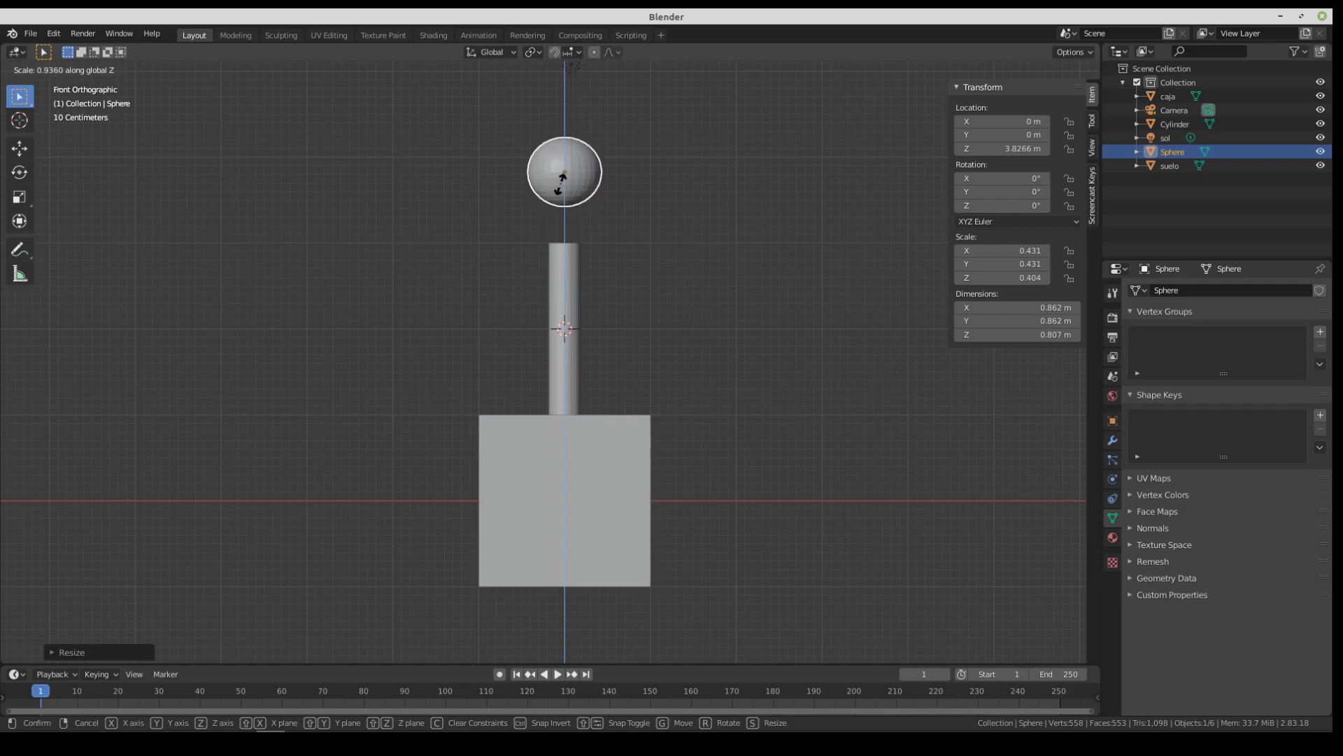
{"action": "left_click", "coordinate": [559, 187]}
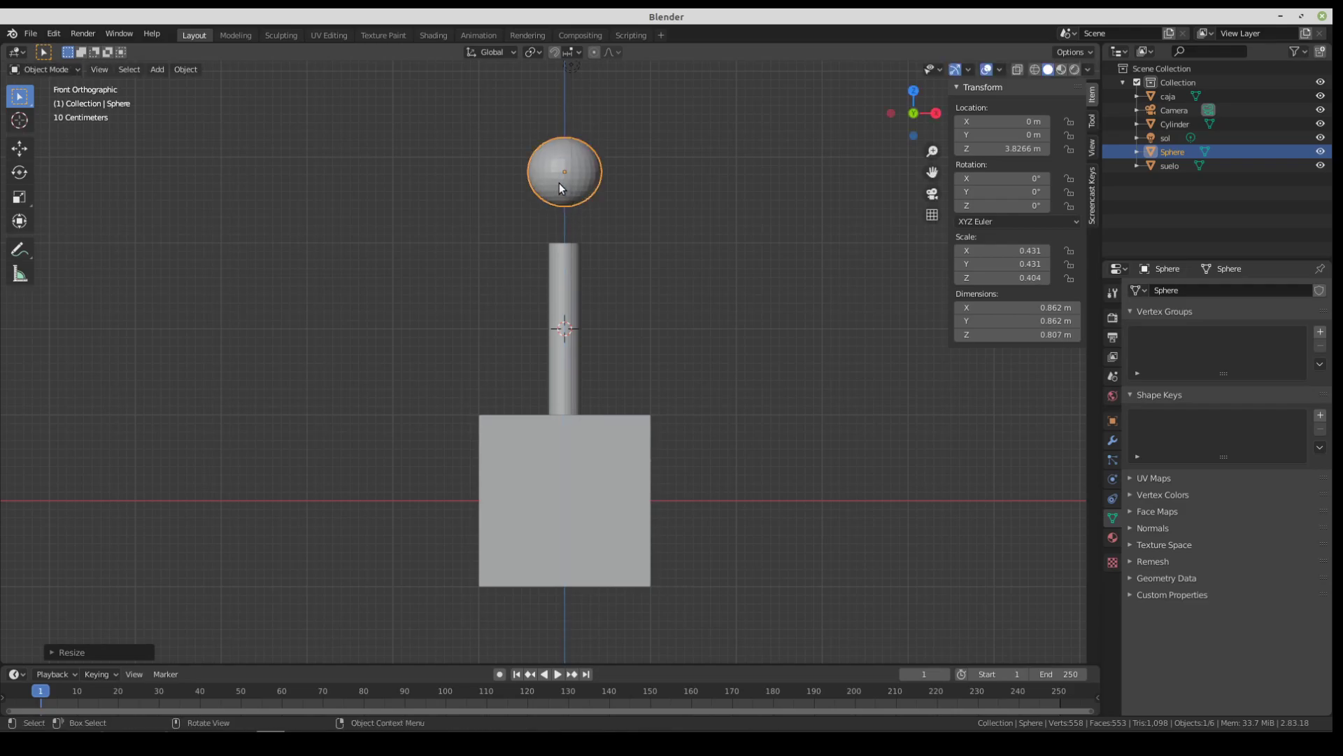
Step: Try stretching the sphere only along X to a scale of about 1.026, and undo that stretch
{"action": "key", "text": "s"}
{"action": "key", "text": "x"}
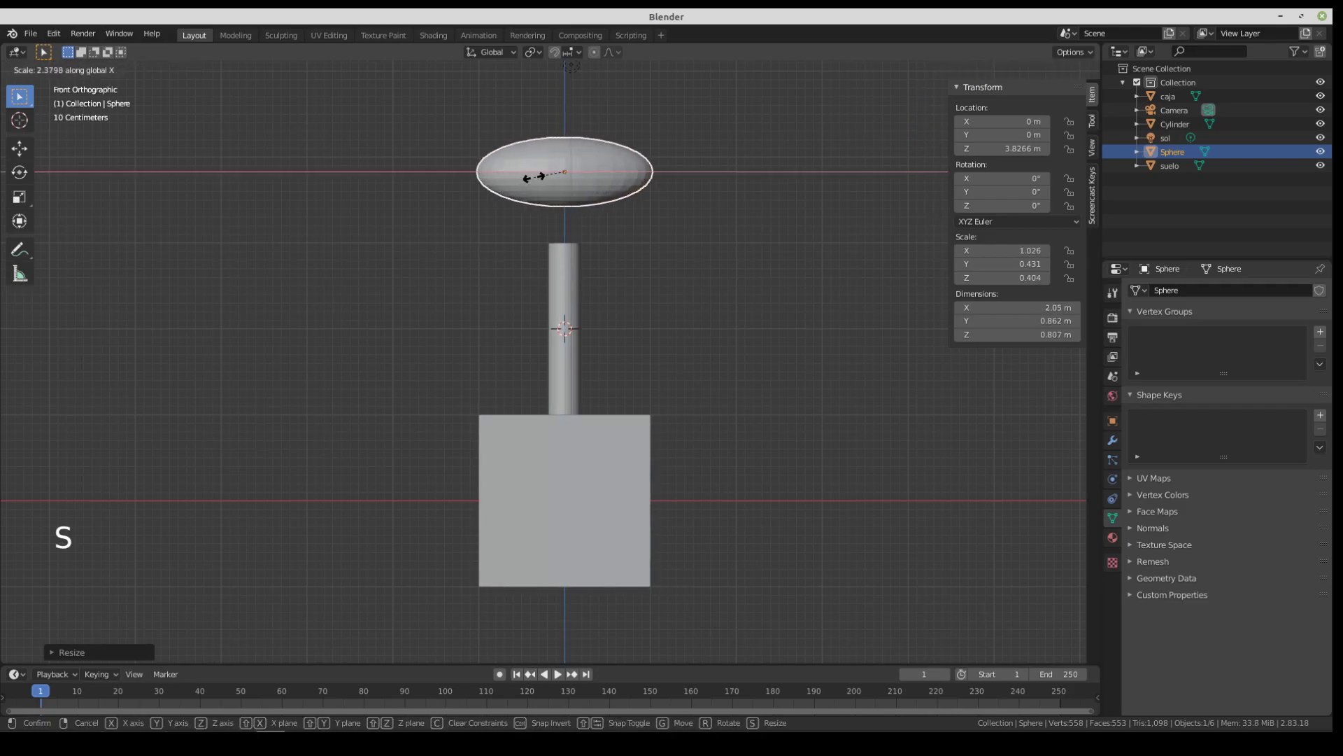
{"action": "left_click", "coordinate": [531, 177]}
{"action": "middle_click_drag", "start_coordinate": [531, 176], "coordinate": [604, 262]}
{"action": "key", "text": "ctrl+z"}
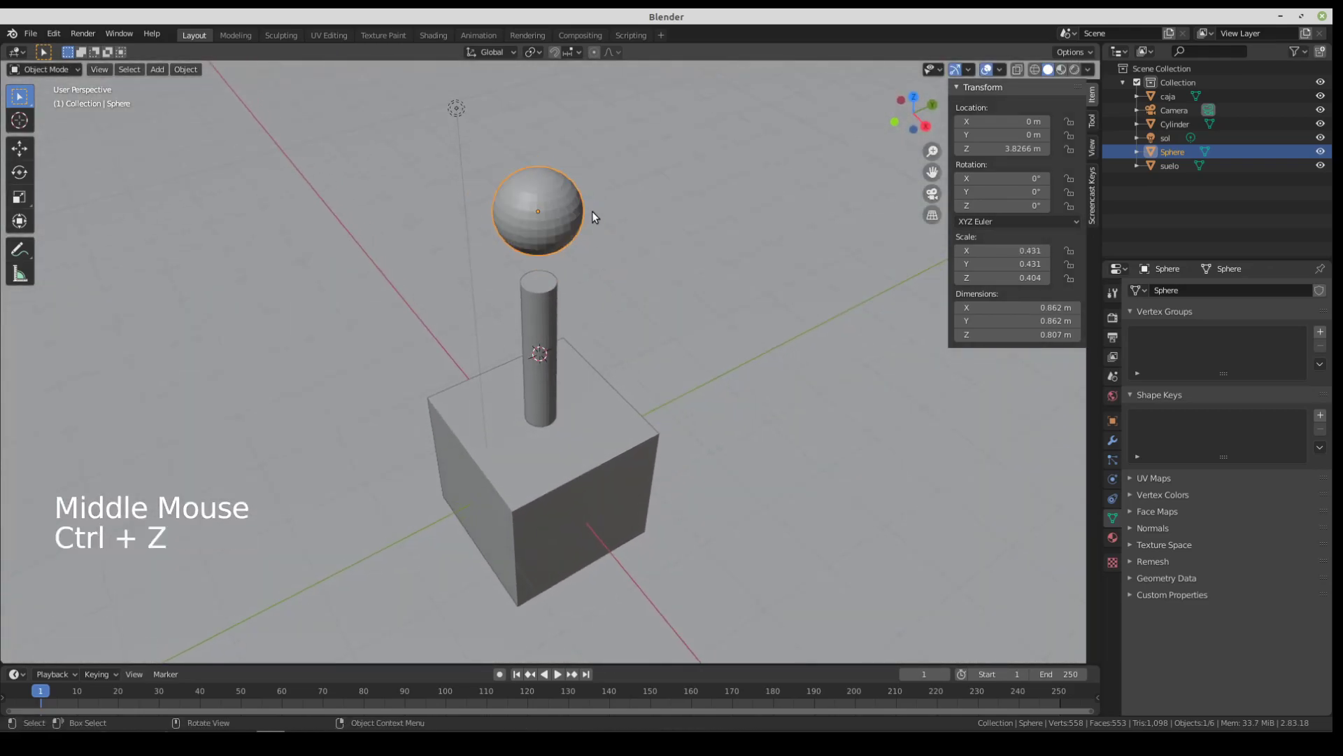
Step: Try stretching the sphere only along Y to a scale of about 0.536, and undo the last four changes
{"action": "key", "text": "s"}
{"action": "key", "text": "y"}
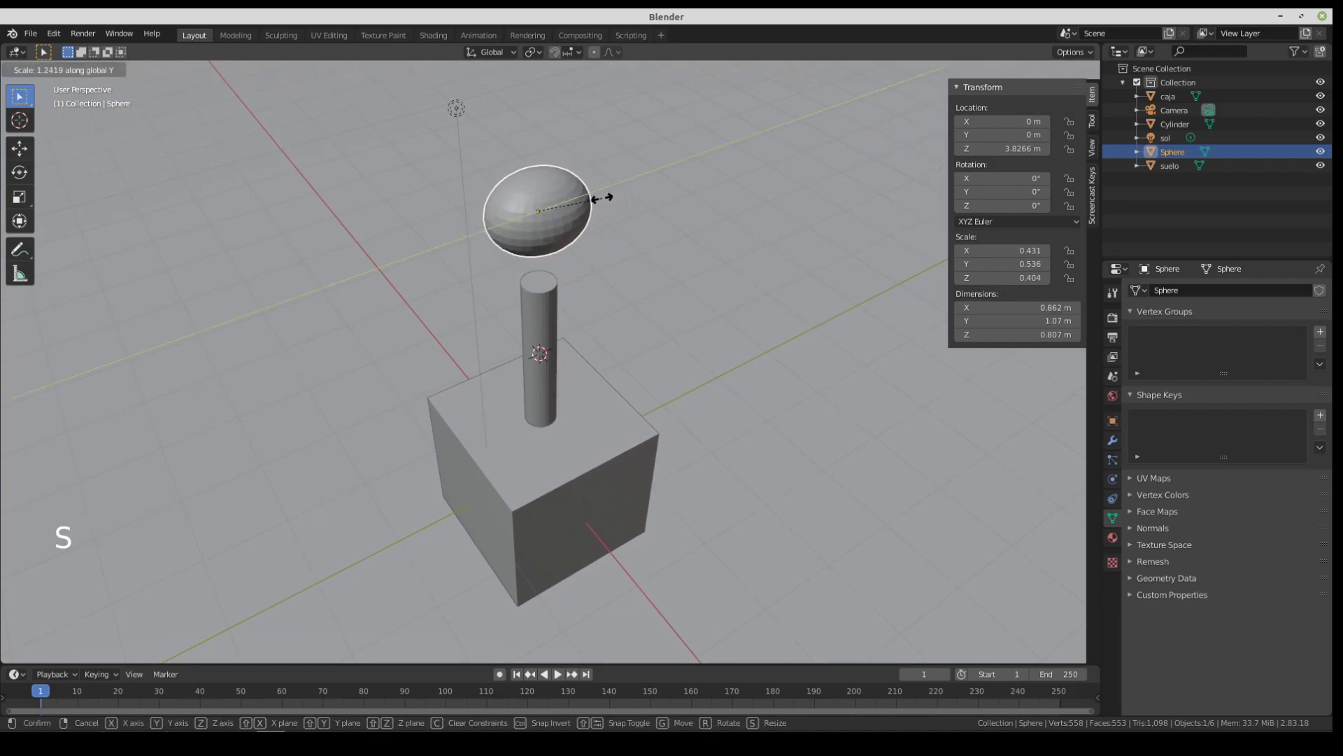
{"action": "left_click", "coordinate": [601, 198]}
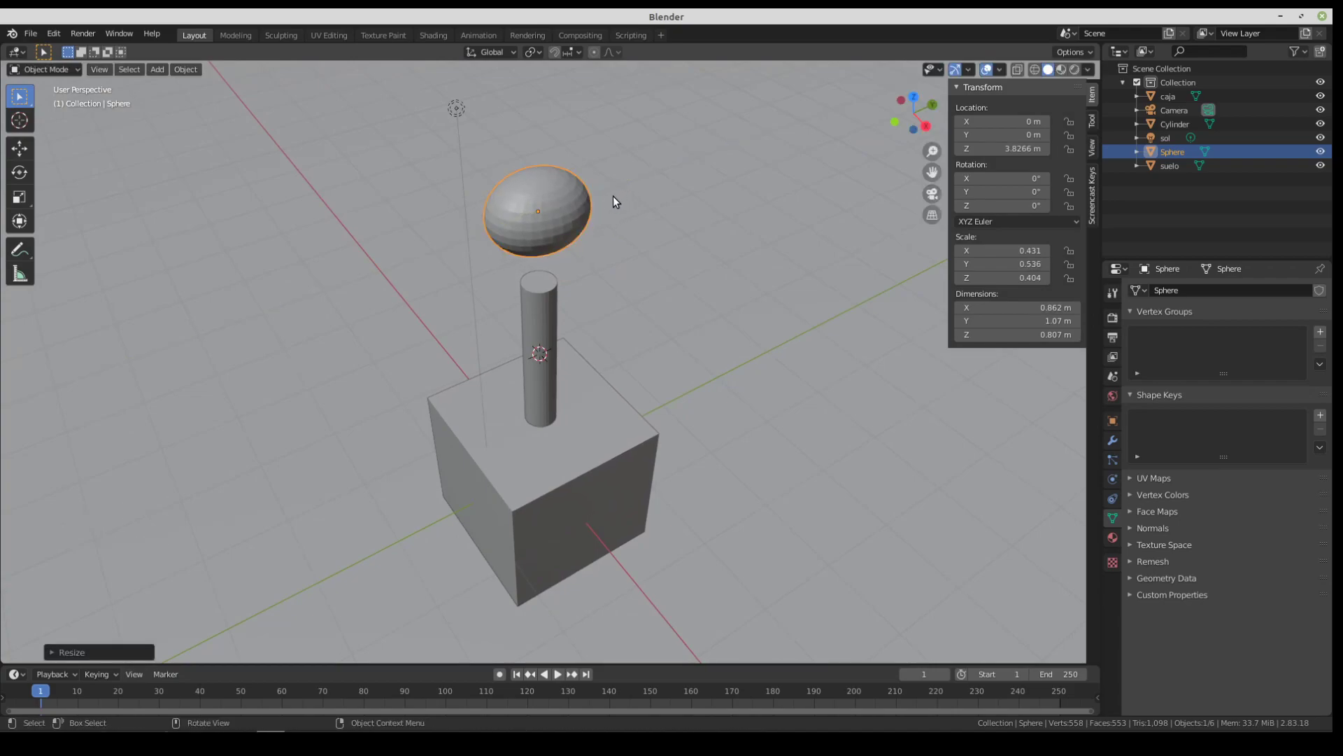
{"action": "key", "text": "ctrl+z"}
{"action": "key", "text": "ctrl+z"}
{"action": "key", "text": "ctrl+z"}
{"action": "key", "text": "ctrl+z"}
Step: Scale the sphere down uniformly in front view to about 0.376 on all axes
{"action": "middle_click_drag", "start_coordinate": [606, 204], "coordinate": [537, 253]}
{"action": "key", "text": "KP_1"}
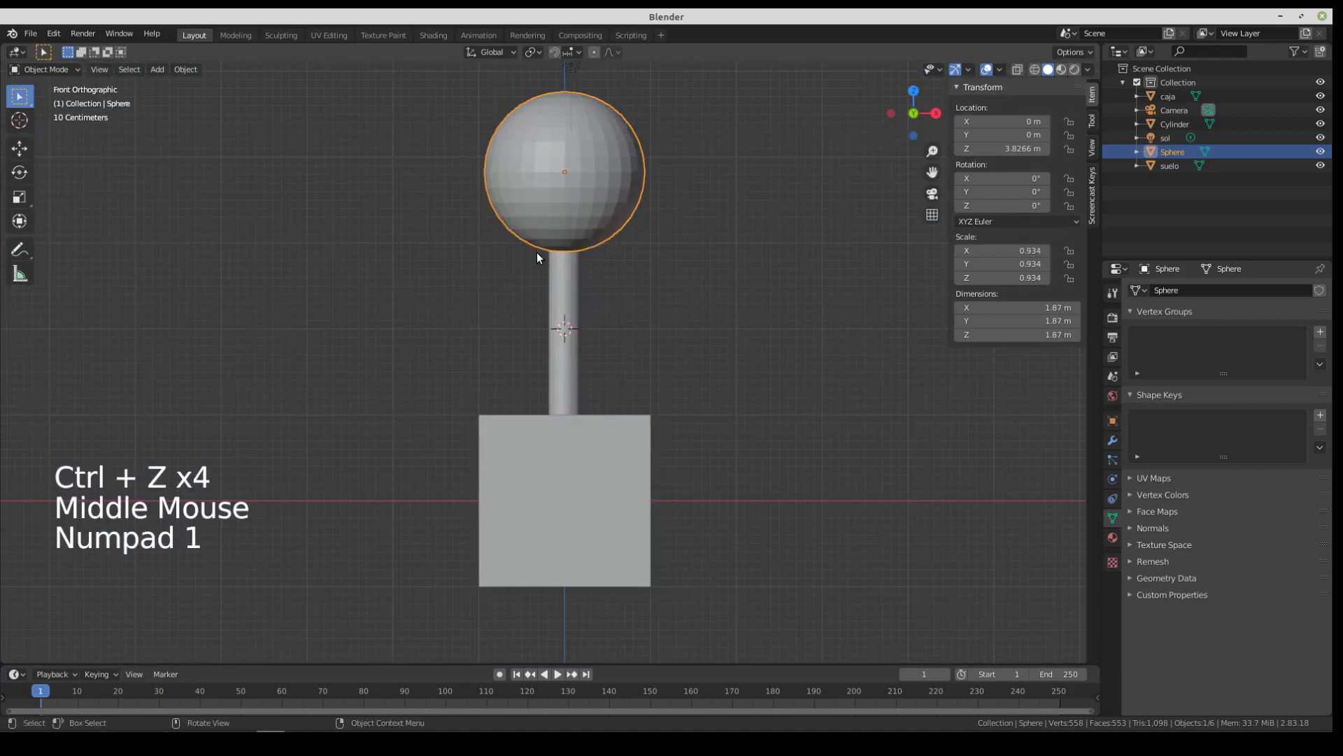
{"action": "key", "text": "s"}
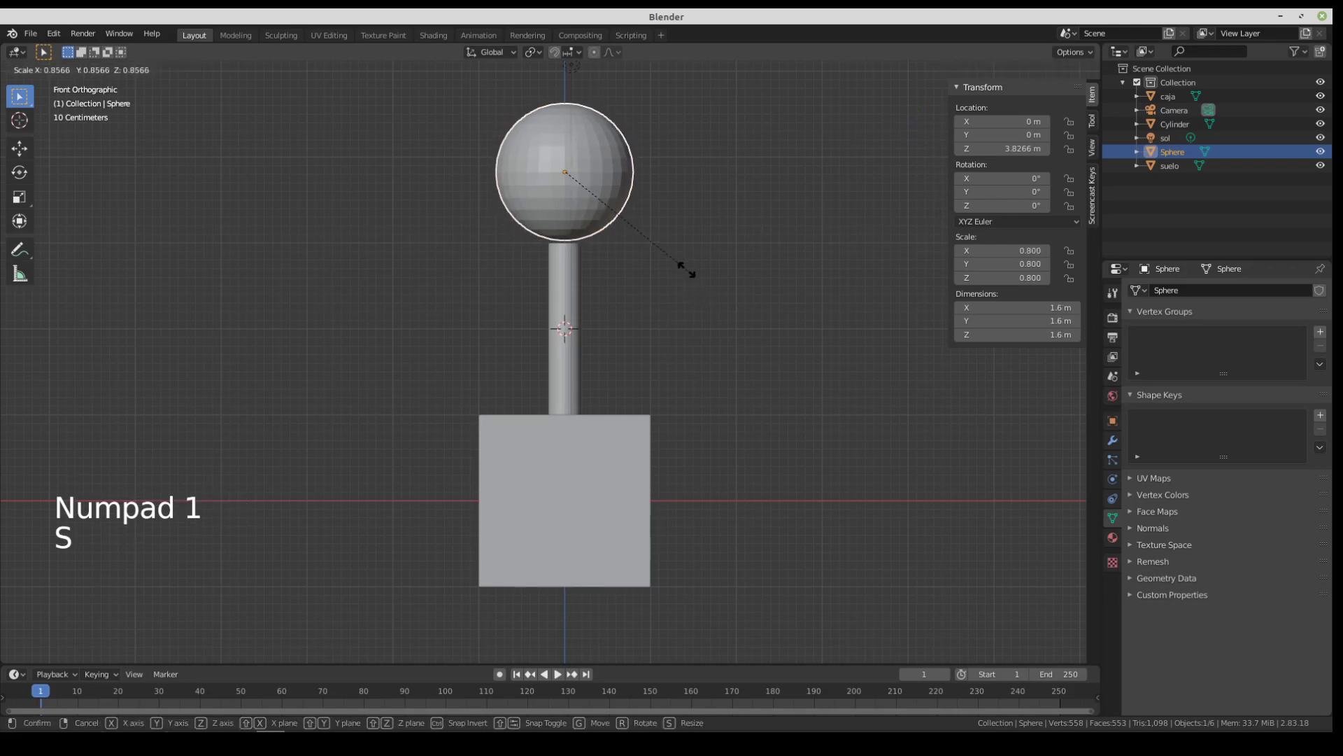
{"action": "left_click", "coordinate": [648, 219]}
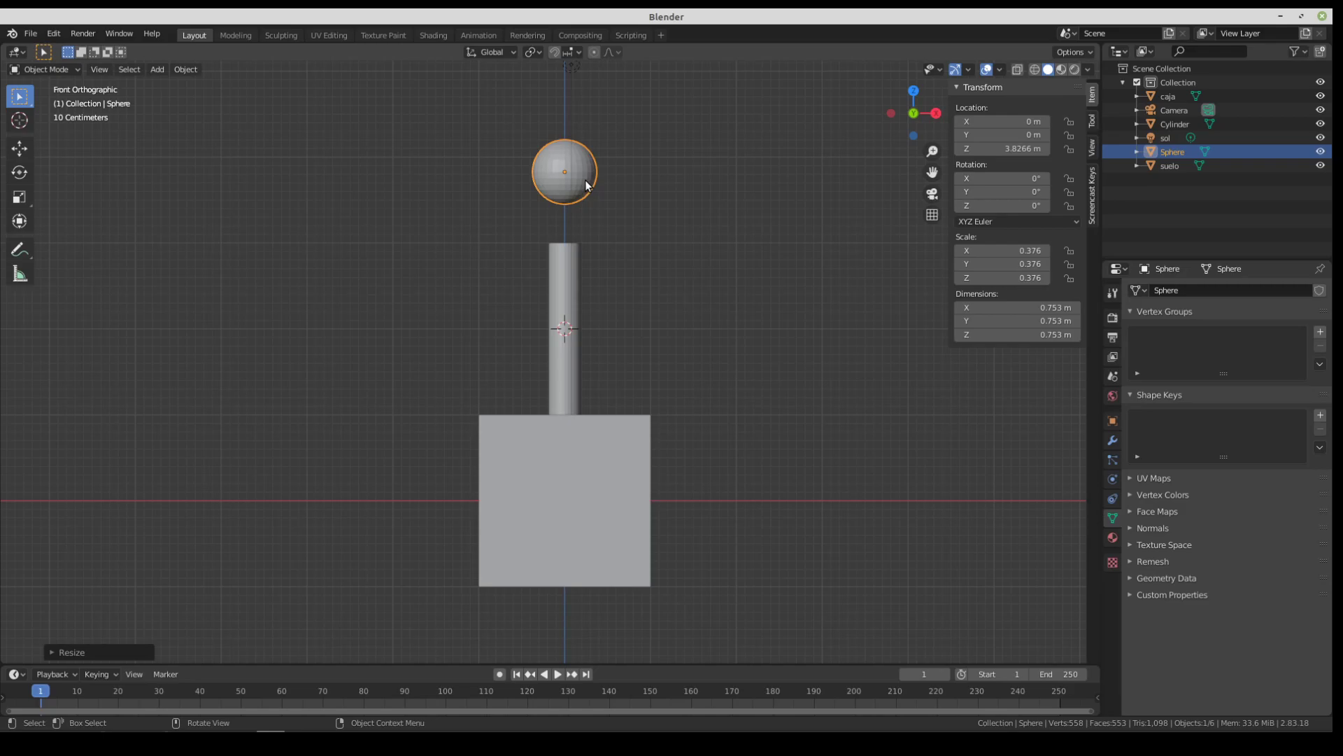
Step: Move the sphere straight down along Z to about 3.26 m so it rests on the cylinder's upper end
{"action": "key", "text": "g"}
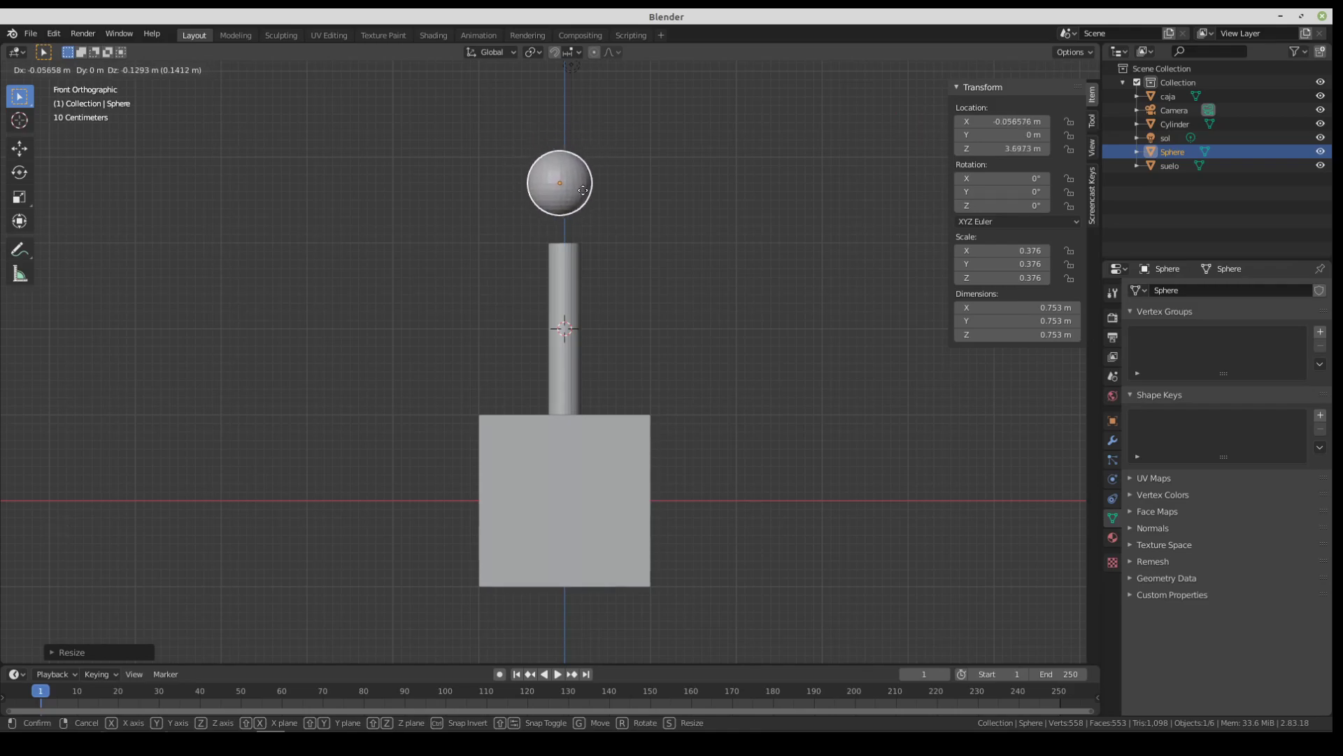
{"action": "key", "text": "Escape"}
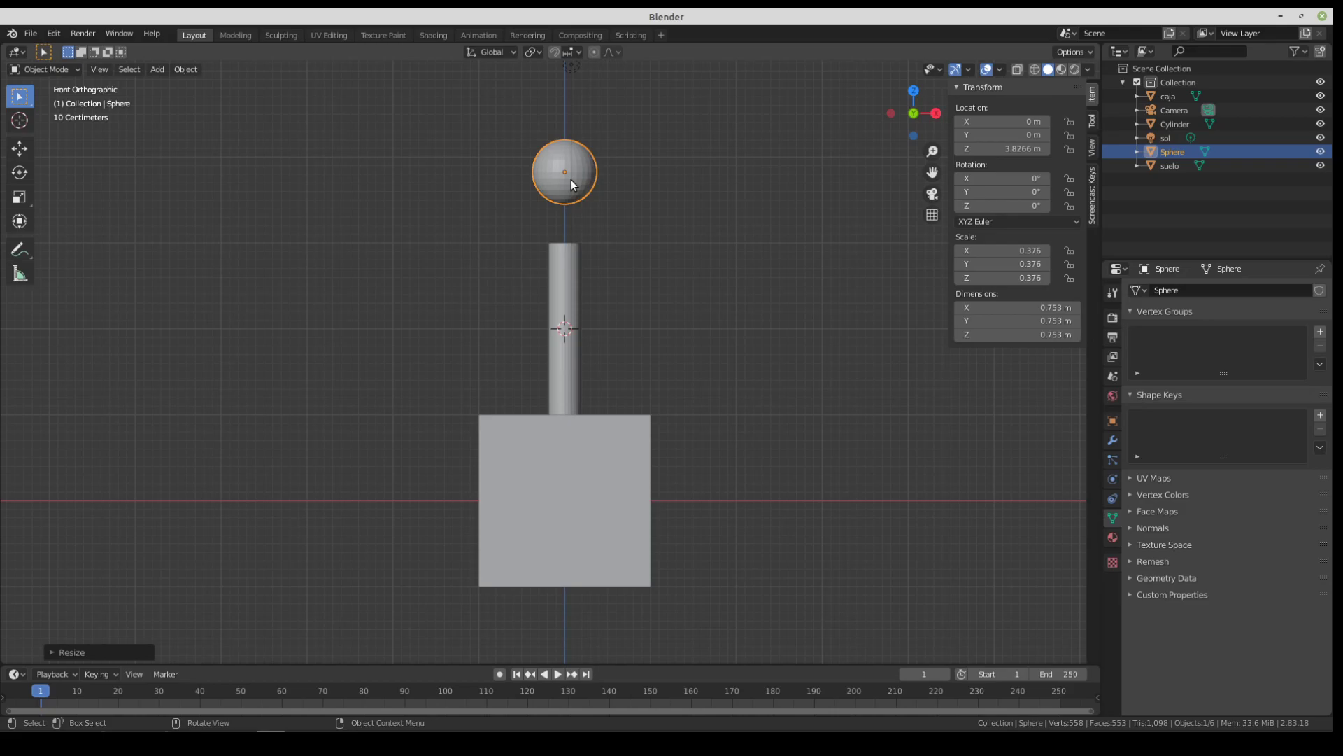
{"action": "key", "text": "g"}
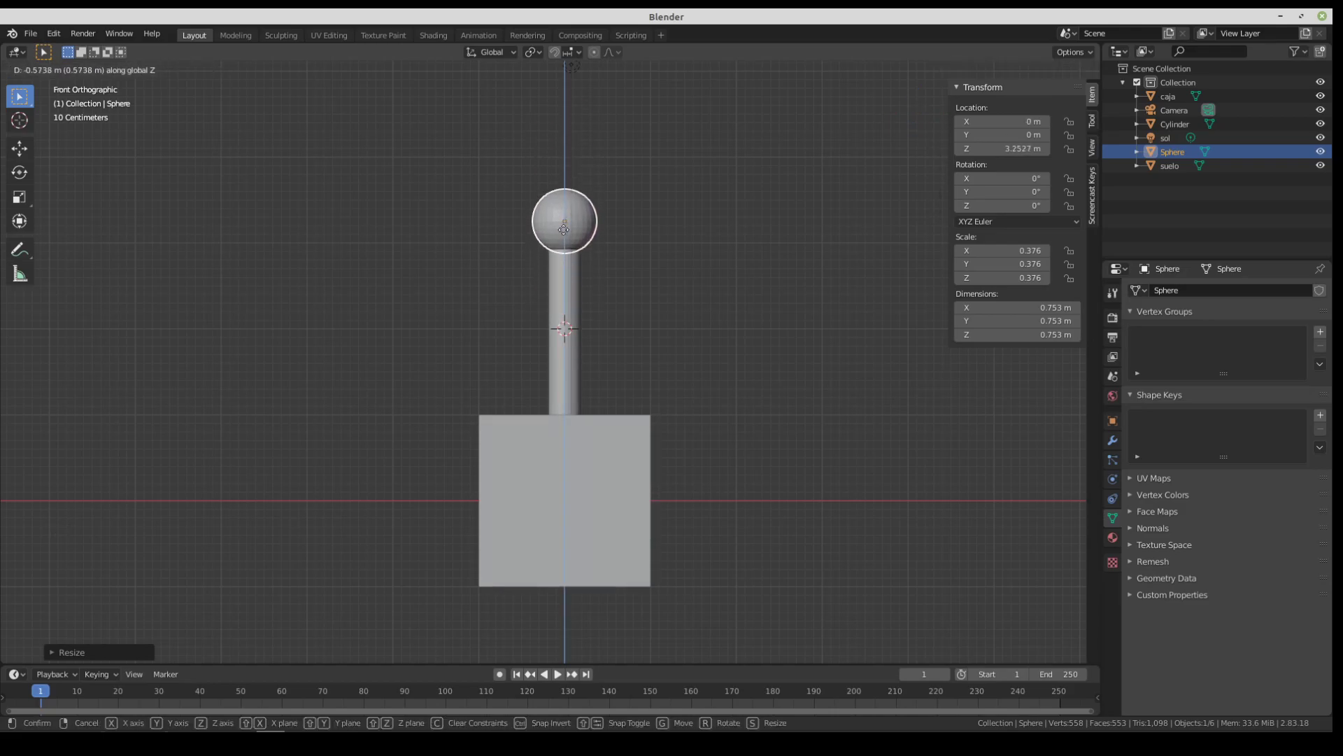
{"action": "left_click", "coordinate": [564, 229]}
{"action": "middle_click_drag", "start_coordinate": [593, 240], "coordinate": [624, 318]}
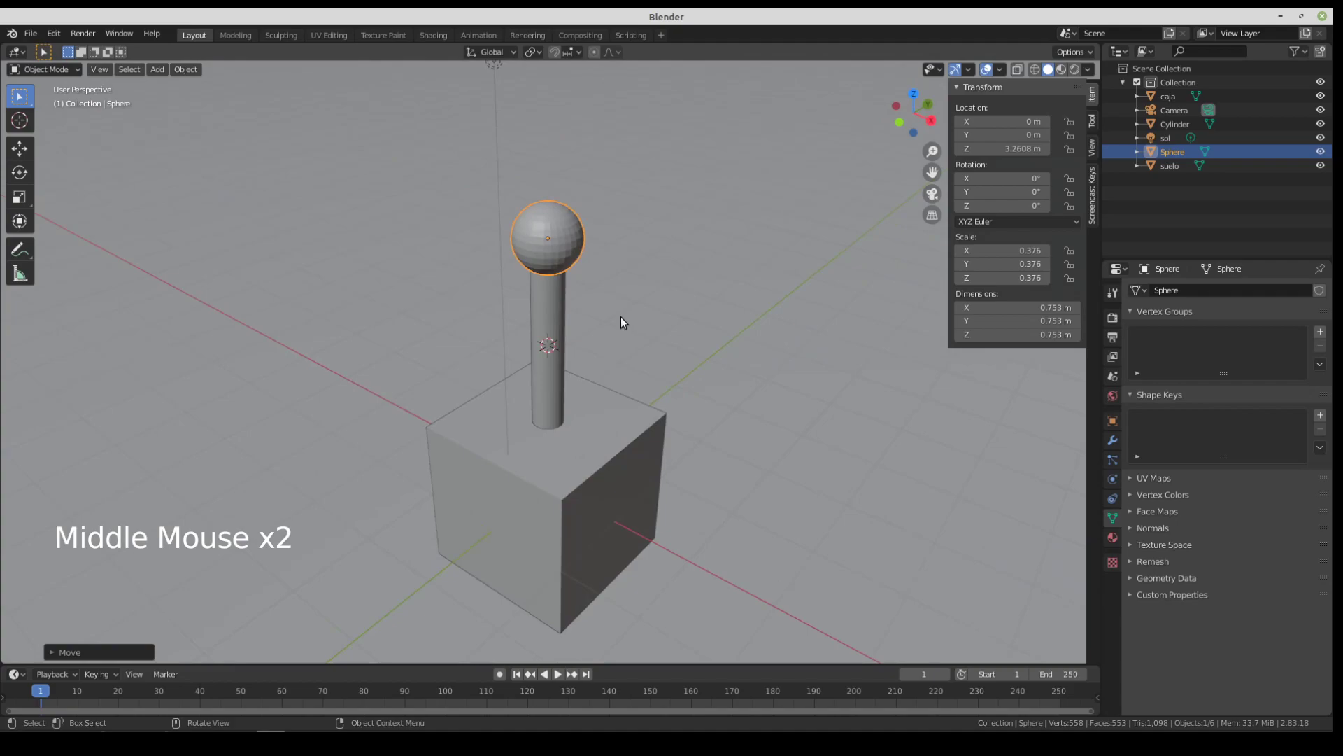